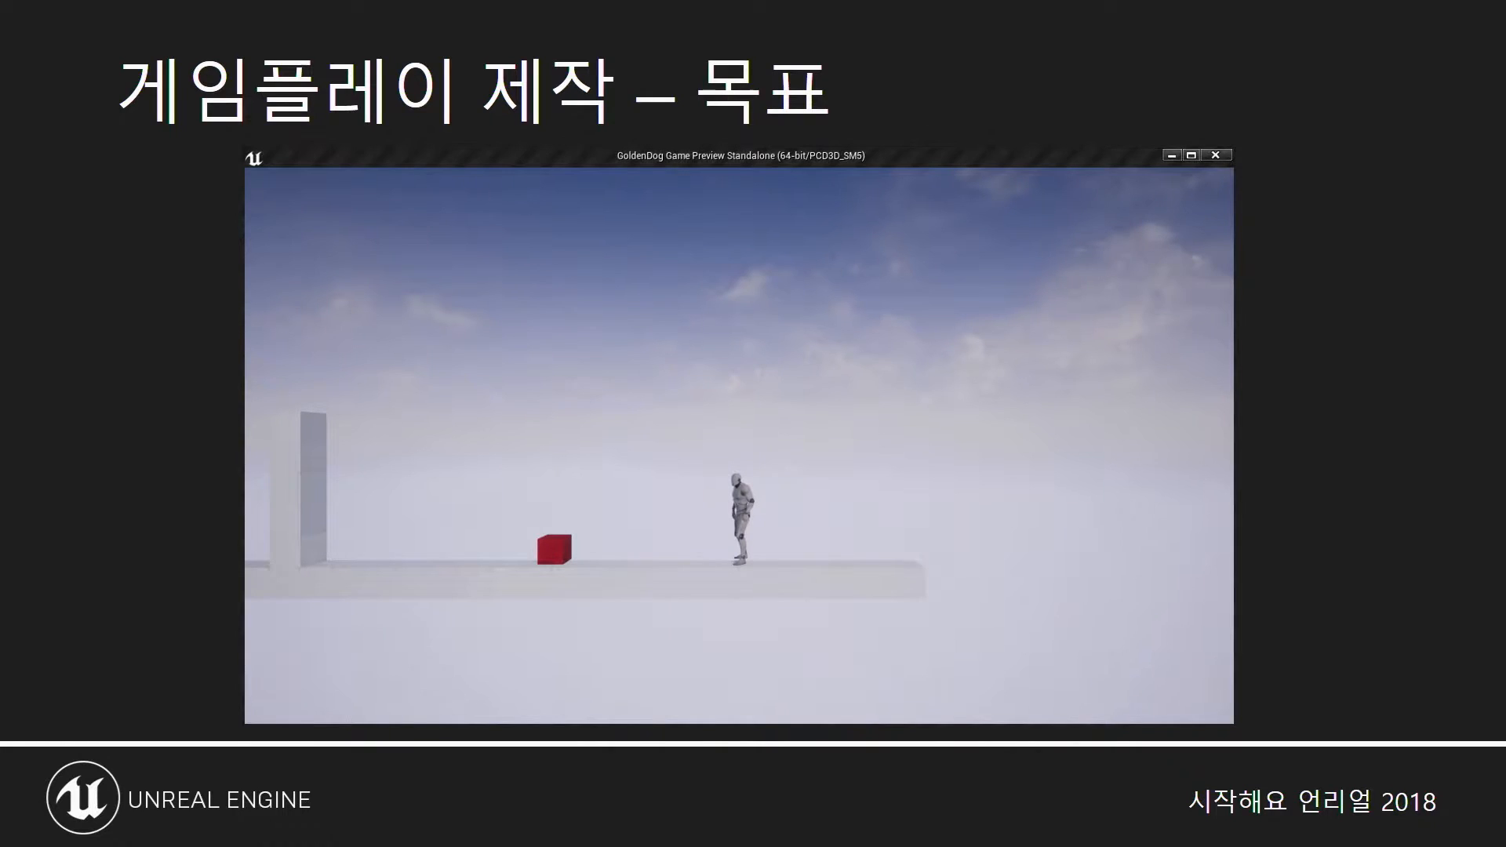
pyautogui.press('Right')
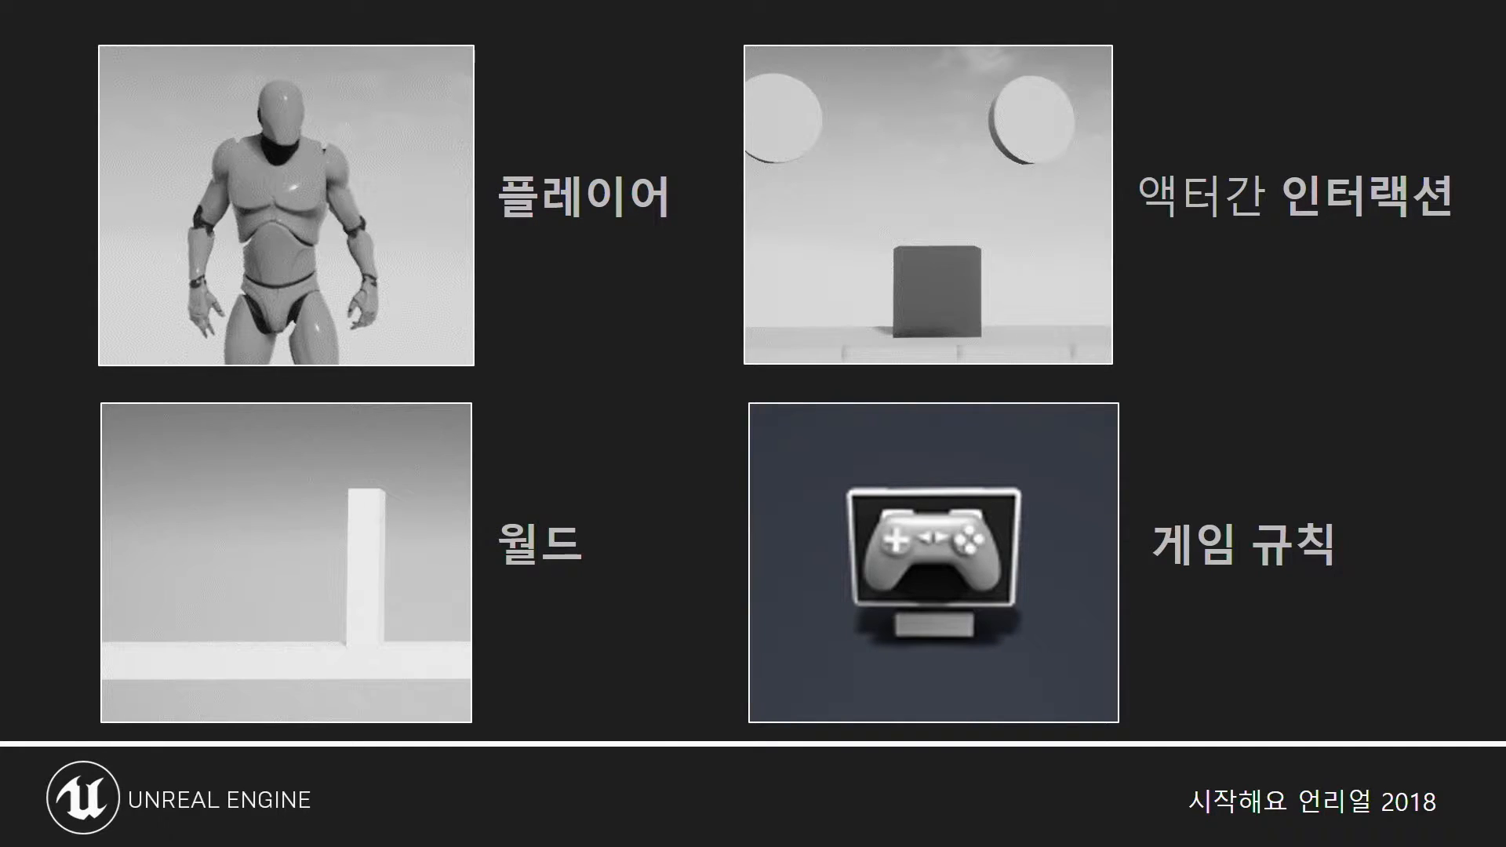
pyautogui.press('Right')
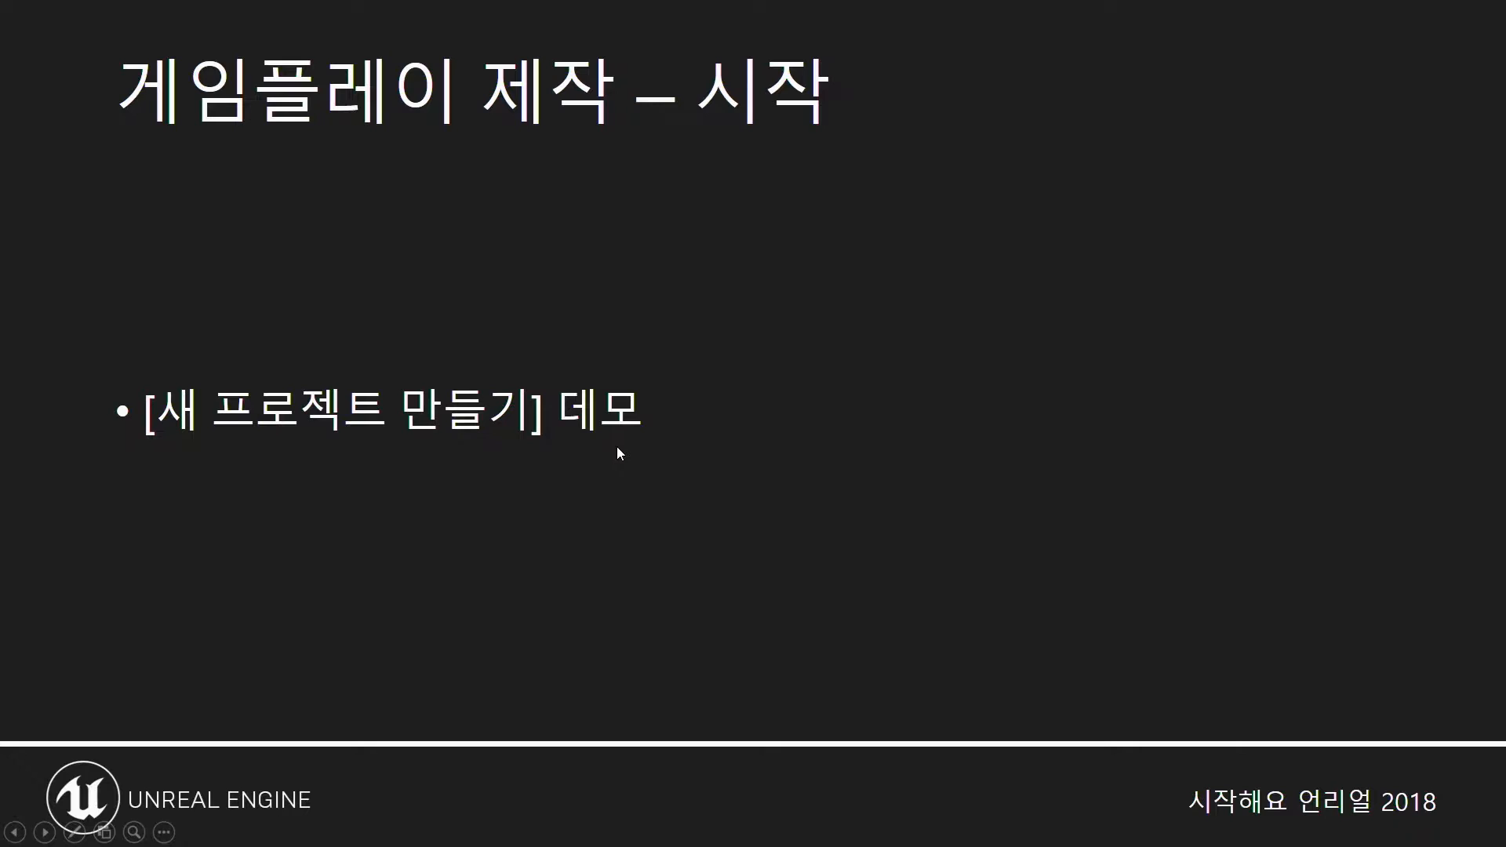
# - Switch from the slide show to the Epic Games Launcher and restore its maximized window to a smaller floating size
pyautogui.hotkey('alt', 'Tab')
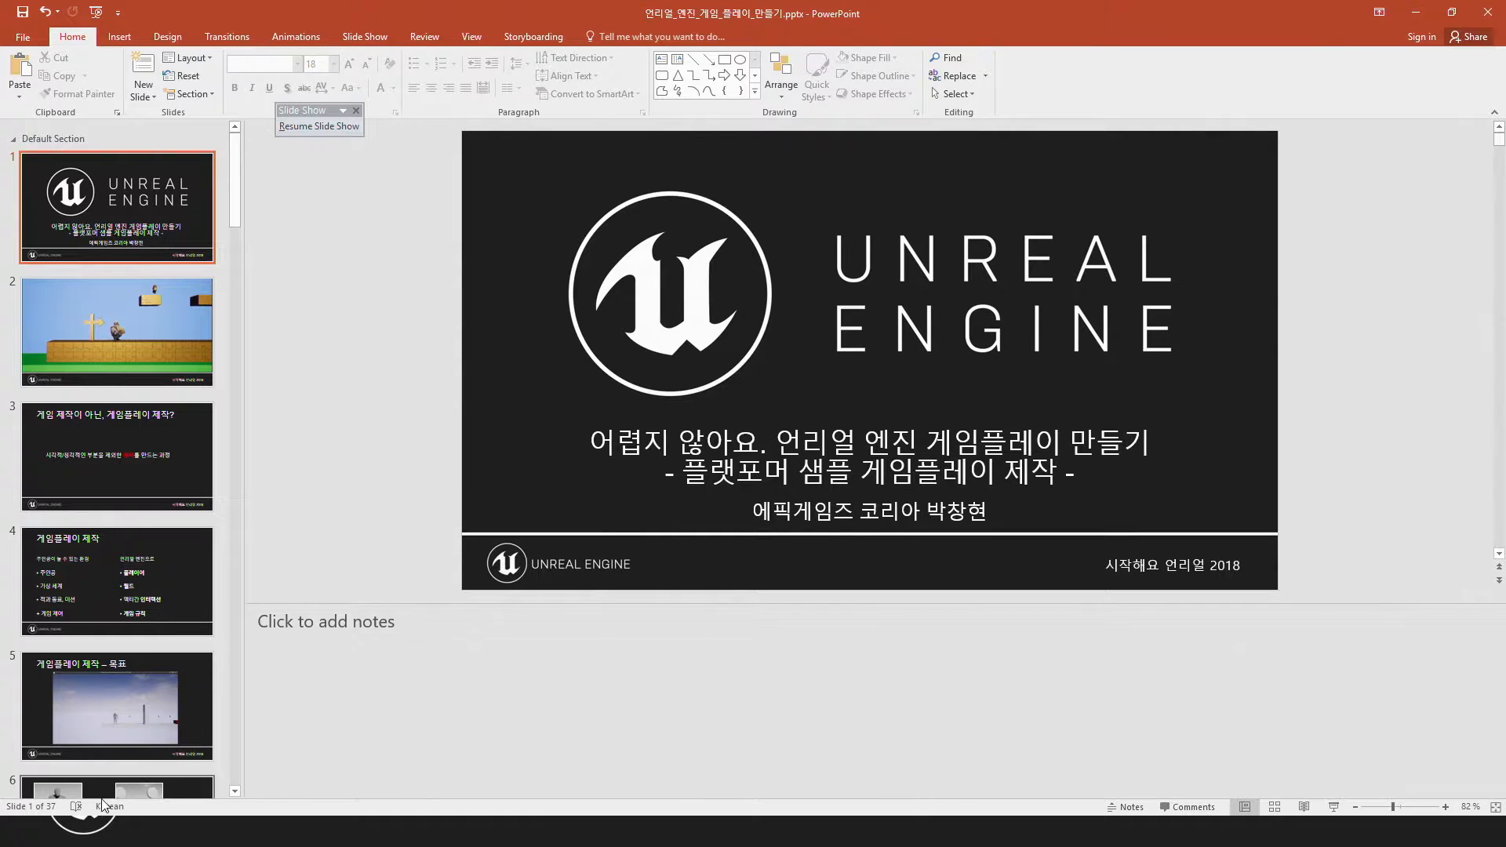
pyautogui.hotkey('alt', 'Tab')
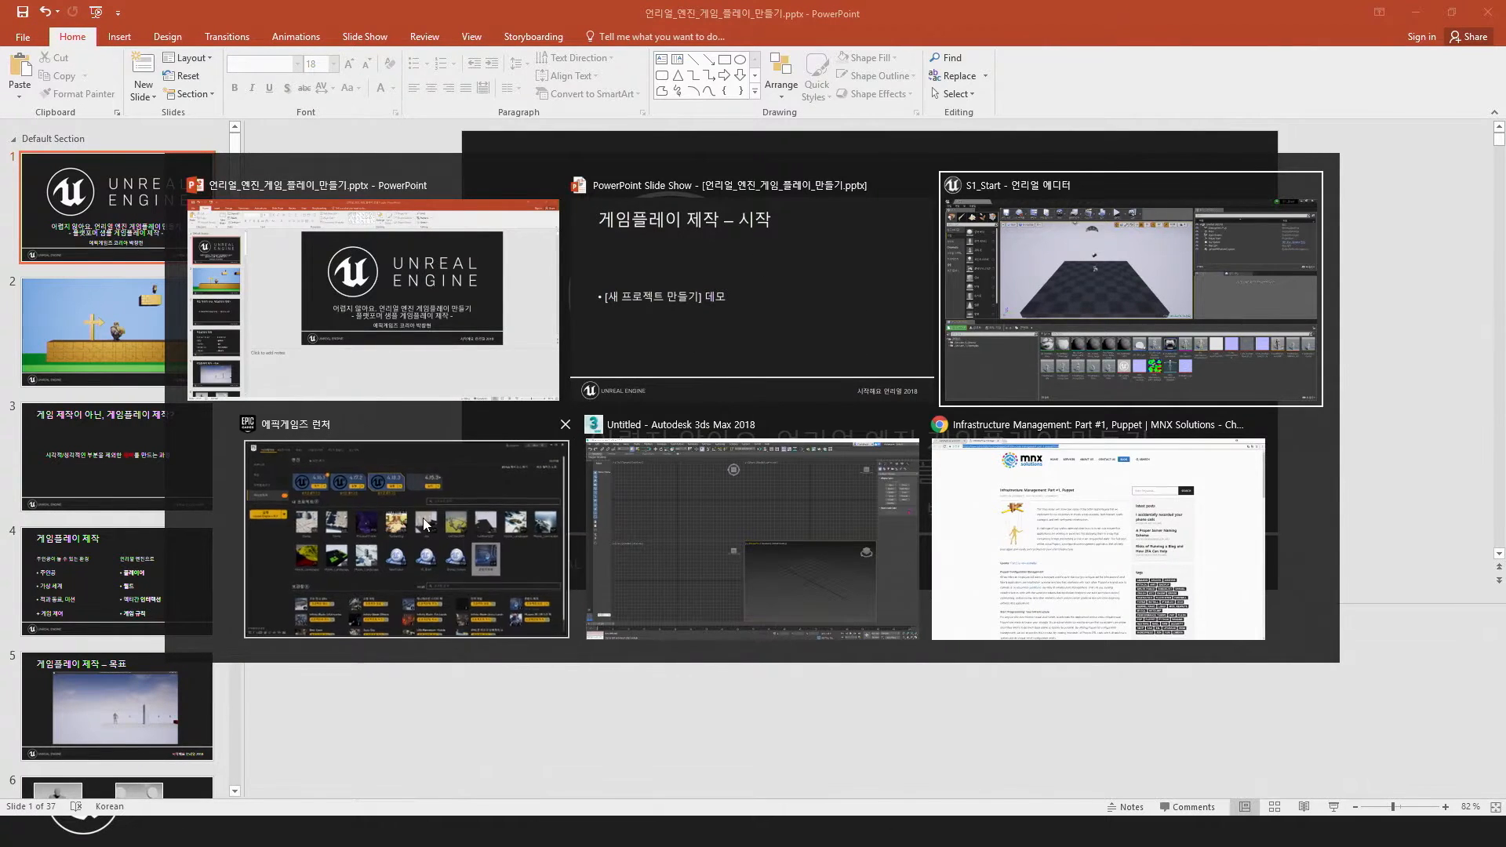
pyautogui.click(470, 552)
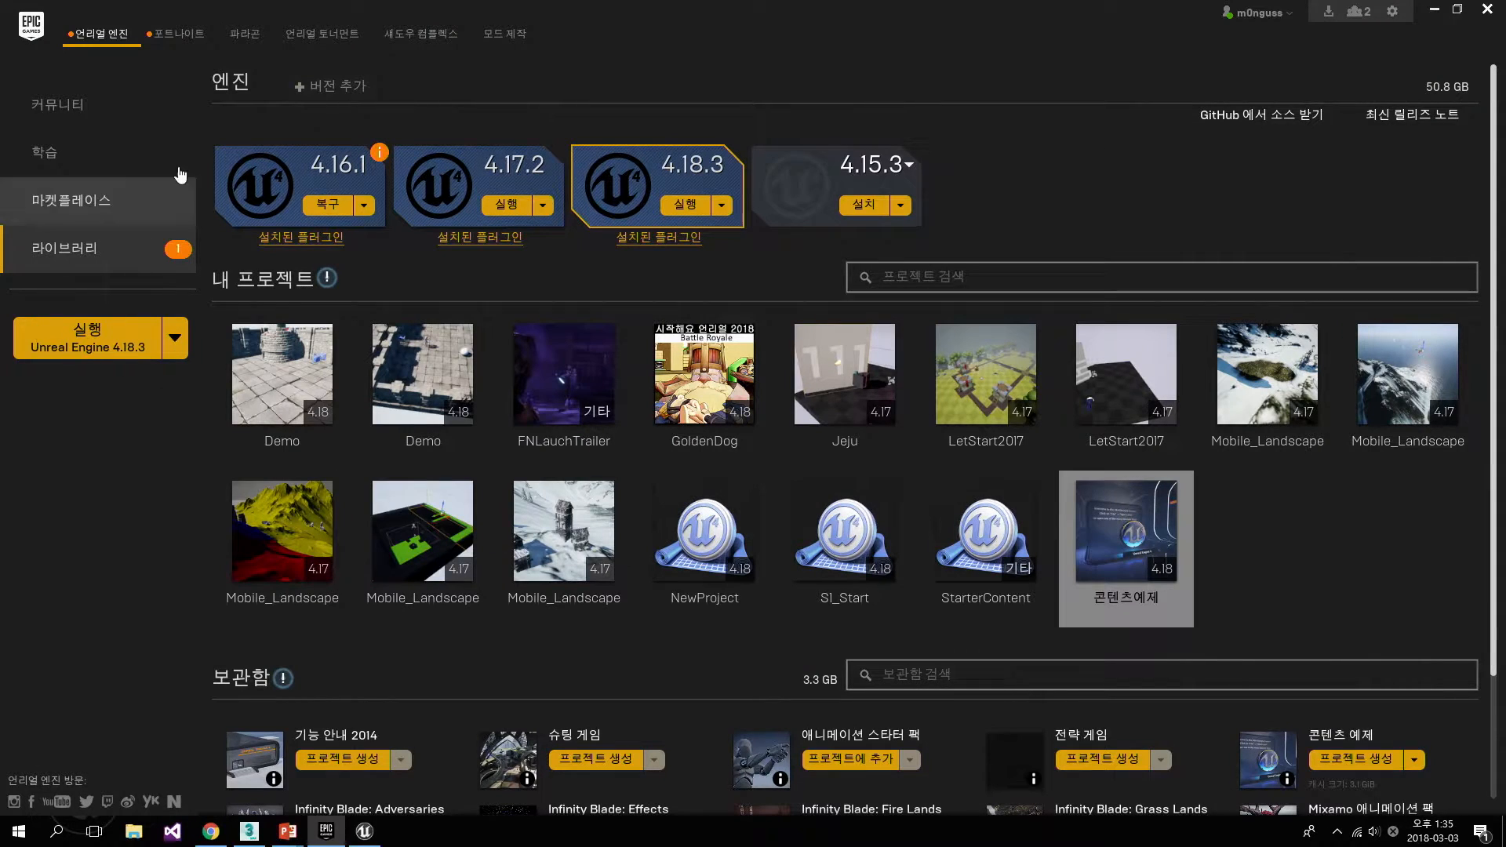
pyautogui.moveTo(685, 35); pyautogui.dragTo(831, 92)
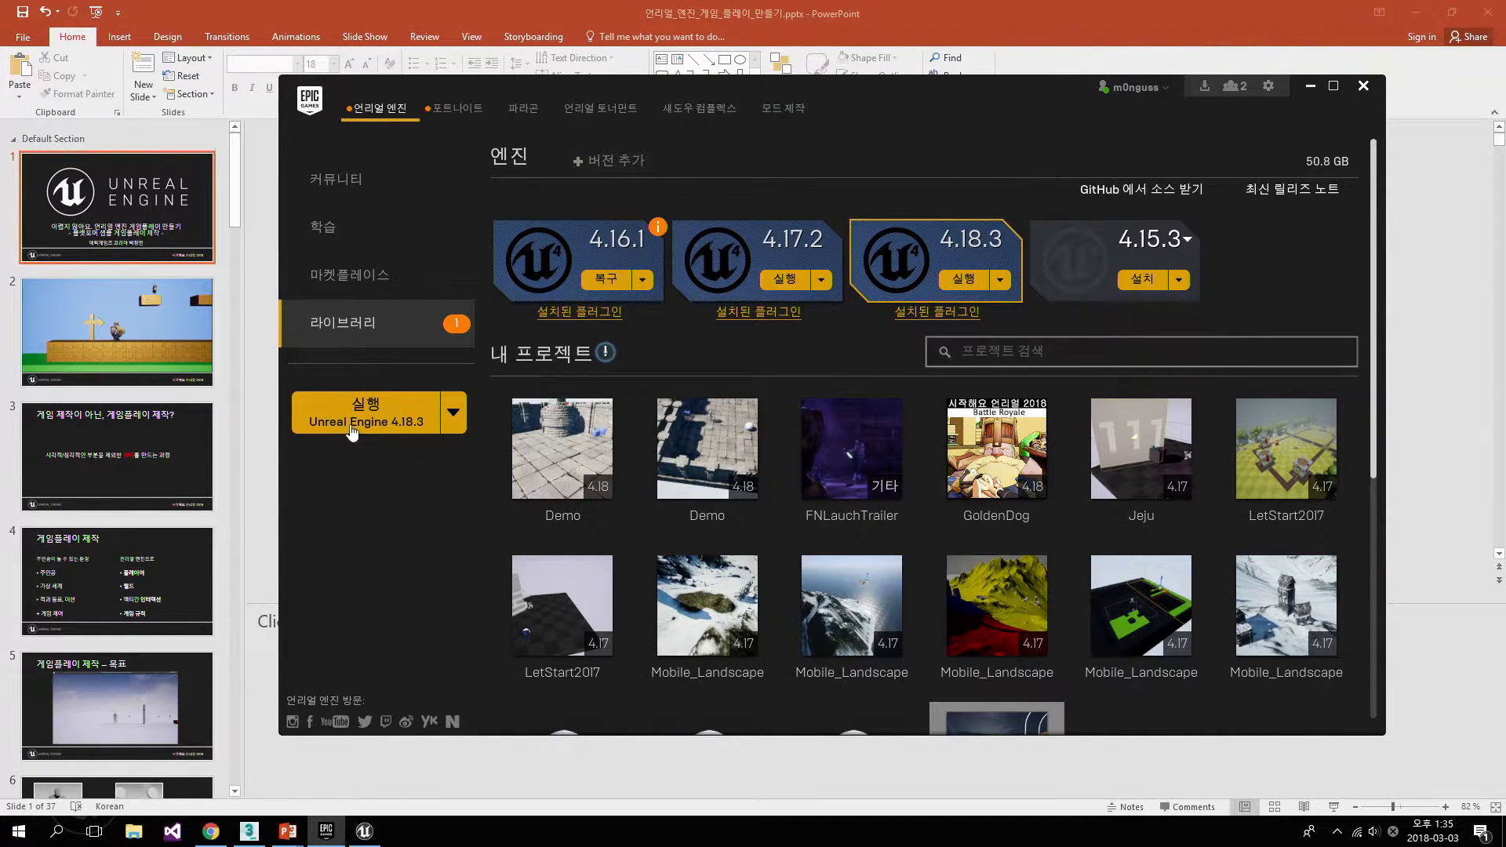
# - Launch Unreal Engine 4.18.3 and show the new project templates in the project browser
pyautogui.click(404, 424)
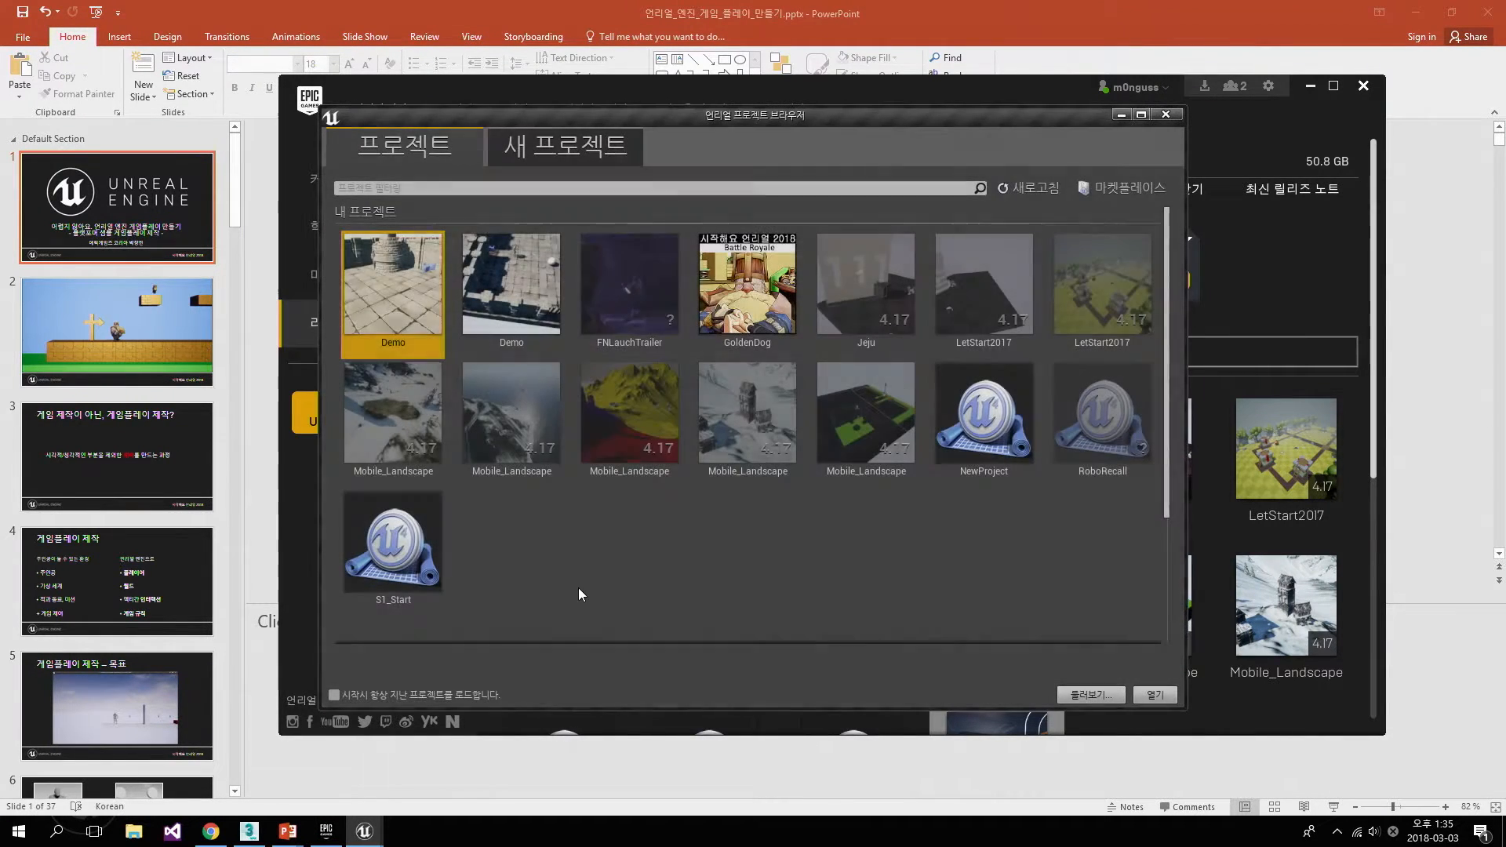
pyautogui.moveTo(767, 115)
pyautogui.mouseDown()
pyautogui.moveTo(743, 101)
pyautogui.moveTo(772, 113)
pyautogui.mouseUp()
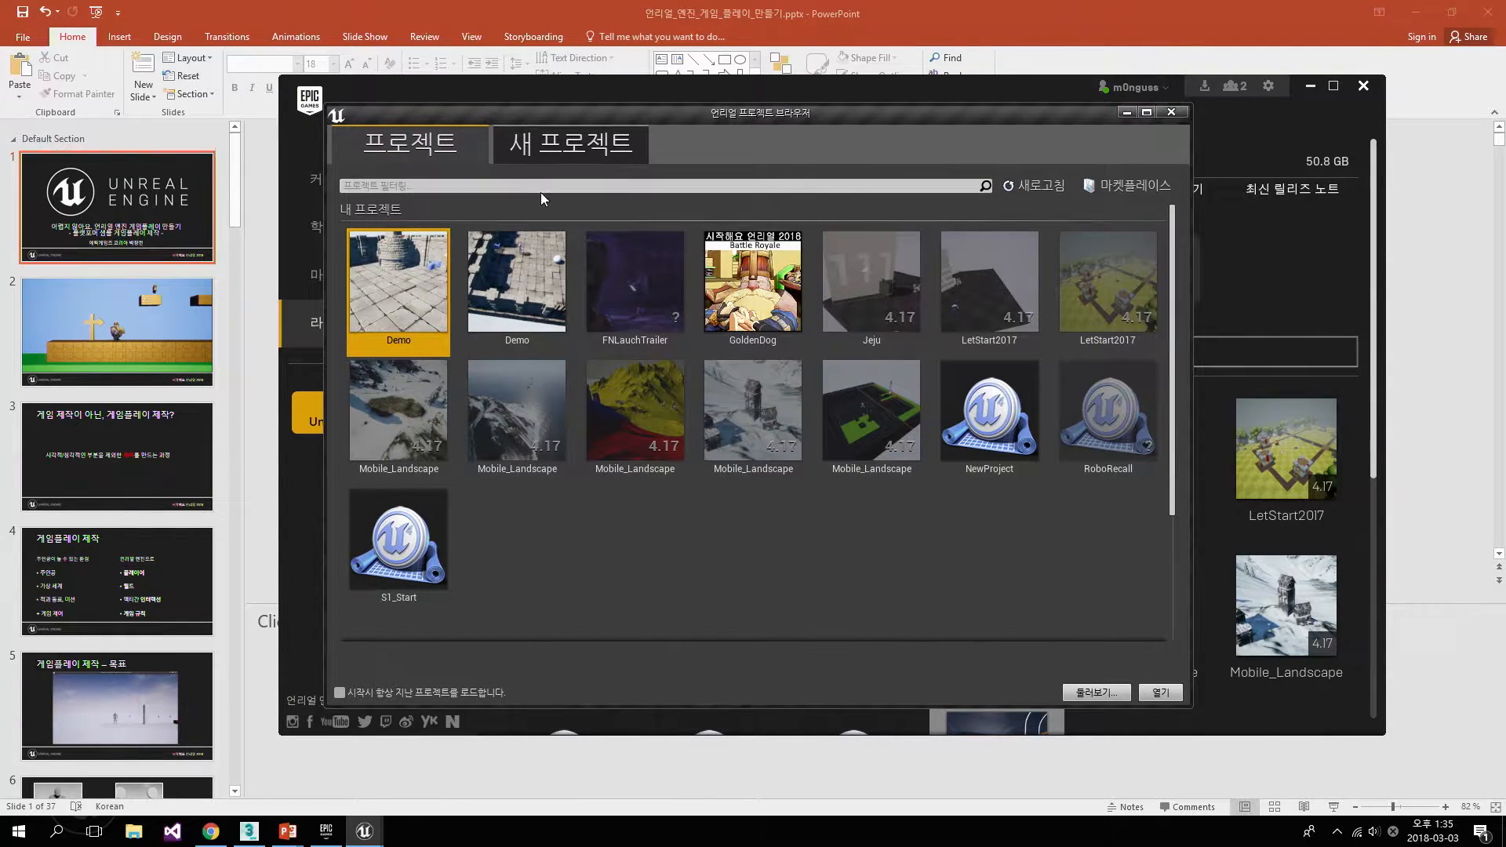
pyautogui.click(573, 161)
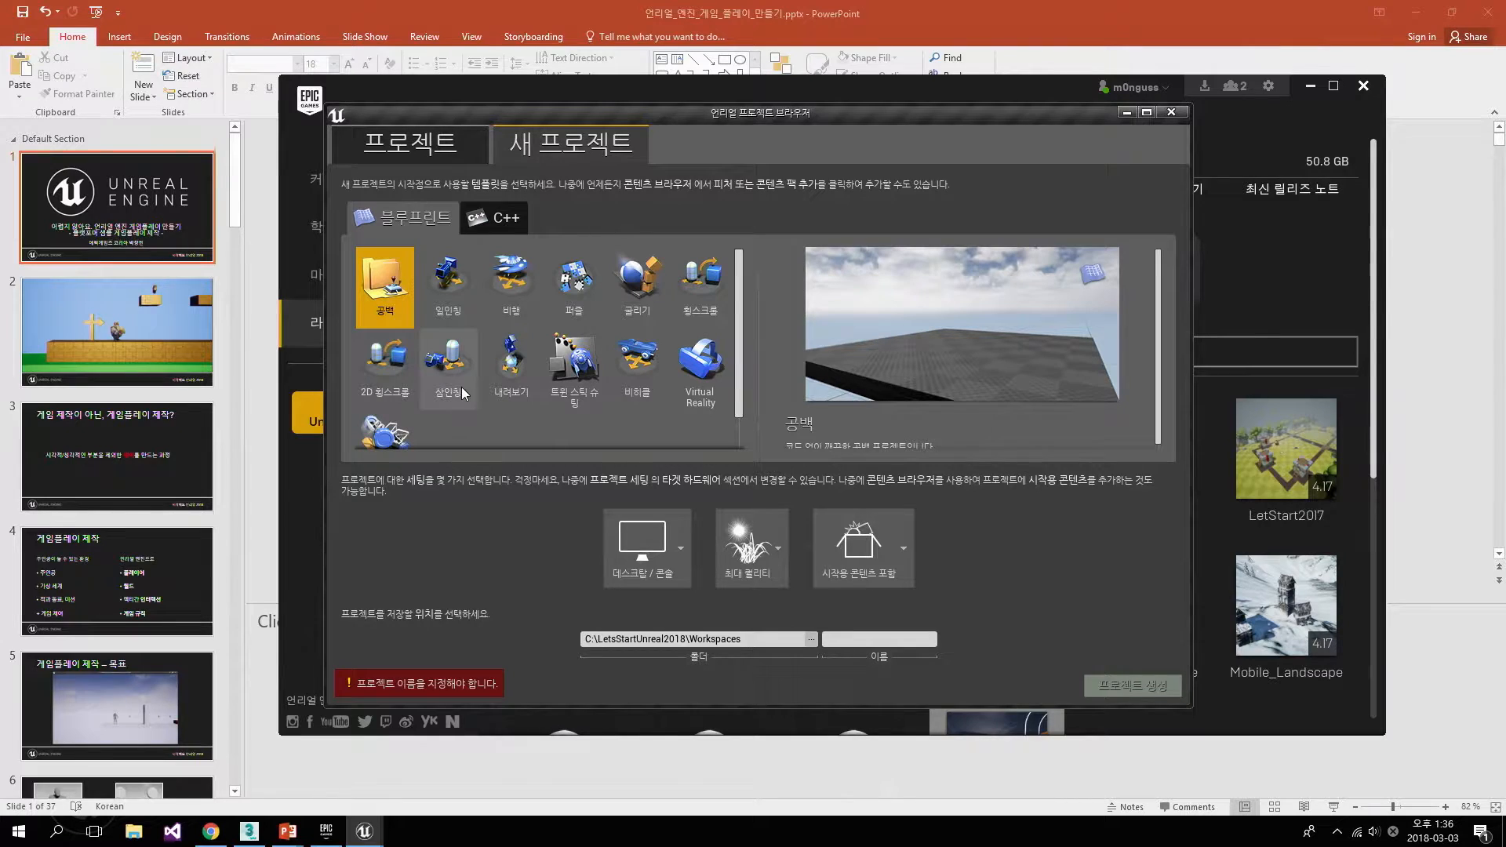
# - Preview the first-person, flying, third-person and Virtual Reality Blueprint templates for a new project
pyautogui.click(453, 317)
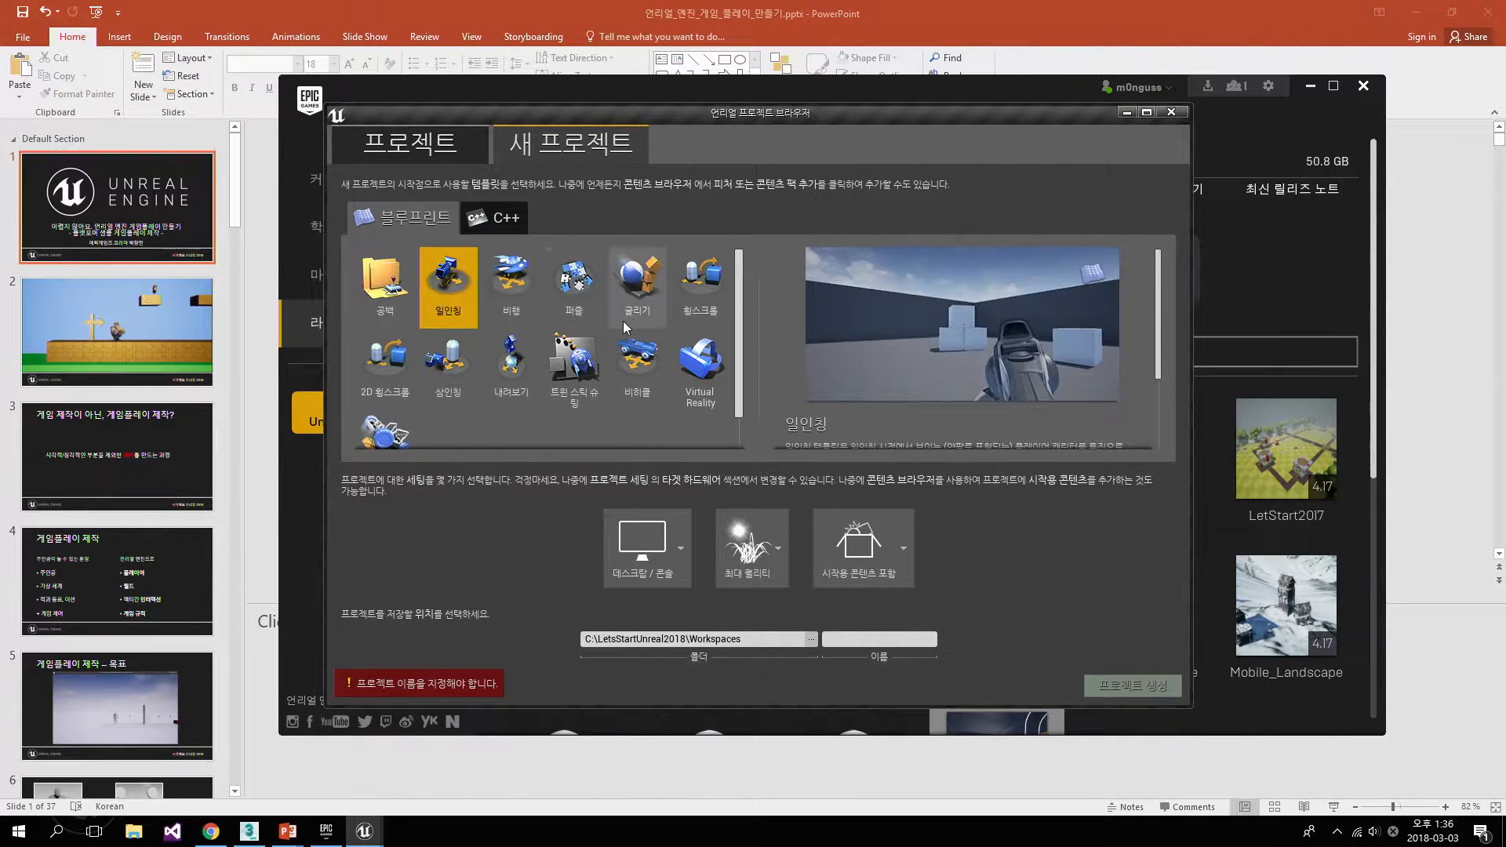
pyautogui.click(499, 285)
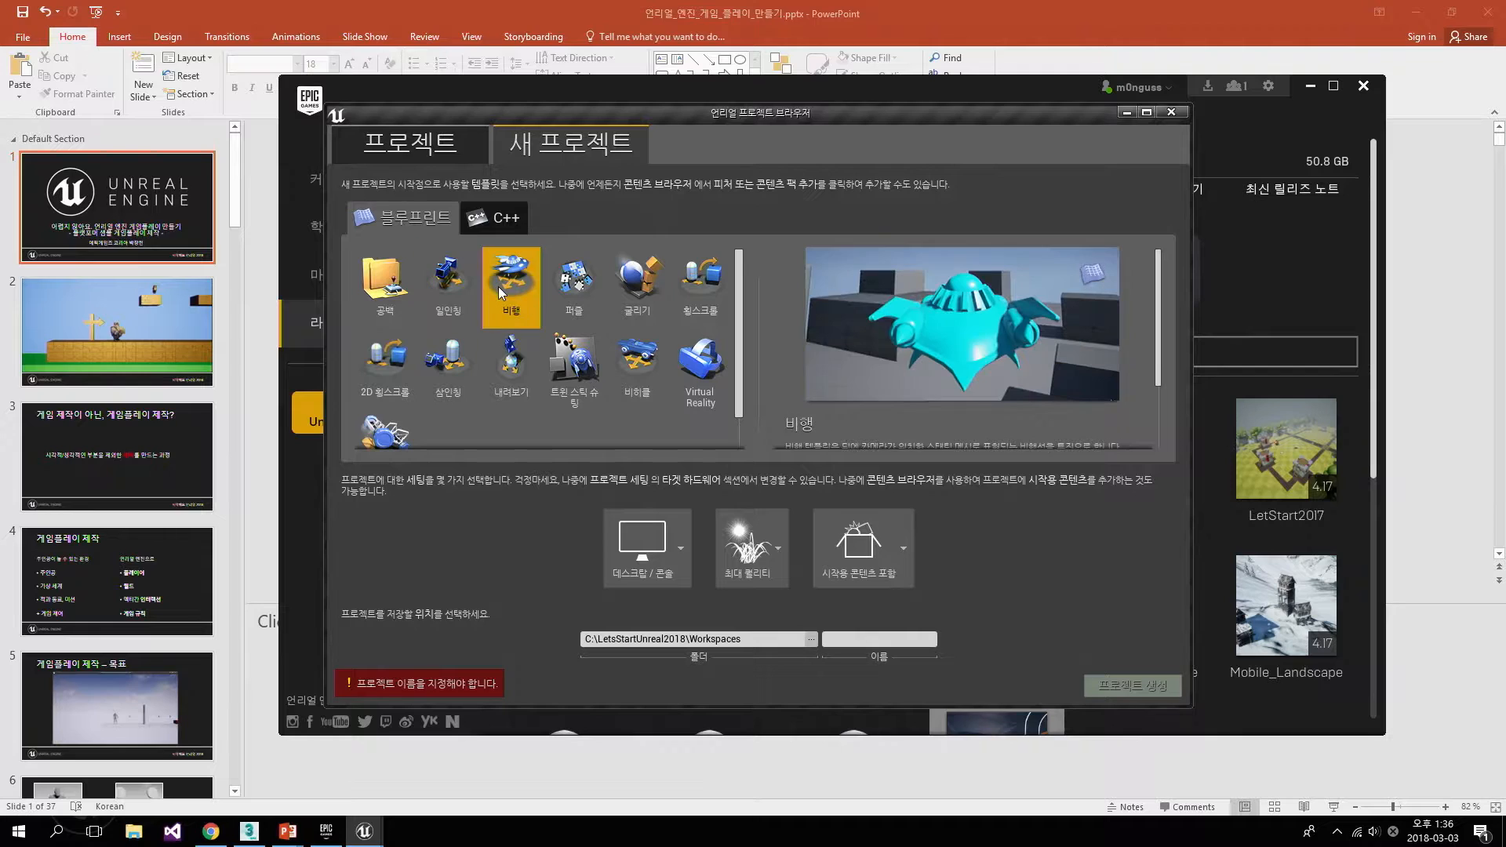
pyautogui.click(447, 375)
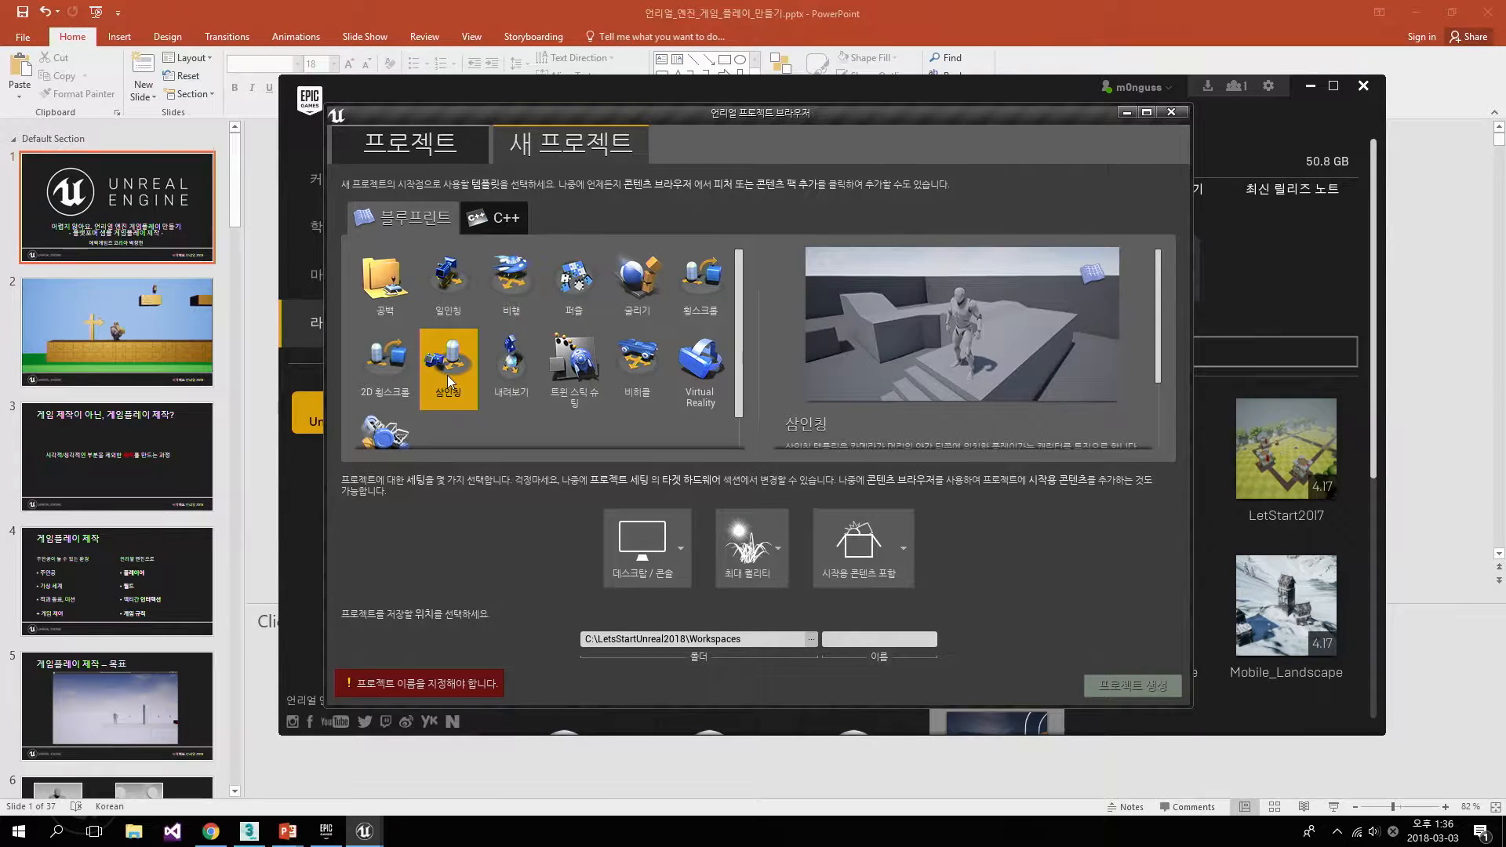
pyautogui.click(712, 364)
pyautogui.scroll(-1, 714, 367)
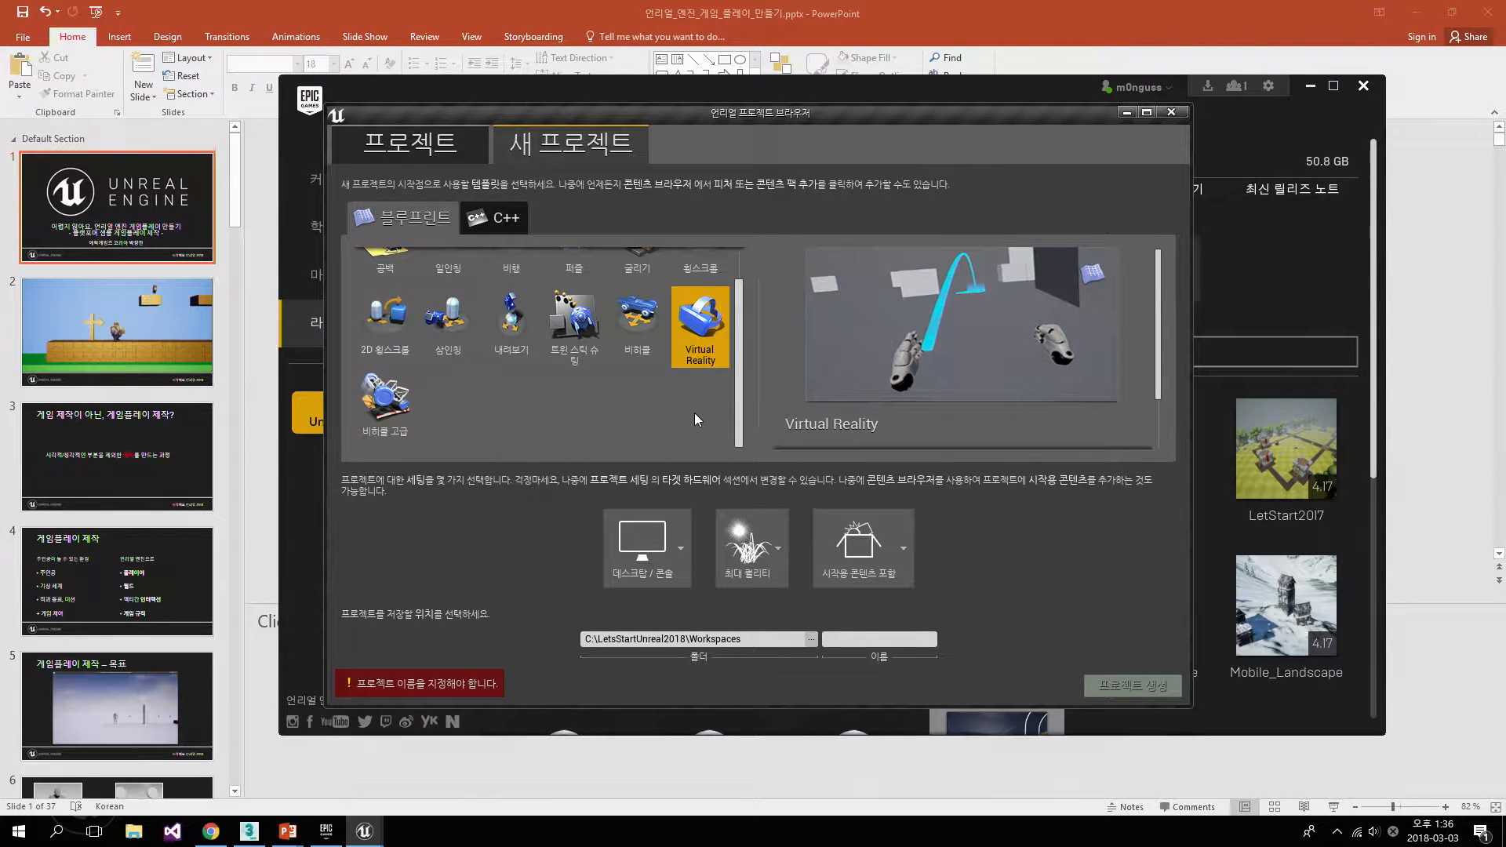
pyautogui.scroll(1, 684, 411)
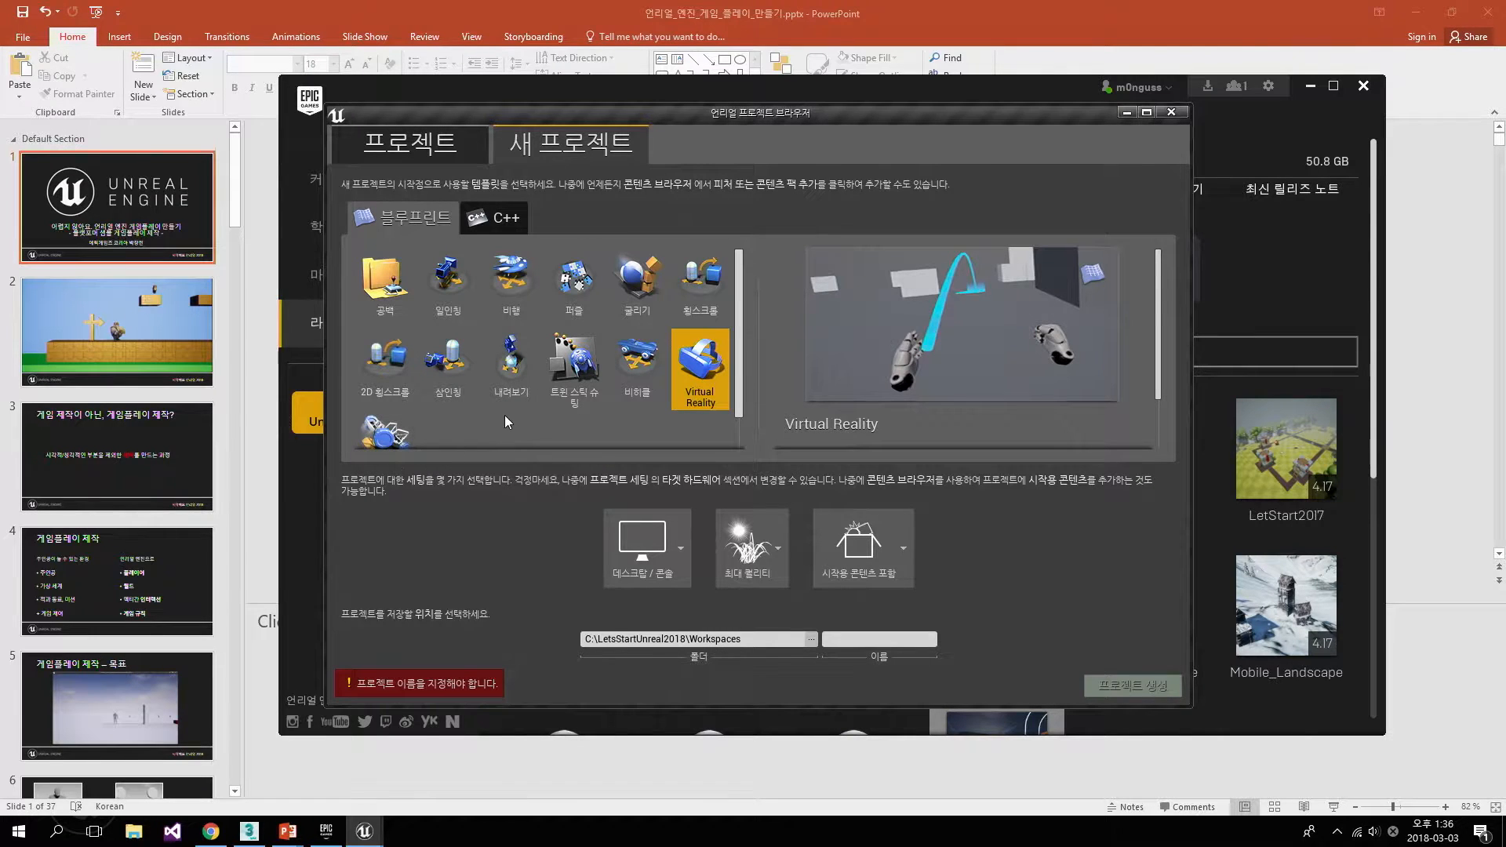
# - Compare the 2D side scroller and side scroller Blueprint templates, leaving the side scroller (횡스크롤) template selected
pyautogui.click(403, 374)
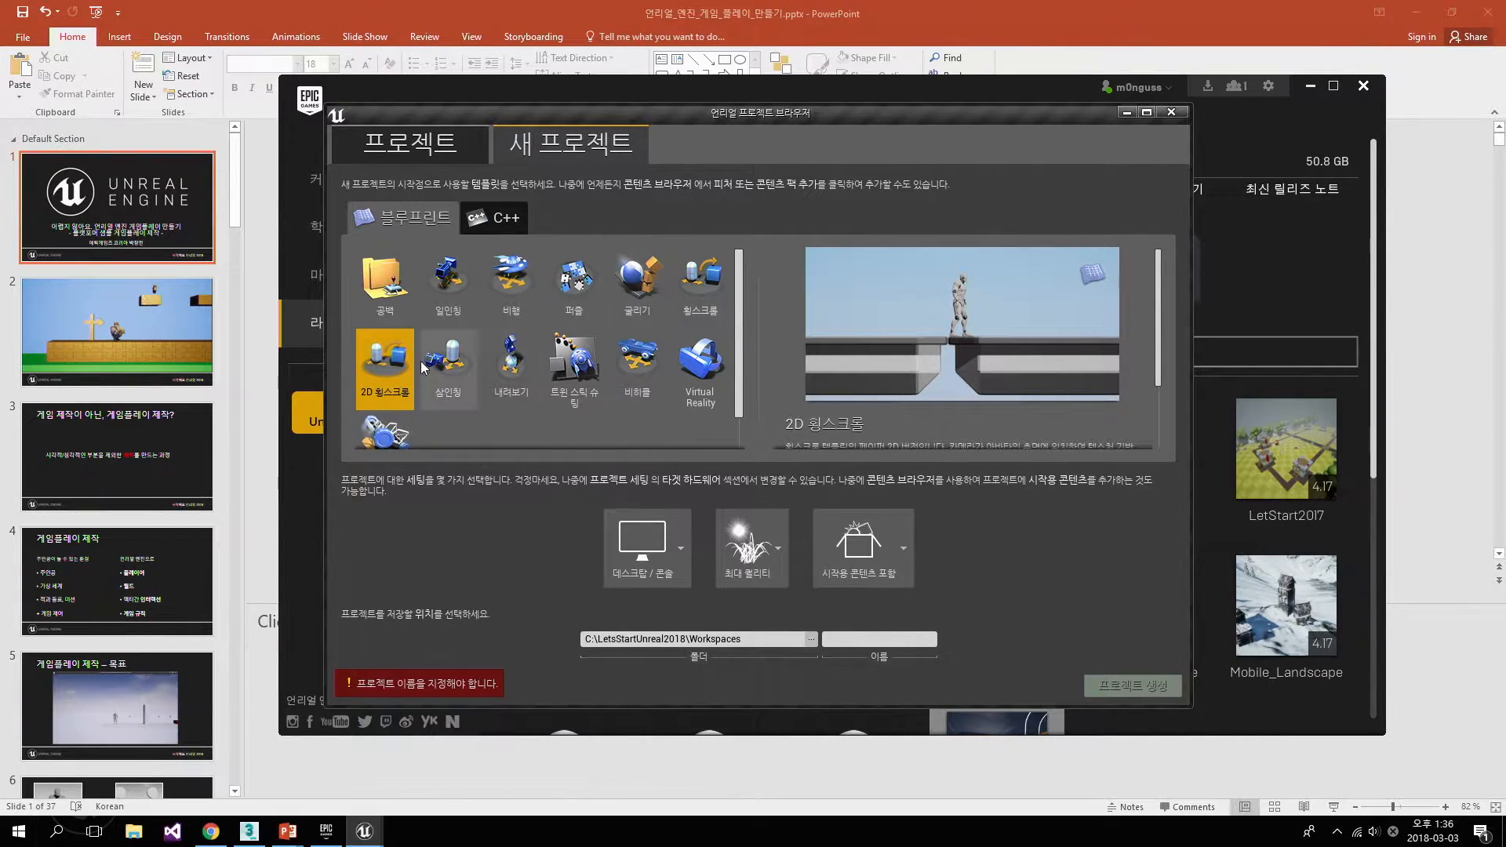
pyautogui.click(713, 314)
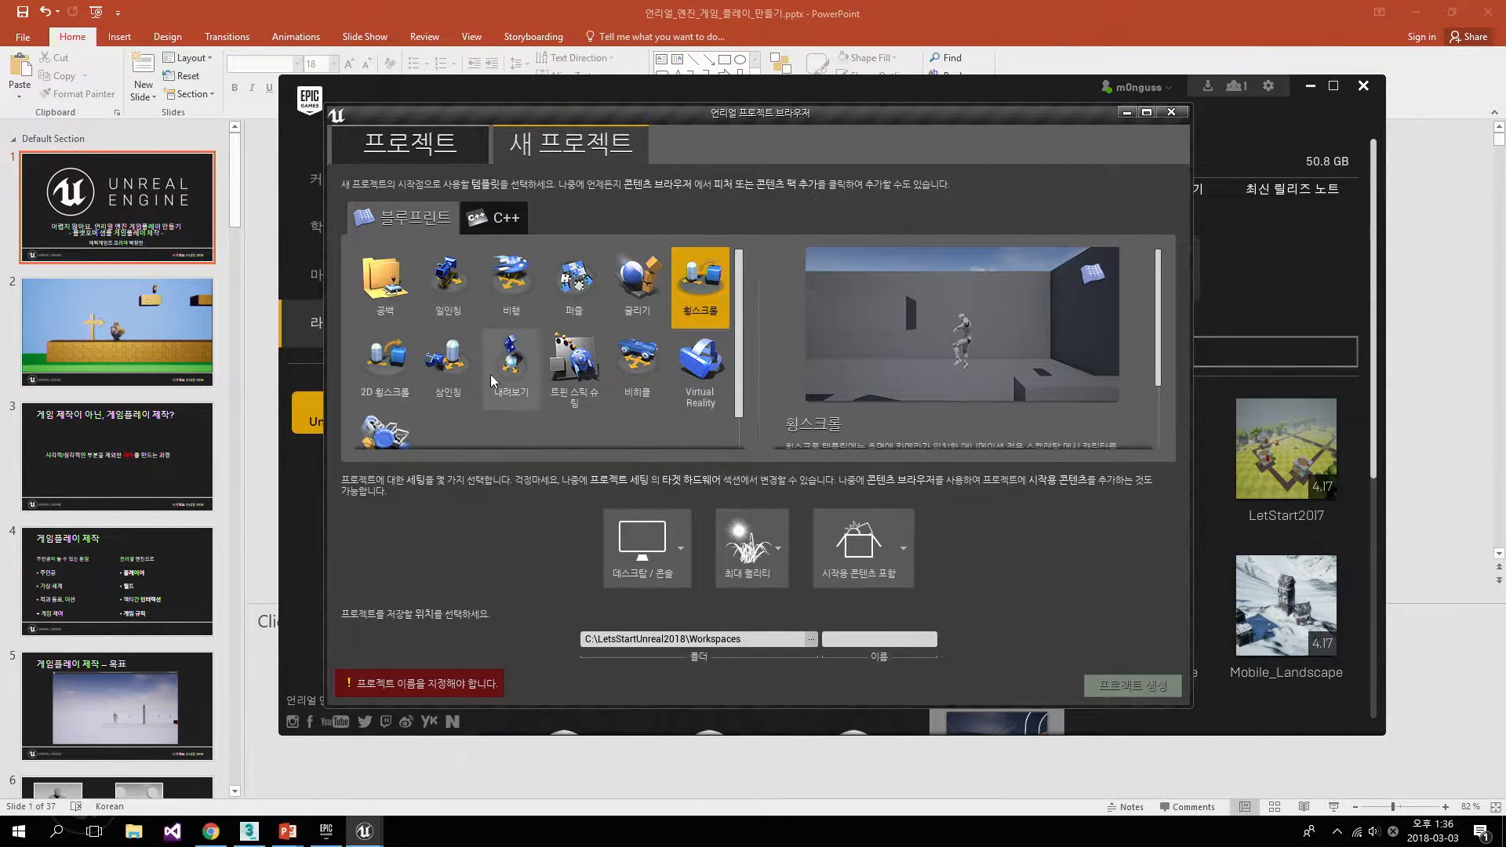
pyautogui.click(407, 376)
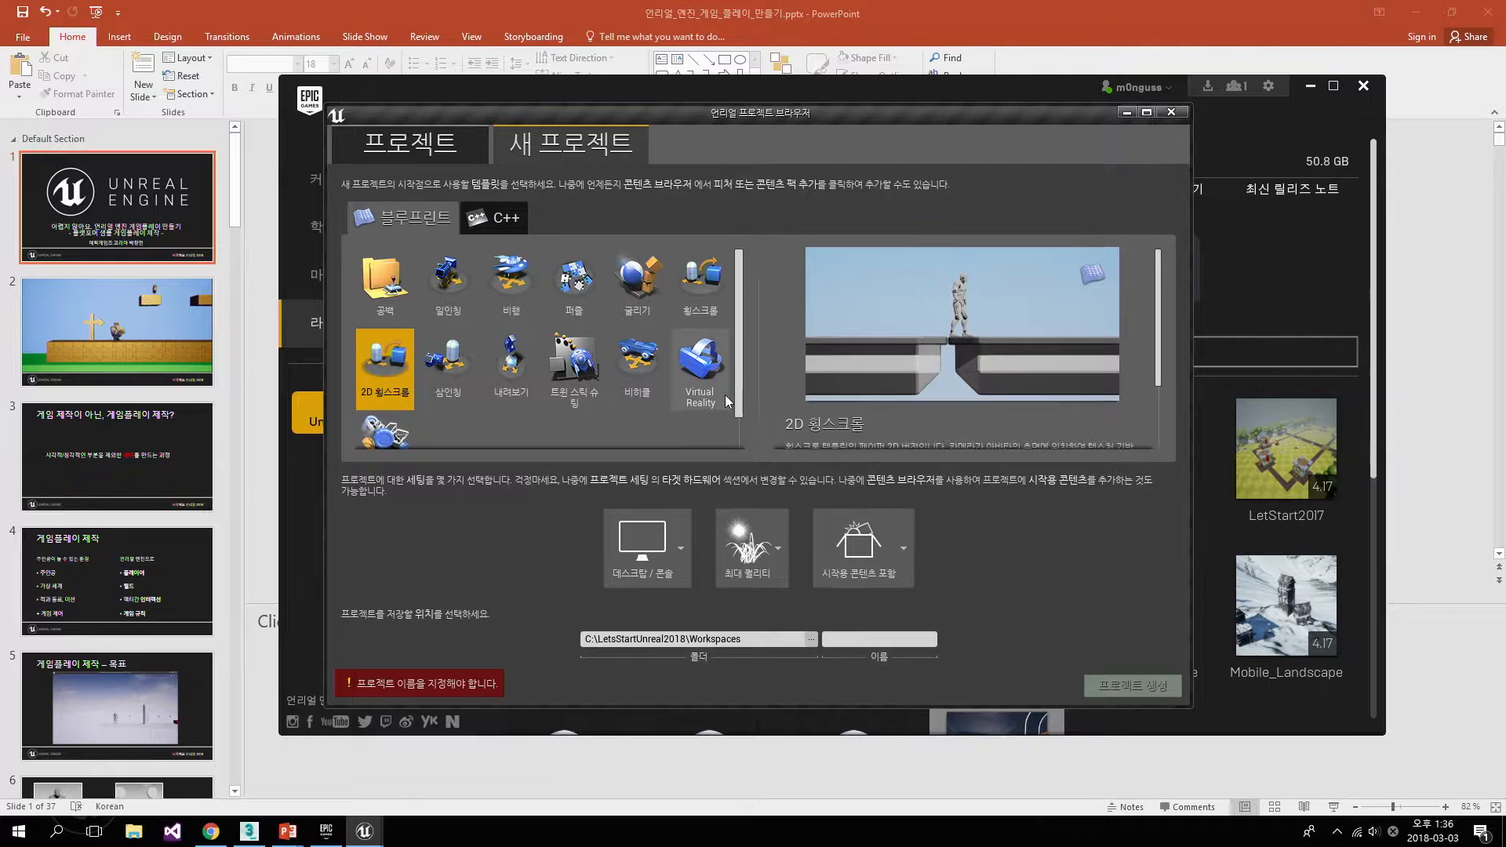
pyautogui.click(700, 308)
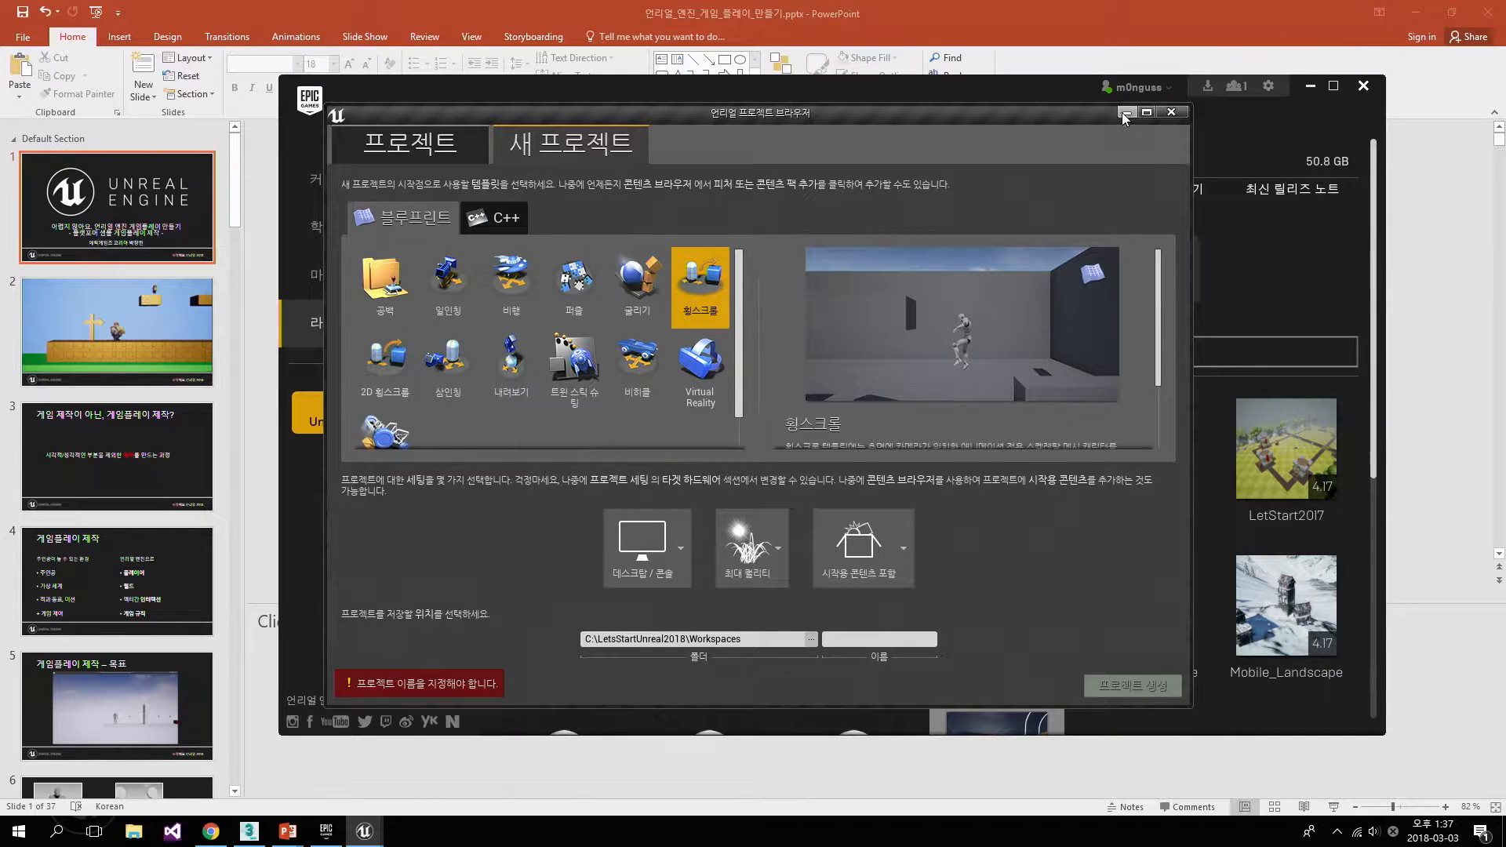
# - Switch to the Unreal Editor window that has the S1_Start project open
pyautogui.moveTo(365, 829)
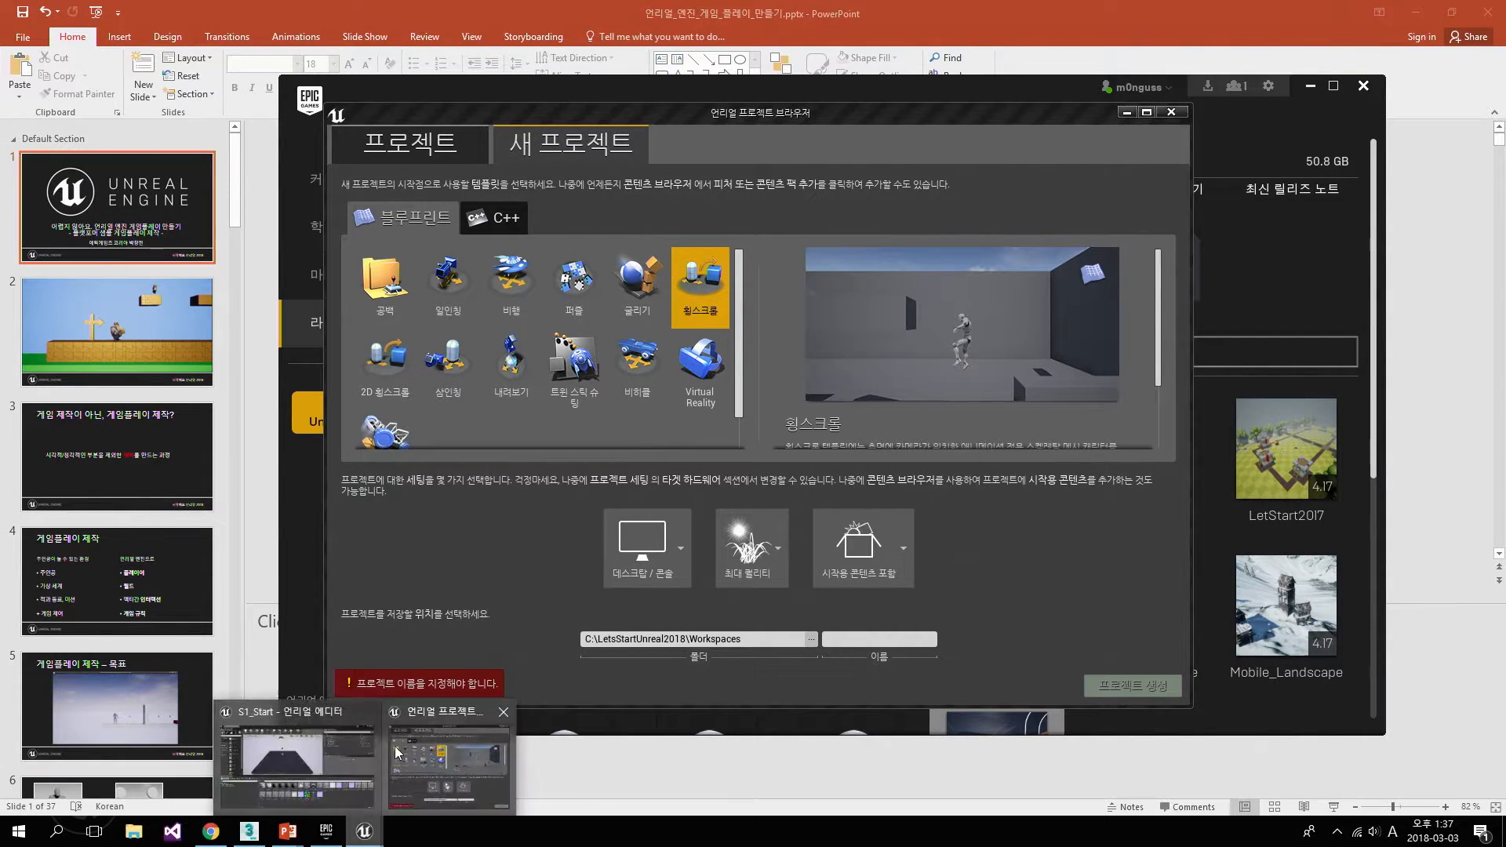
pyautogui.click(331, 755)
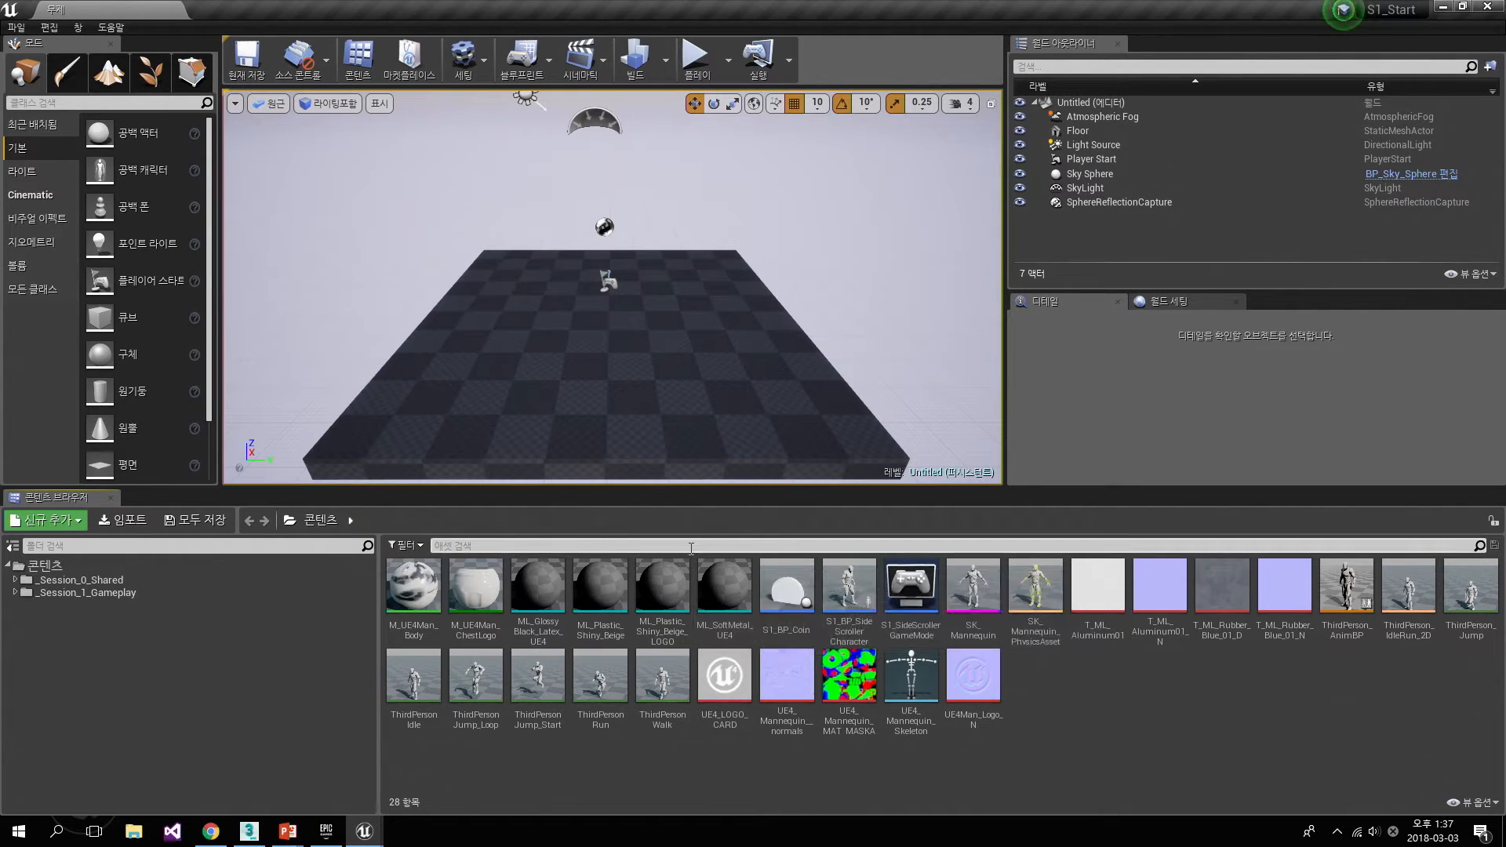
pyautogui.moveTo(758, 651)
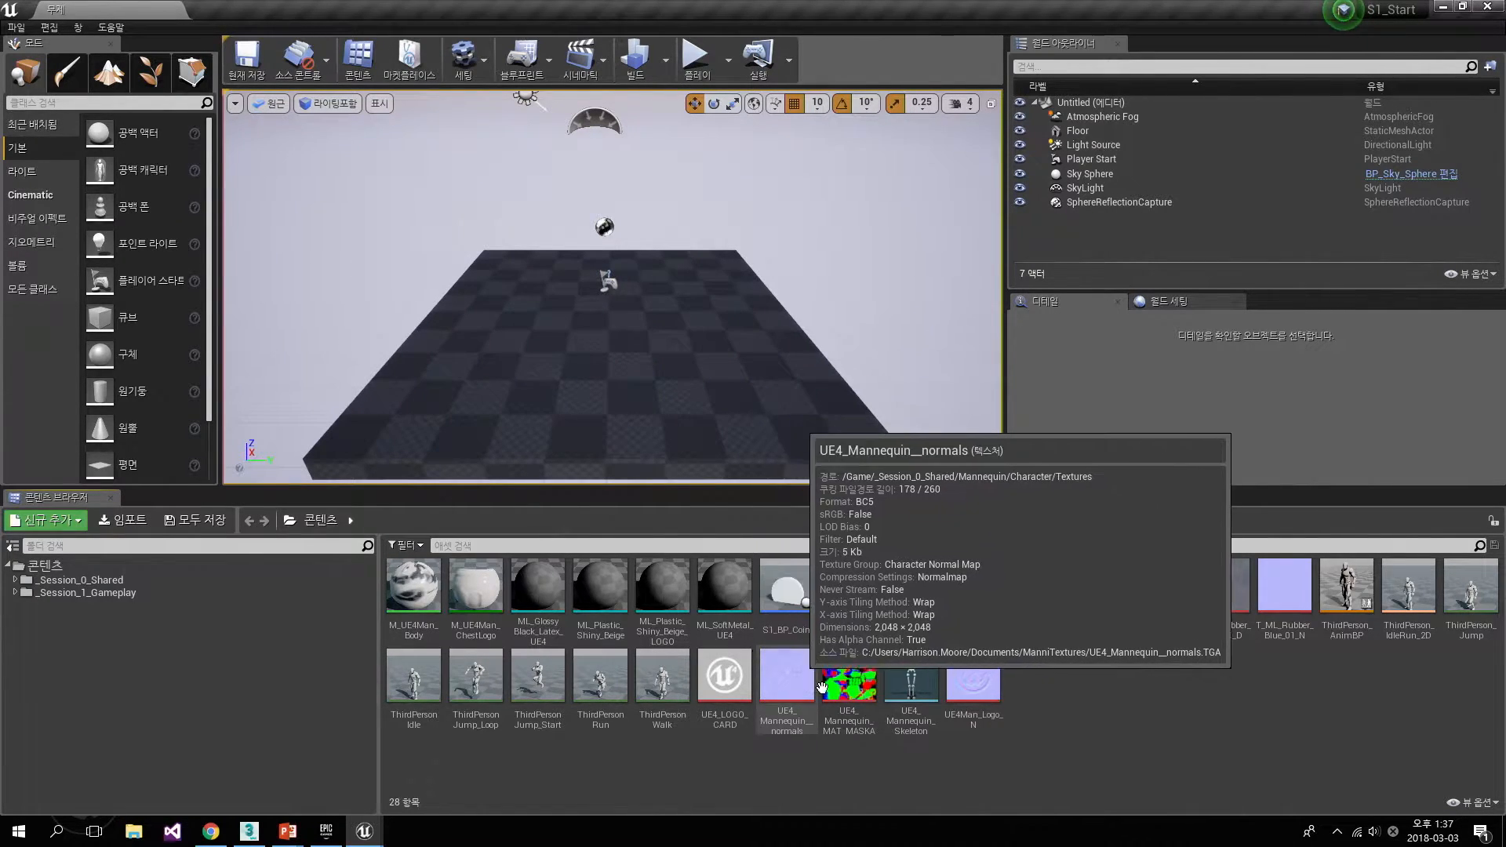
# - Create a new level from the Default template and inspect its floor and player start up close
pyautogui.click(17, 27)
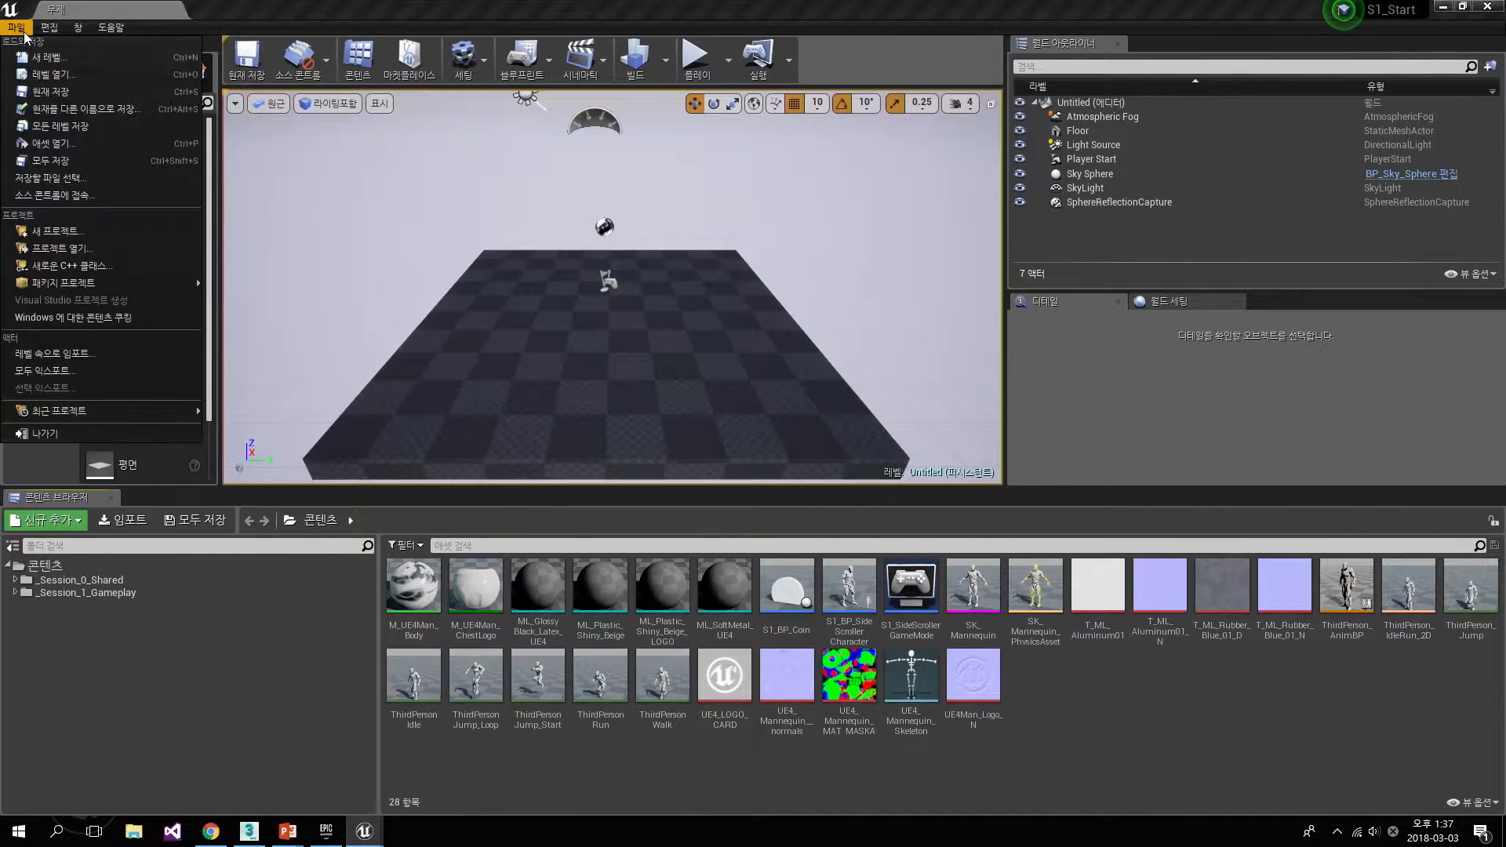
pyautogui.click(93, 33)
pyautogui.click(17, 28)
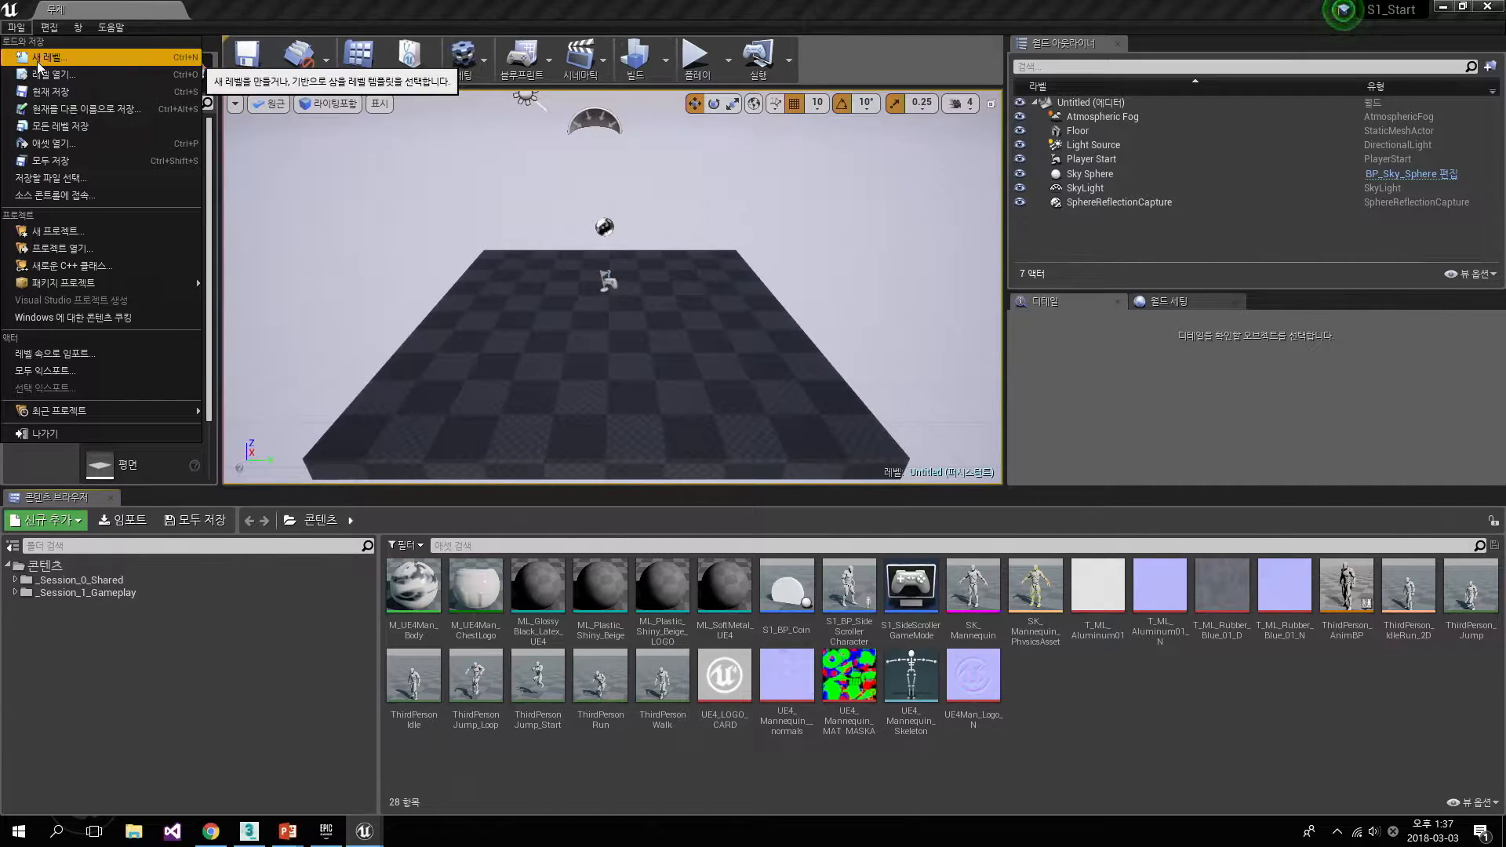
pyautogui.click(30, 31)
pyautogui.click(28, 30)
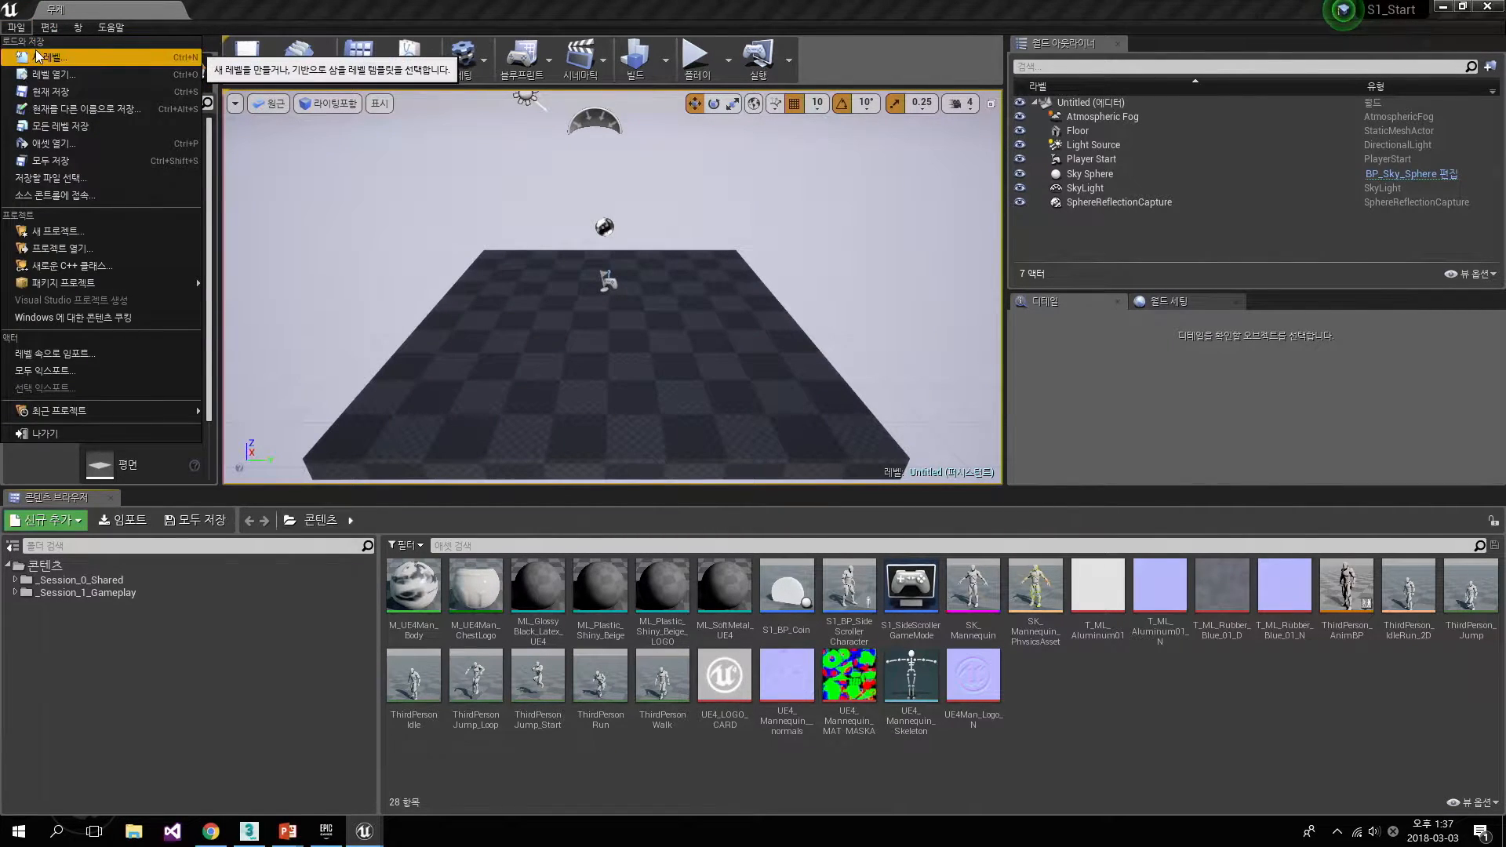
pyautogui.click(35, 52)
pyautogui.moveTo(762, 244); pyautogui.dragTo(701, 219)
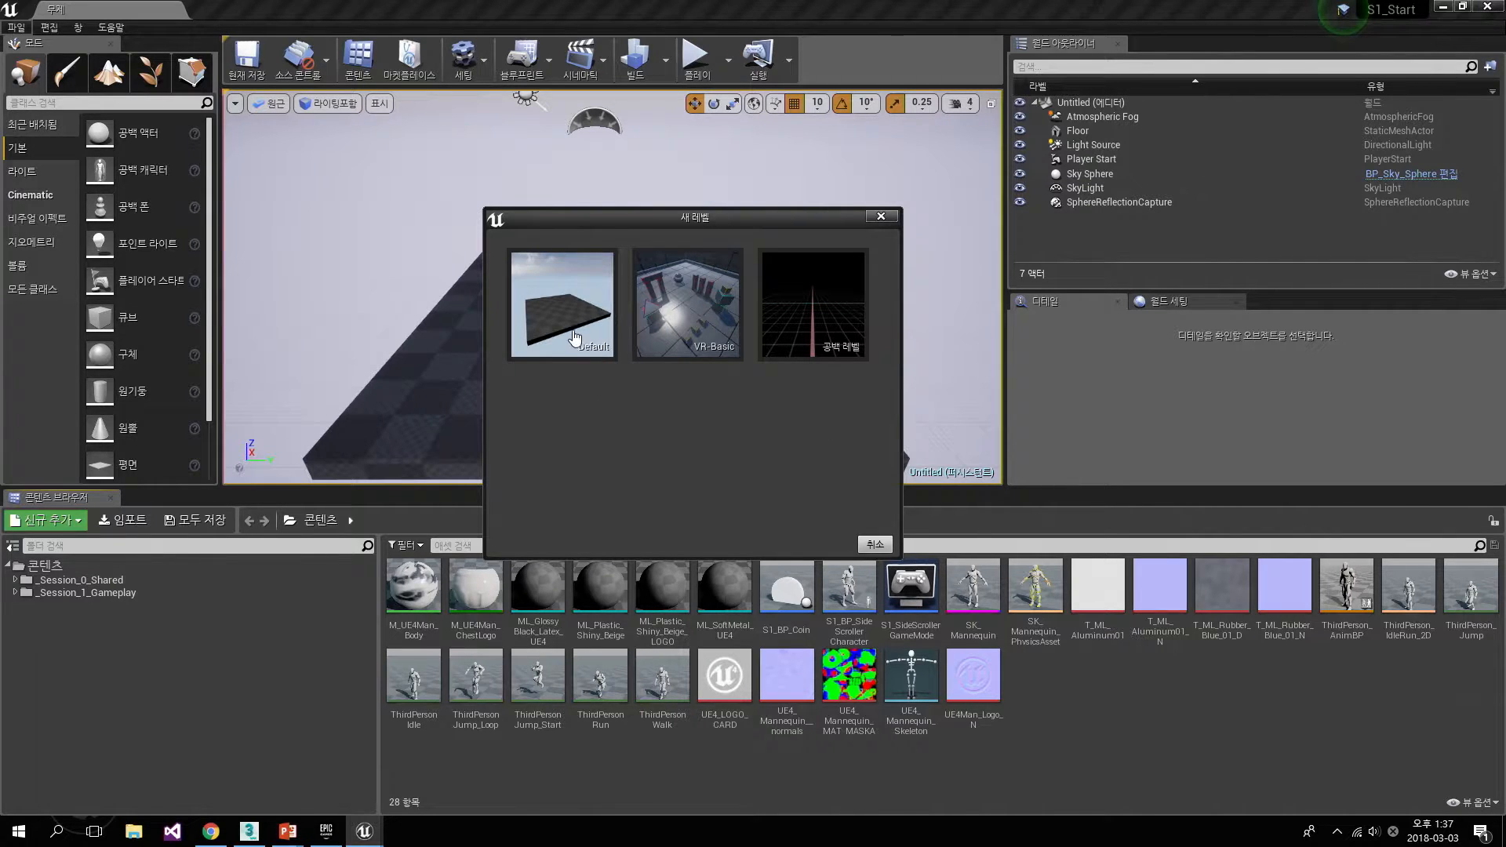
pyautogui.click(599, 356)
pyautogui.moveTo(709, 276)
pyautogui.mouseDown(button='right')
pyautogui.moveTo(612, 294)
pyautogui.moveTo(713, 345)
pyautogui.moveTo(678, 283)
pyautogui.moveTo(792, 291)
pyautogui.moveTo(745, 294)
pyautogui.moveTo(712, 271)
pyautogui.moveTo(706, 306)
pyautogui.moveTo(714, 287)
pyautogui.mouseUp(button='right')
pyautogui.press('w')
pyautogui.press('w')
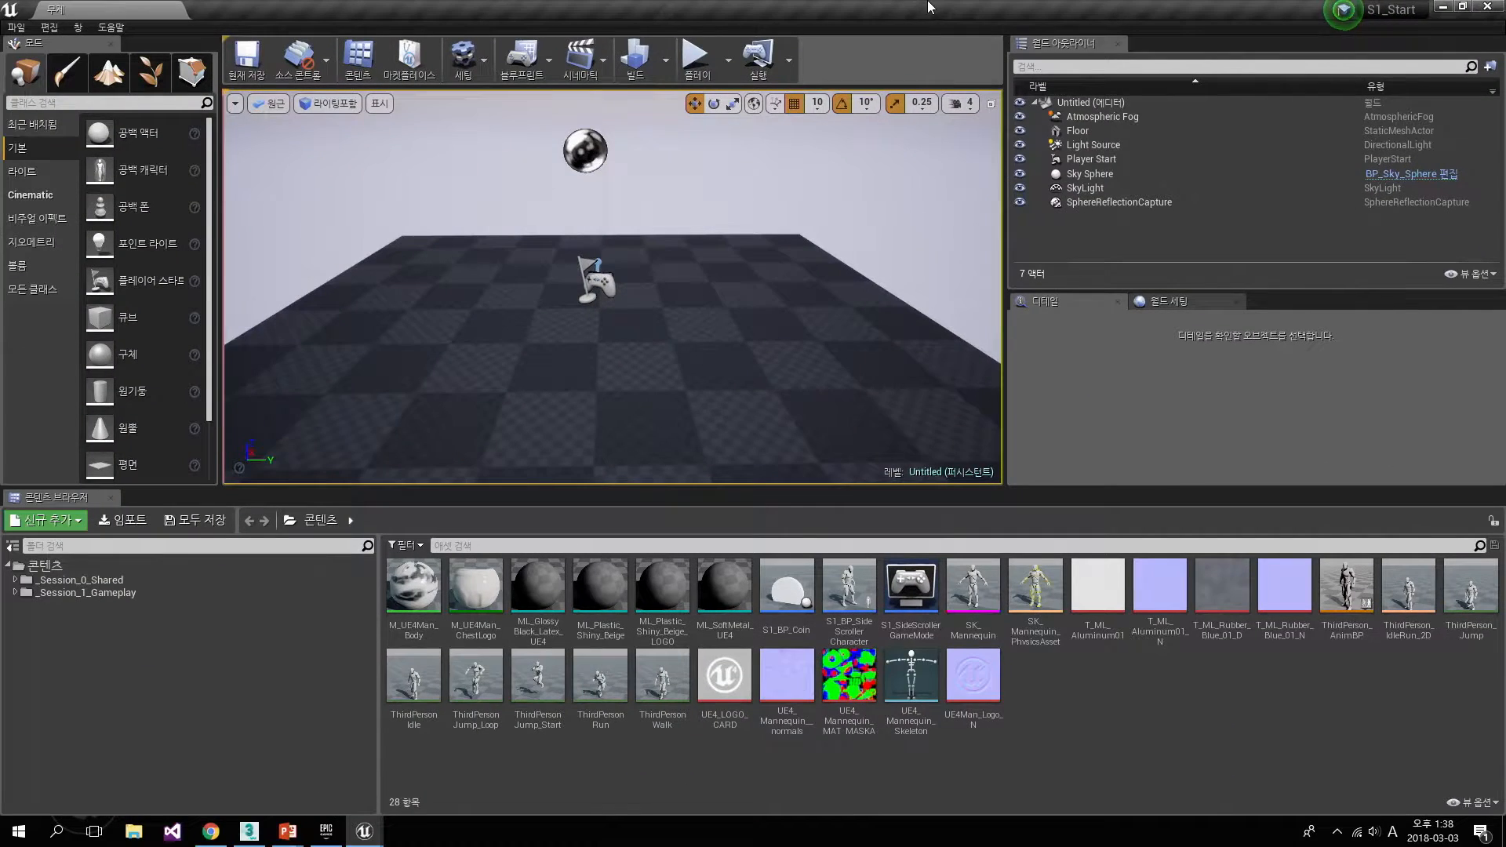
# - Create a new level from the empty level (공백 레벨) template and look around it
pyautogui.click(15, 26)
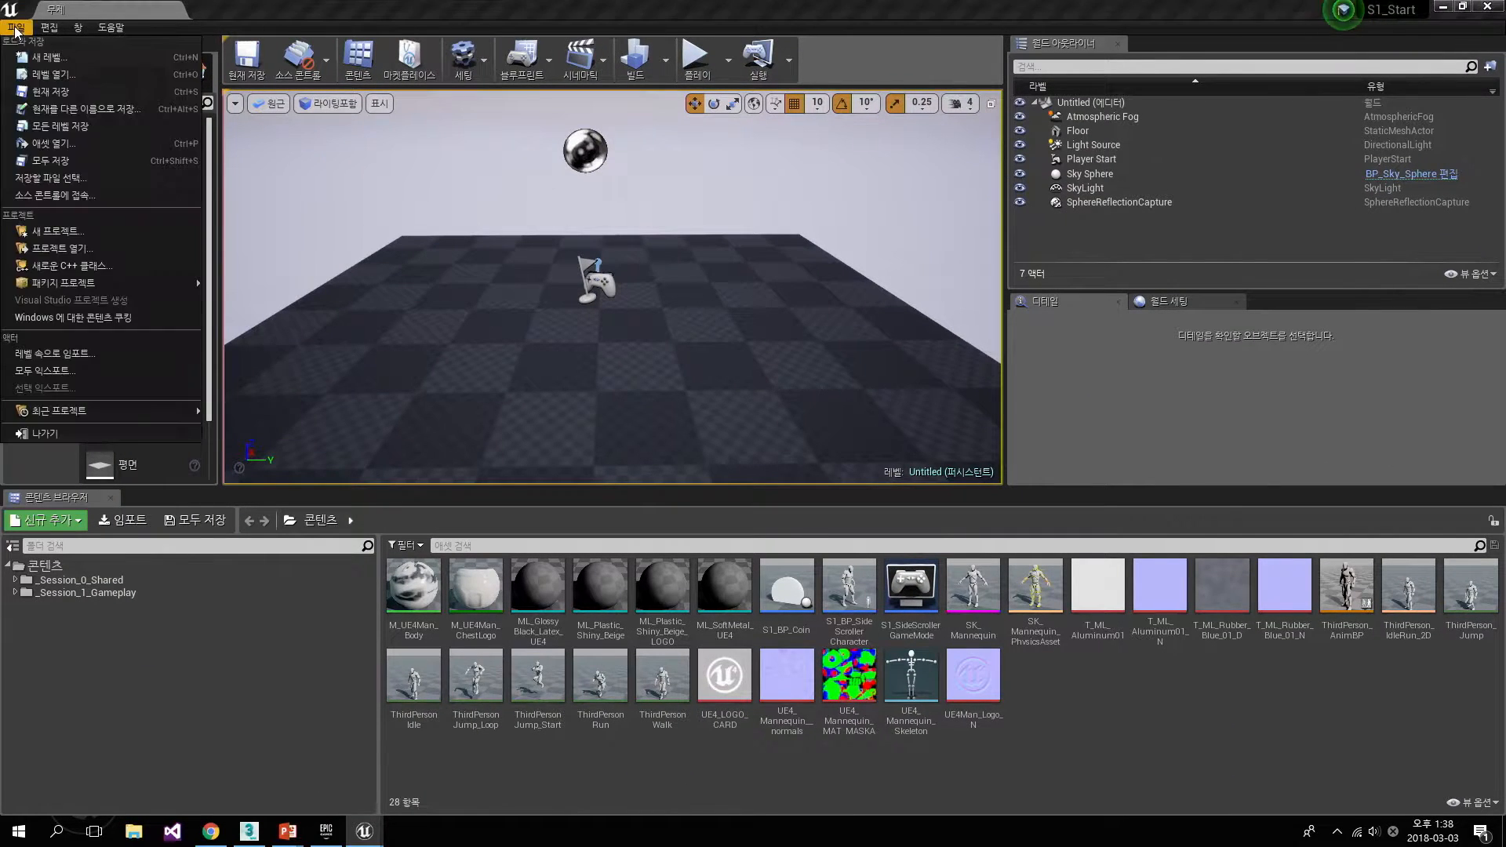
pyautogui.click(47, 60)
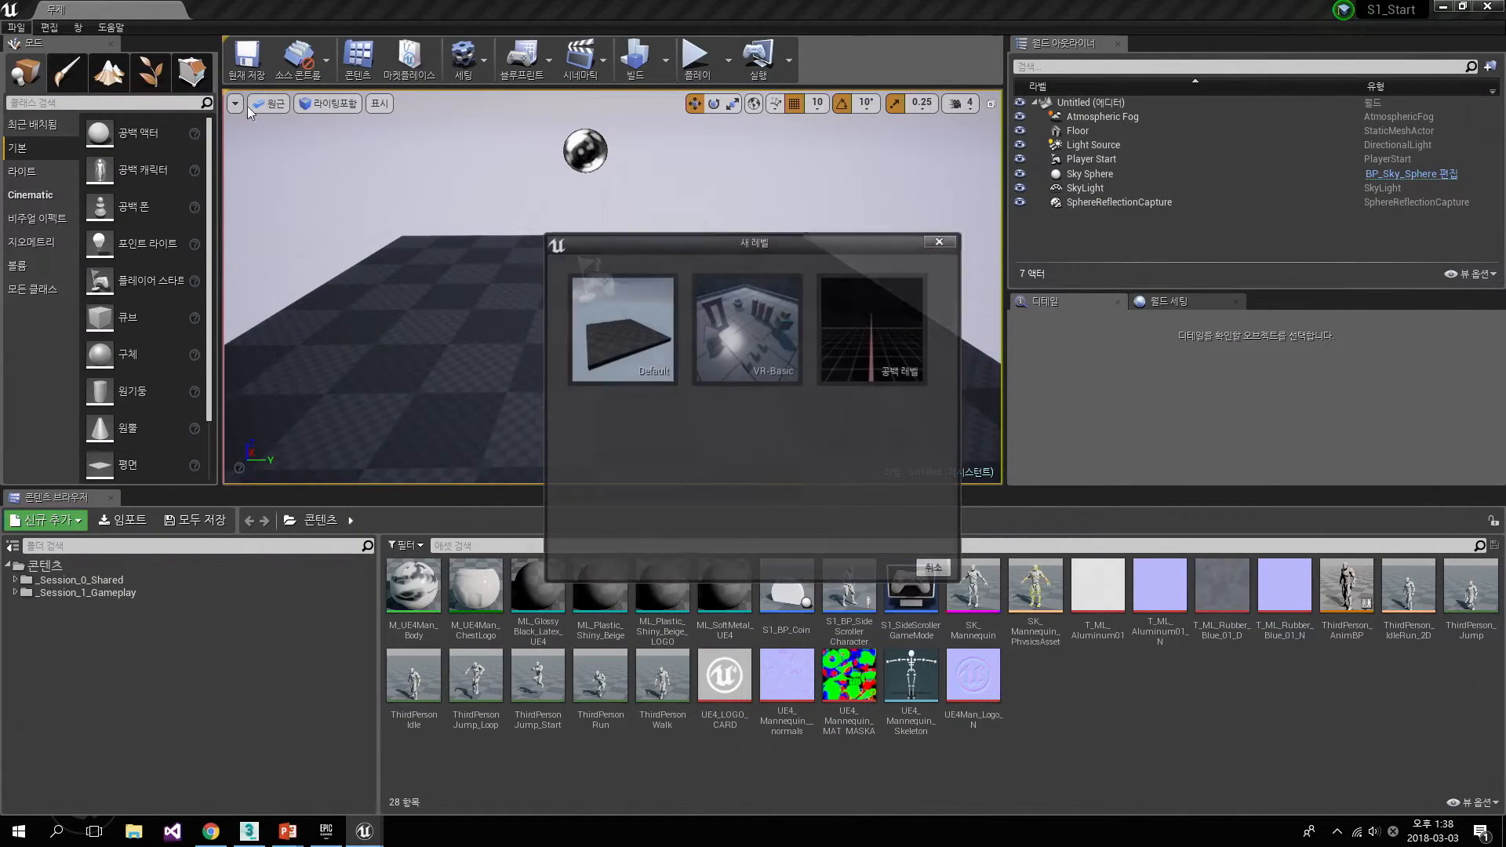
pyautogui.click(903, 303)
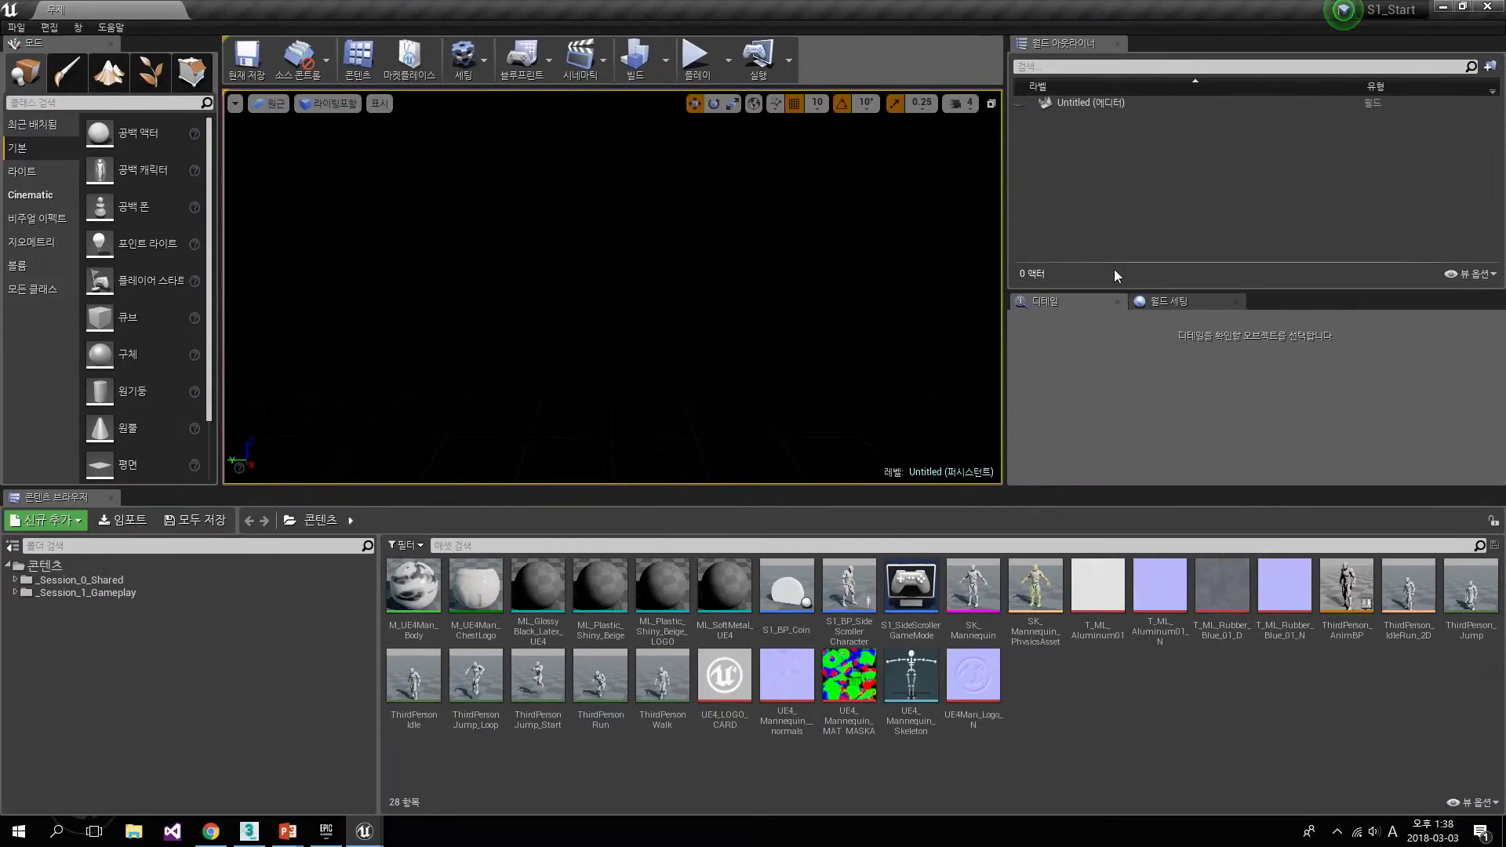
pyautogui.moveTo(611, 287); pyautogui.dragTo(687, 244, button='right')
# - Replace the empty level with a new level based on the Default template and look over its sky and floor
pyautogui.click(16, 26)
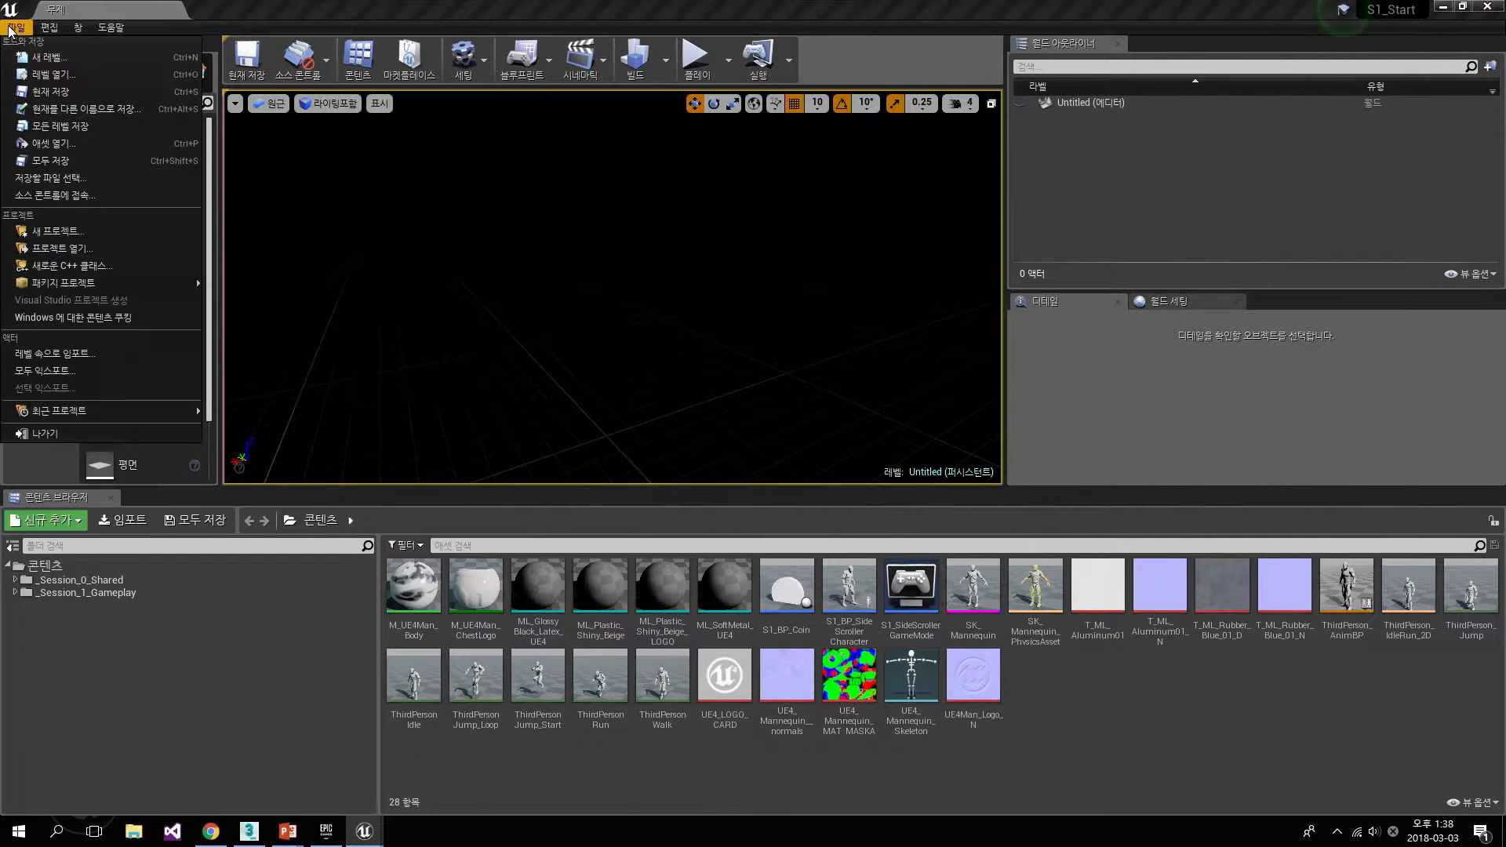
pyautogui.click(39, 58)
pyautogui.click(622, 320)
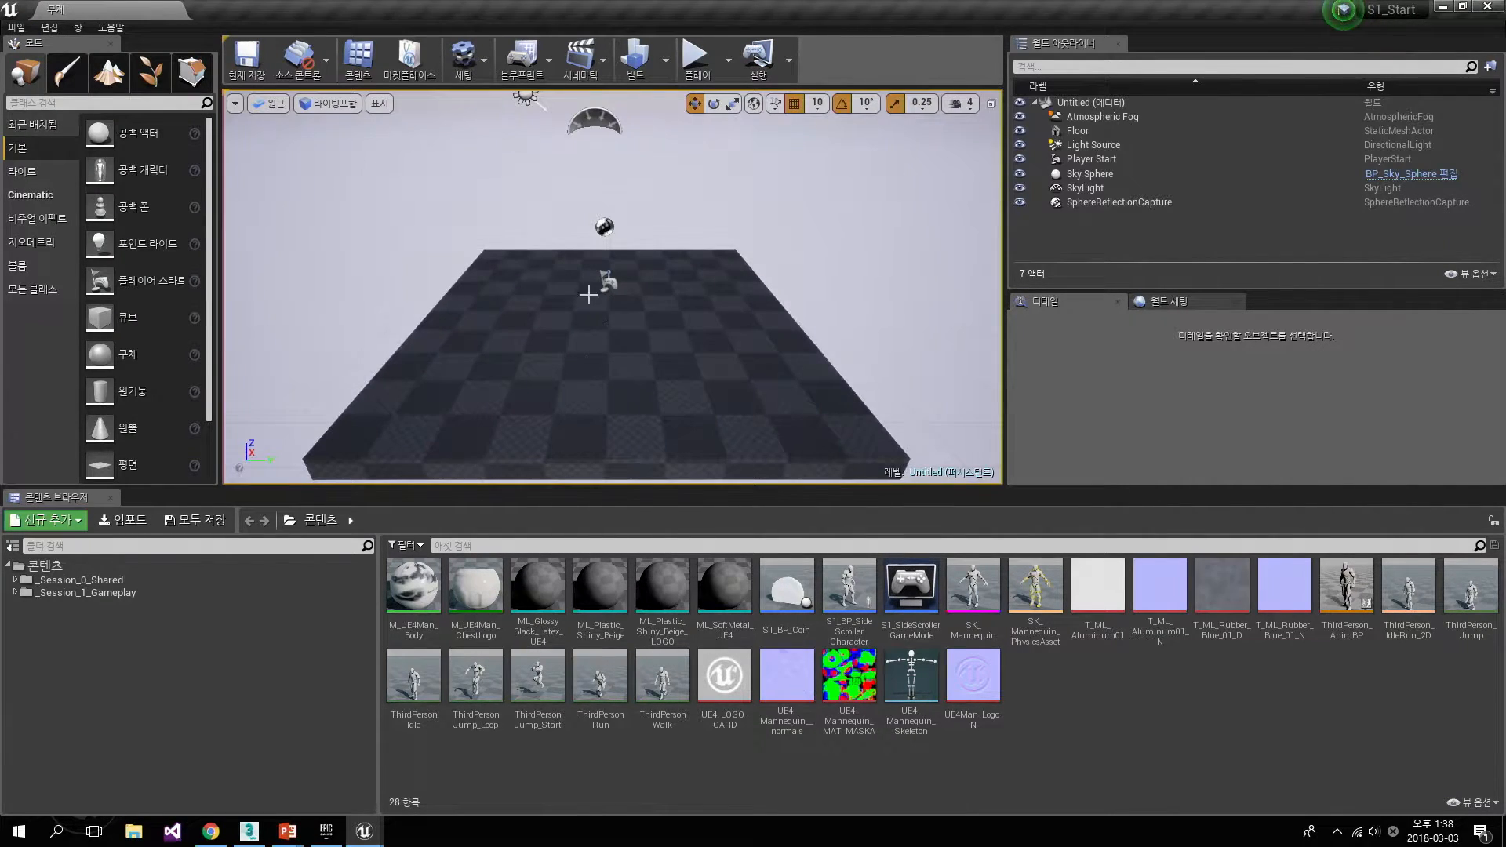
pyautogui.moveTo(417, 205)
pyautogui.mouseDown(button='right')
pyautogui.moveTo(455, 212)
pyautogui.moveTo(428, 198)
pyautogui.moveTo(437, 221)
pyautogui.moveTo(437, 207)
pyautogui.mouseUp(button='right')
pyautogui.press('w')
pyautogui.moveTo(651, 303); pyautogui.dragTo(652, 288, button='right')
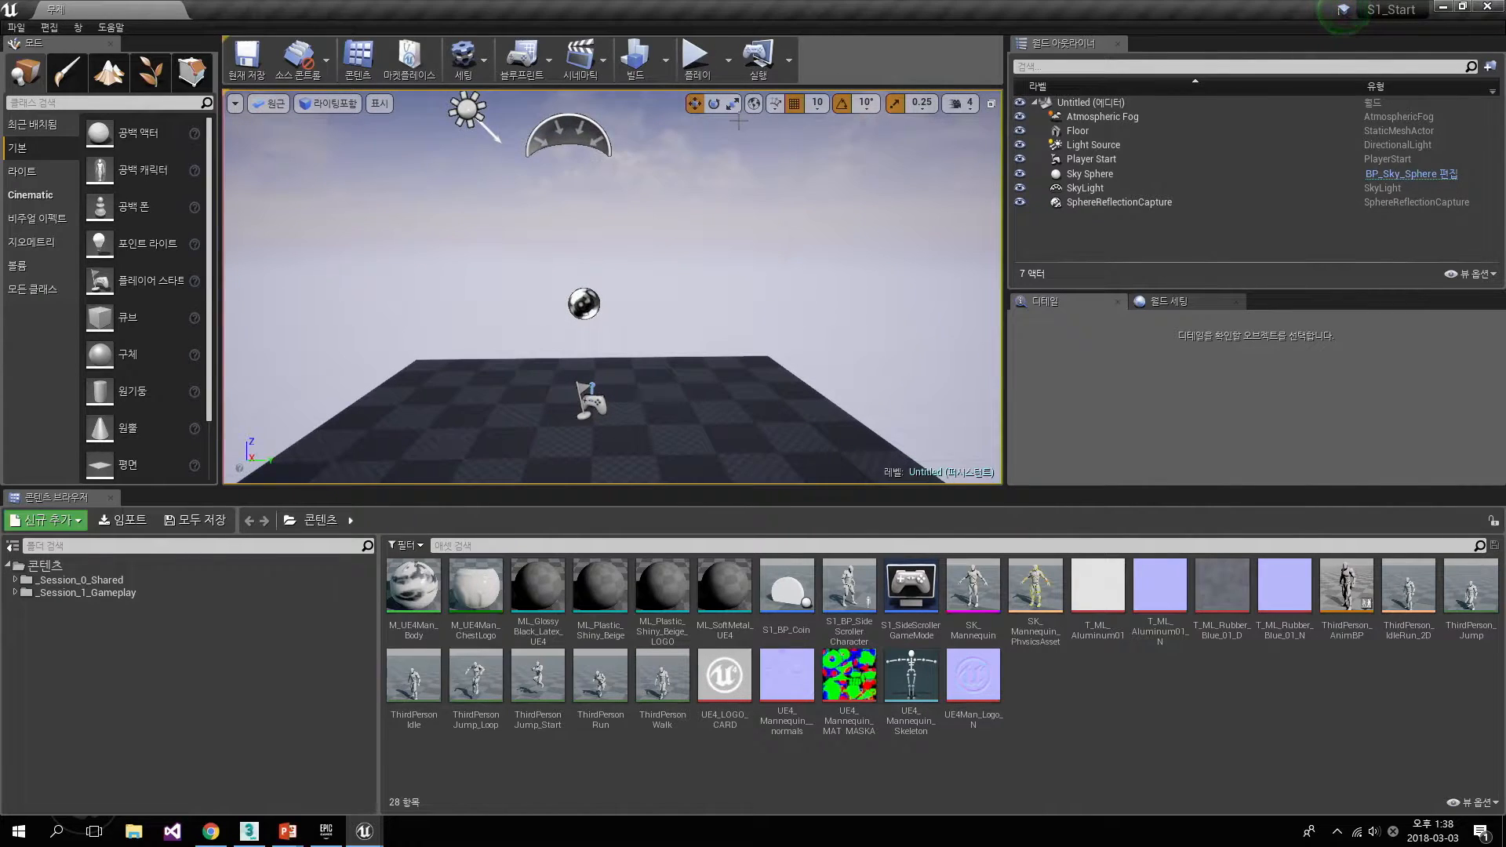
# - Play-test the Default level in the editor viewport, then return to the slide show
pyautogui.click(700, 61)
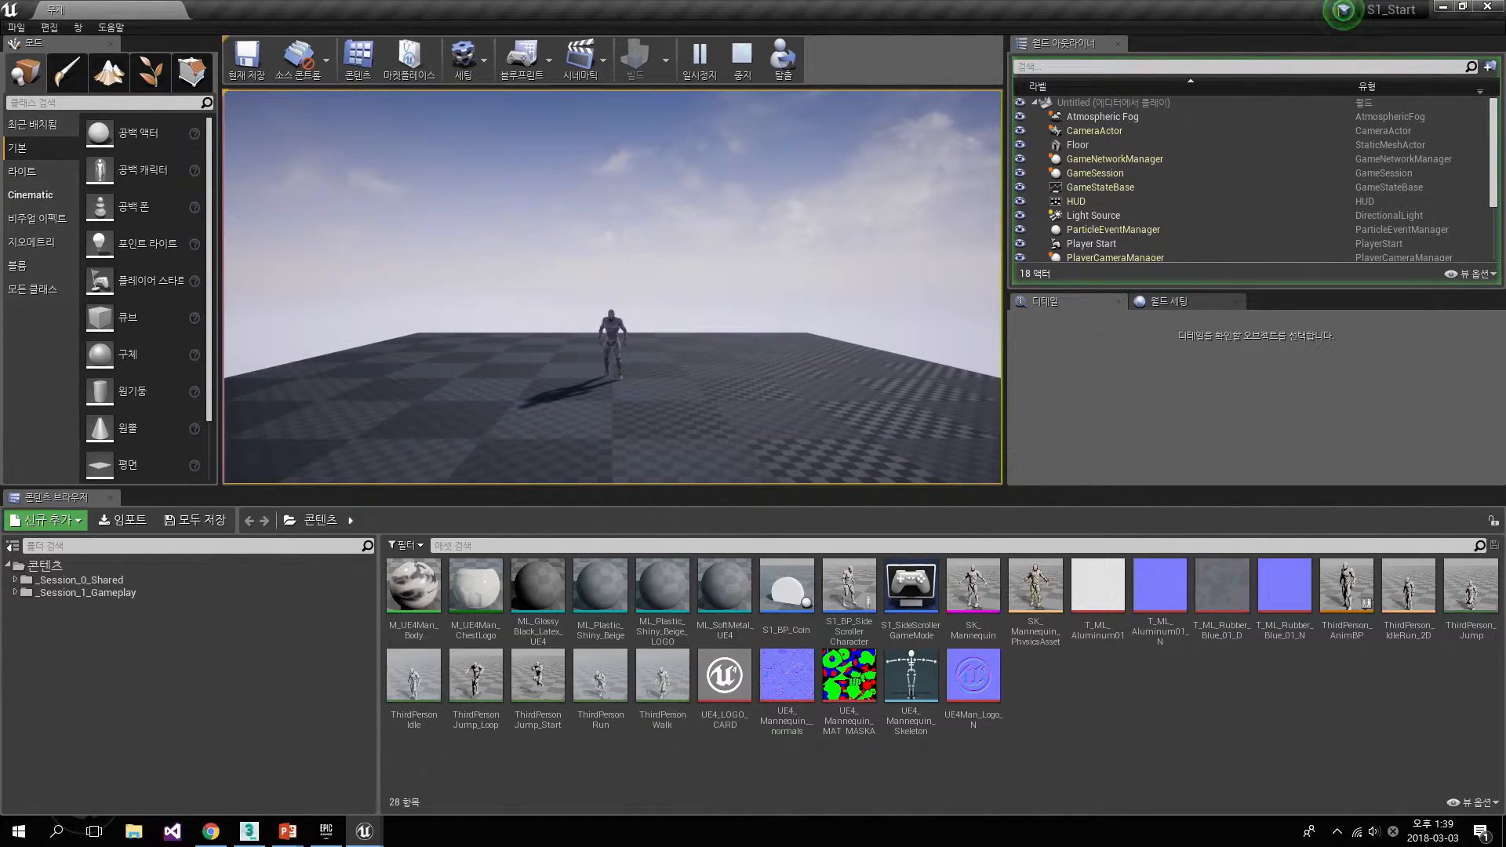
pyautogui.press('Escape')
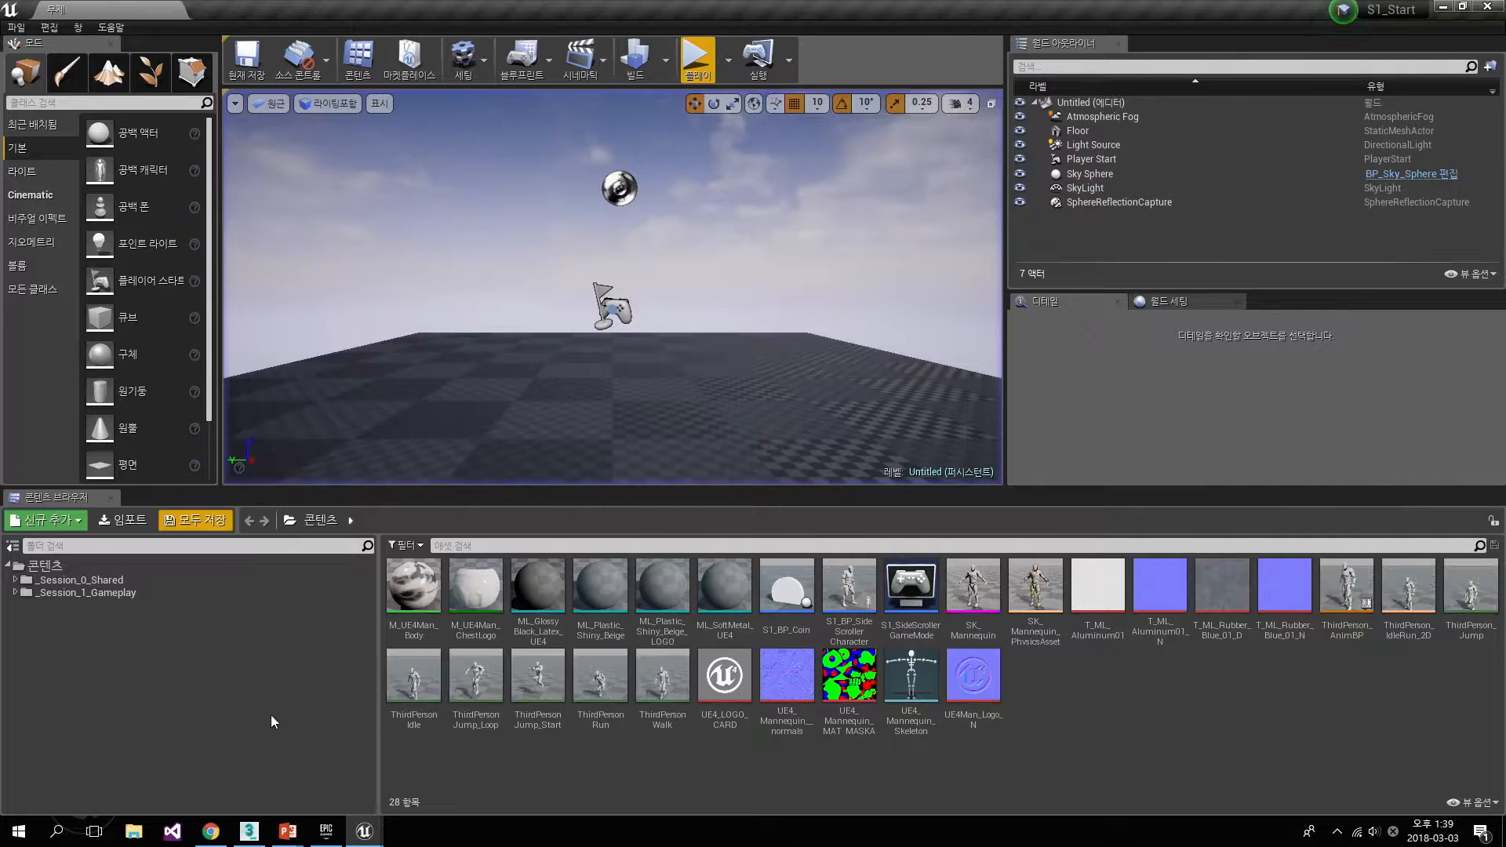
pyautogui.hotkey('alt', 'Tab')
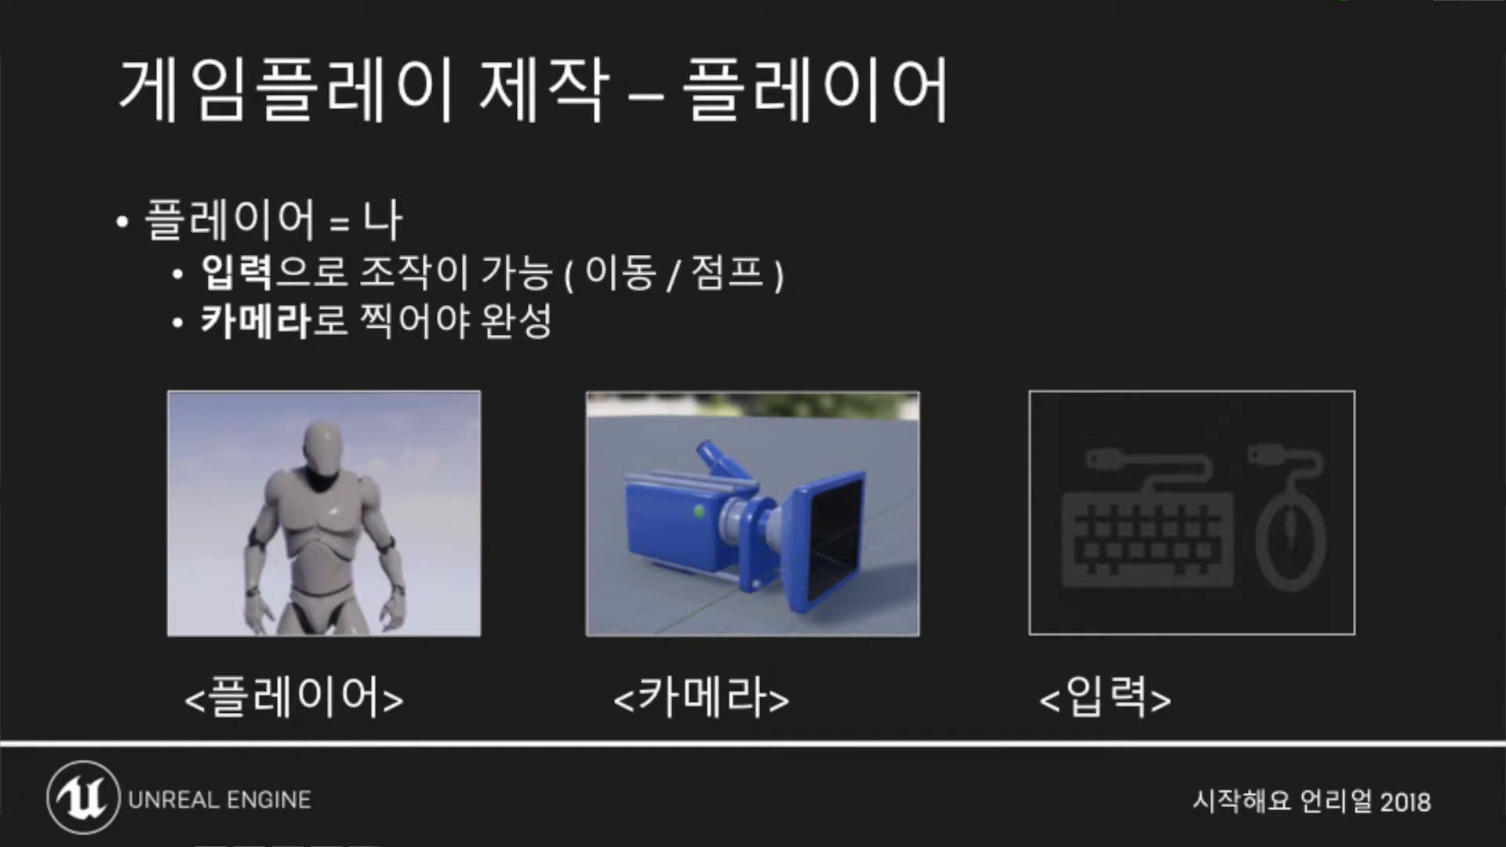
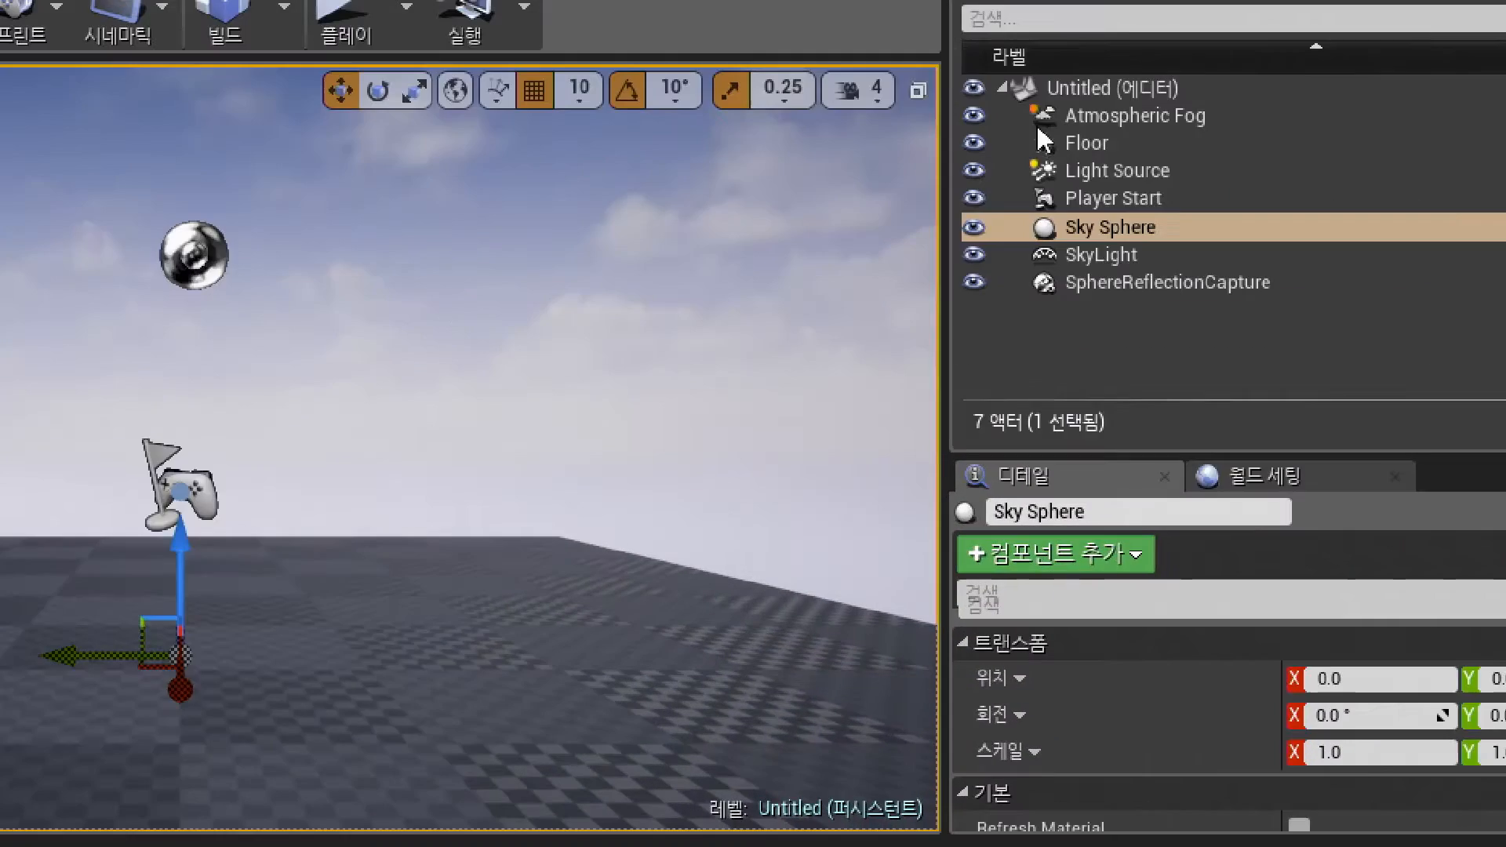
# - Clear the actor selection and open the engine input (입력) page of the project settings
pyautogui.press('Escape')
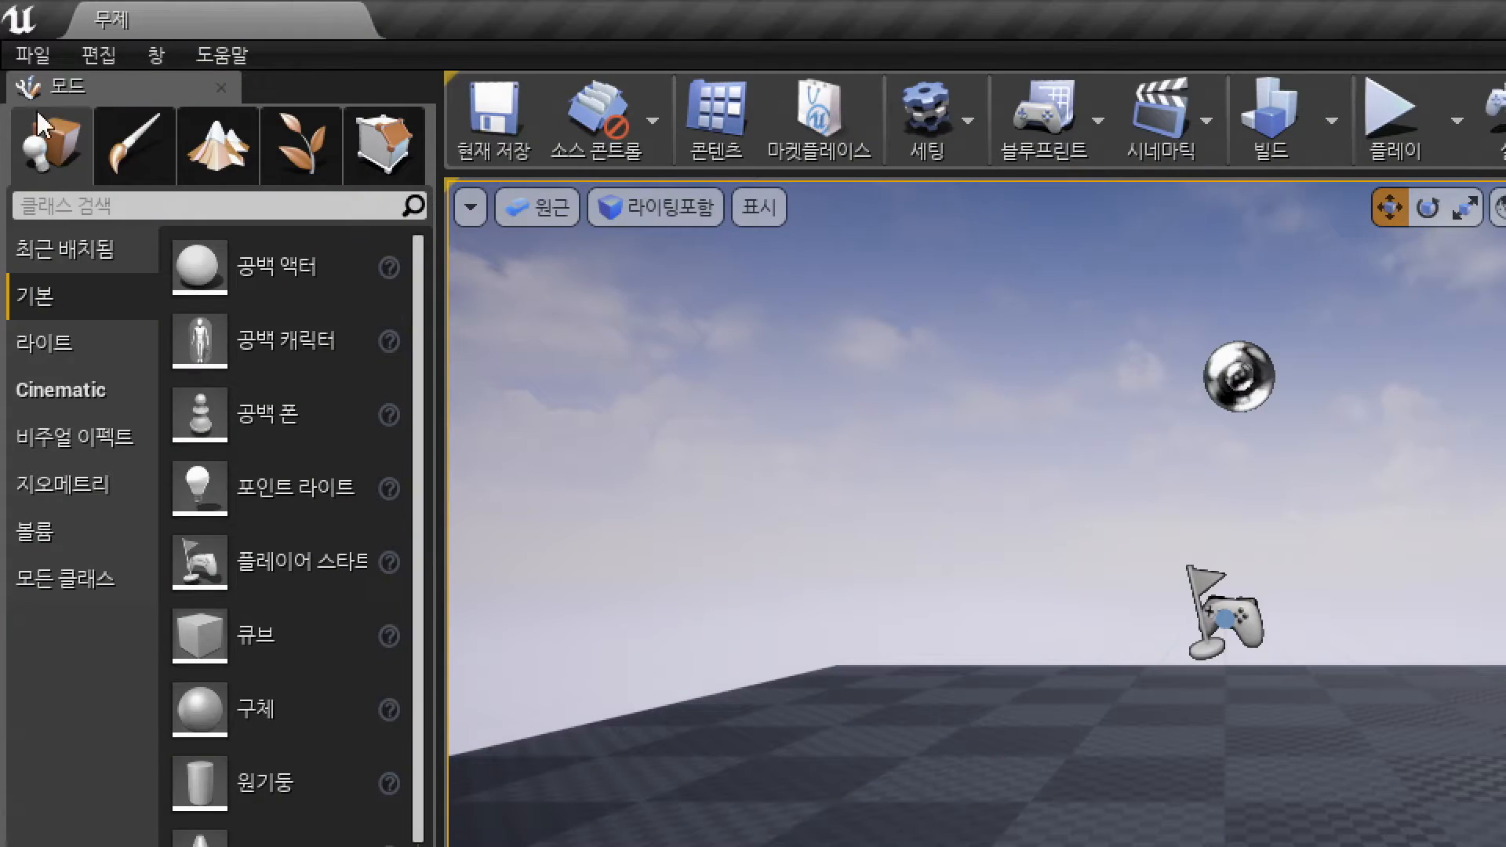
pyautogui.click(107, 48)
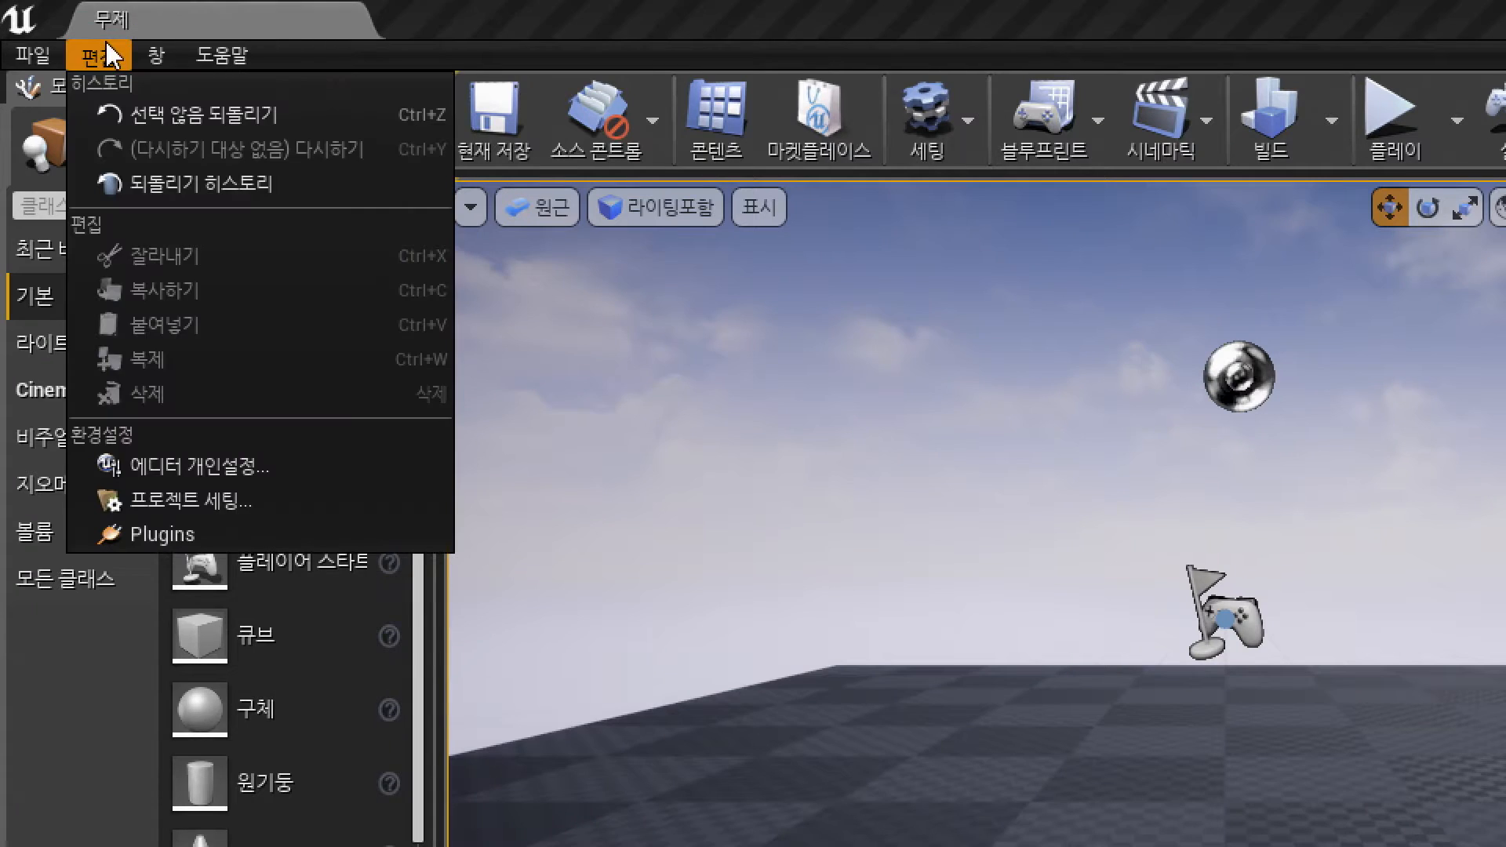
pyautogui.click(256, 494)
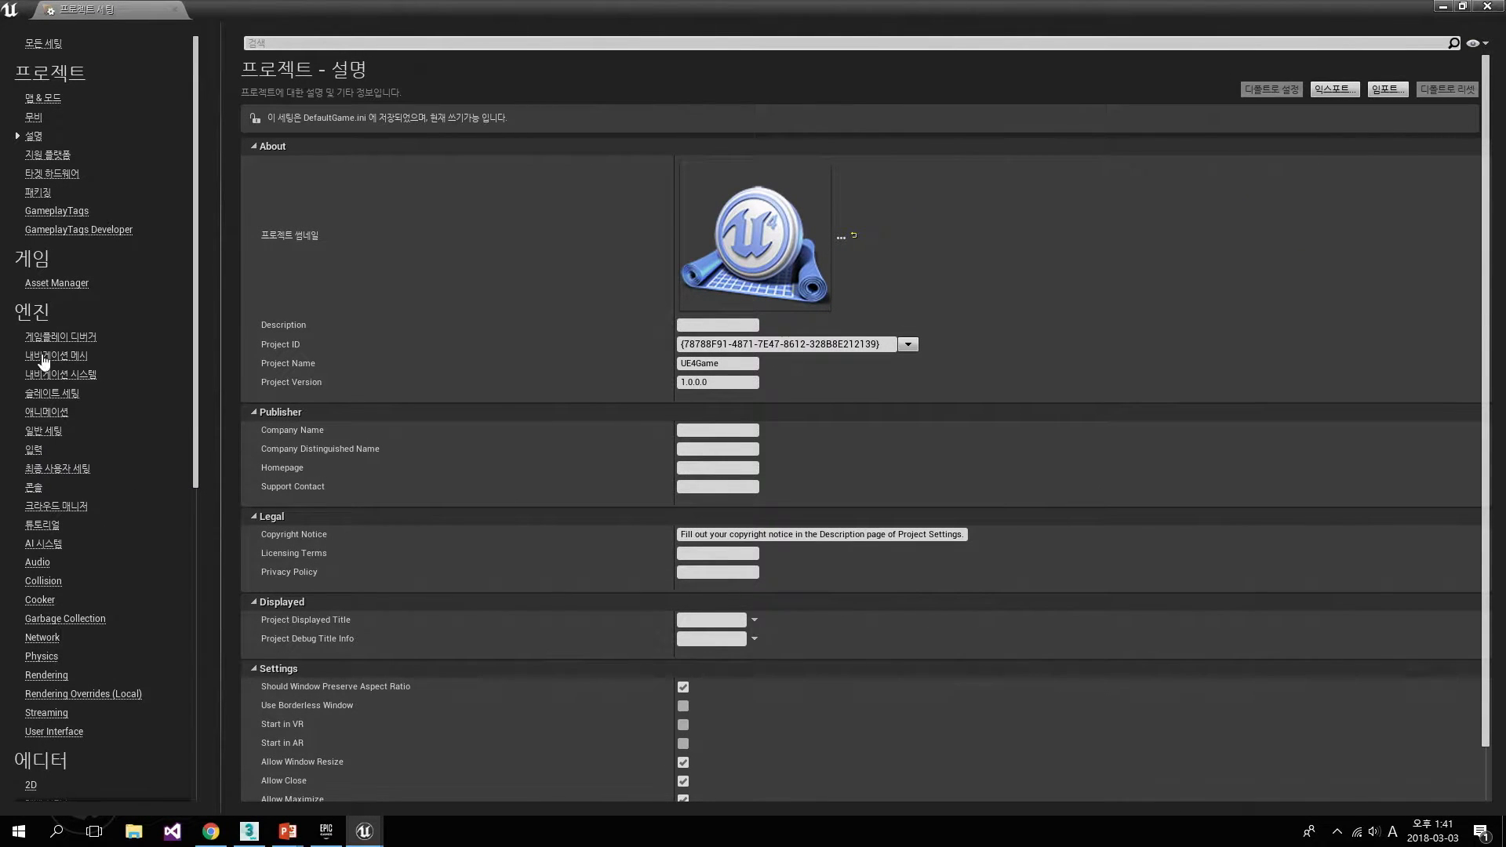
pyautogui.click(33, 451)
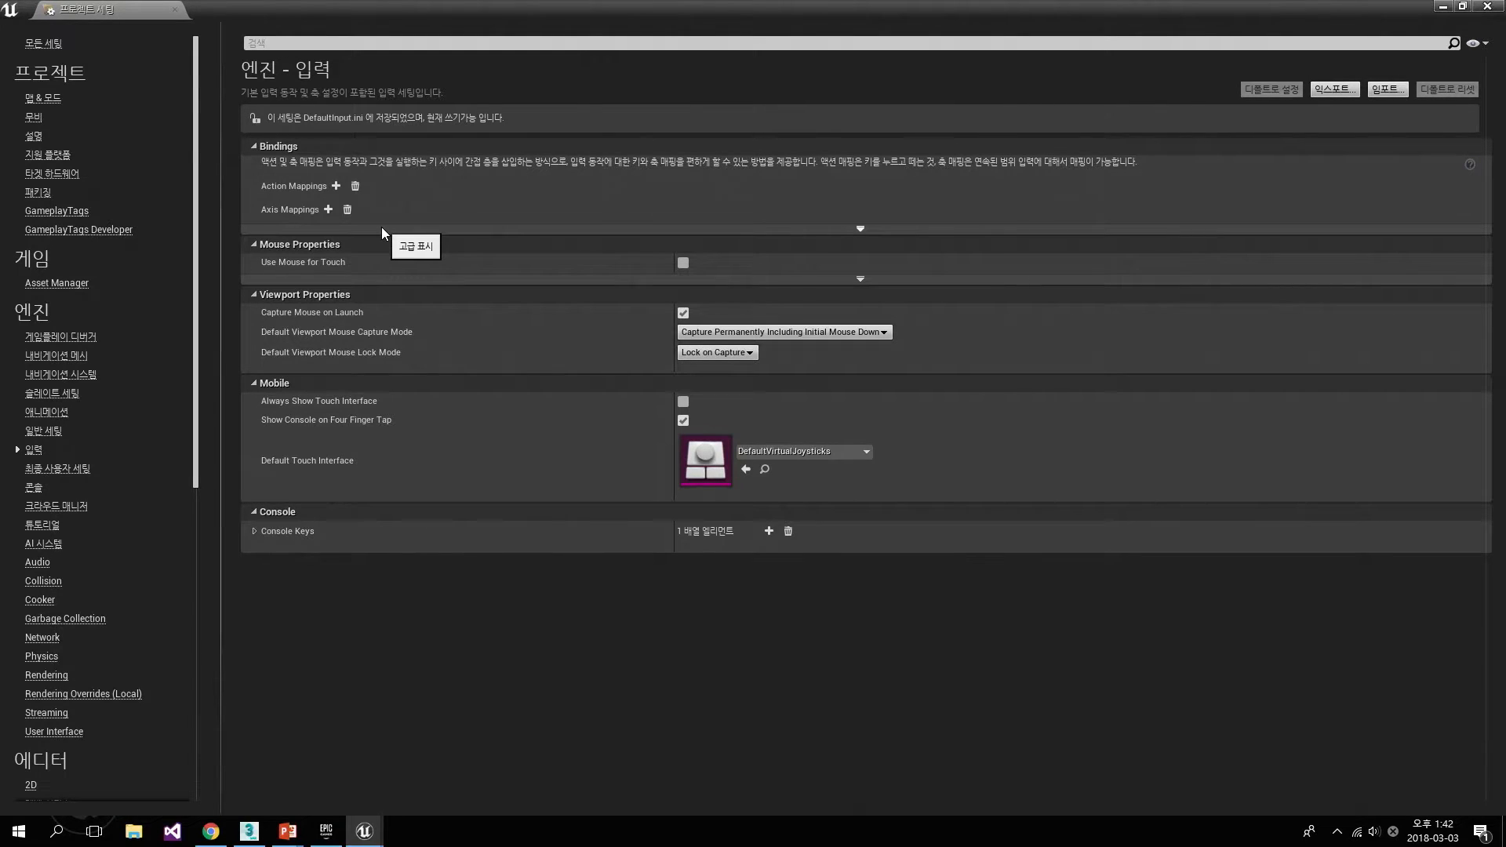
# - Add an action mapping named 점프 to the input bindings
pyautogui.click(336, 186)
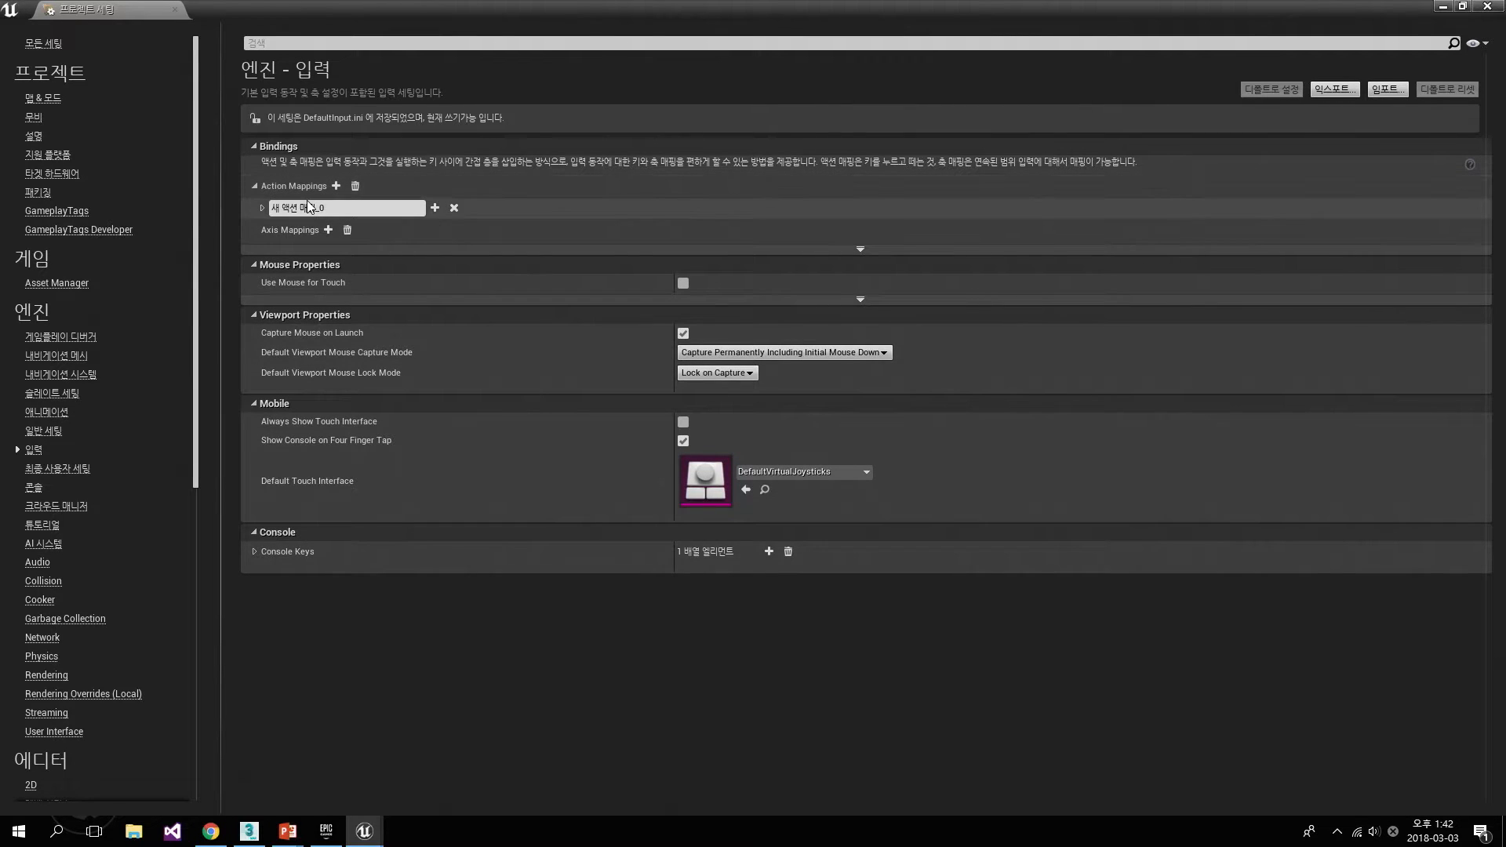
pyautogui.click(262, 207)
pyautogui.click(340, 208)
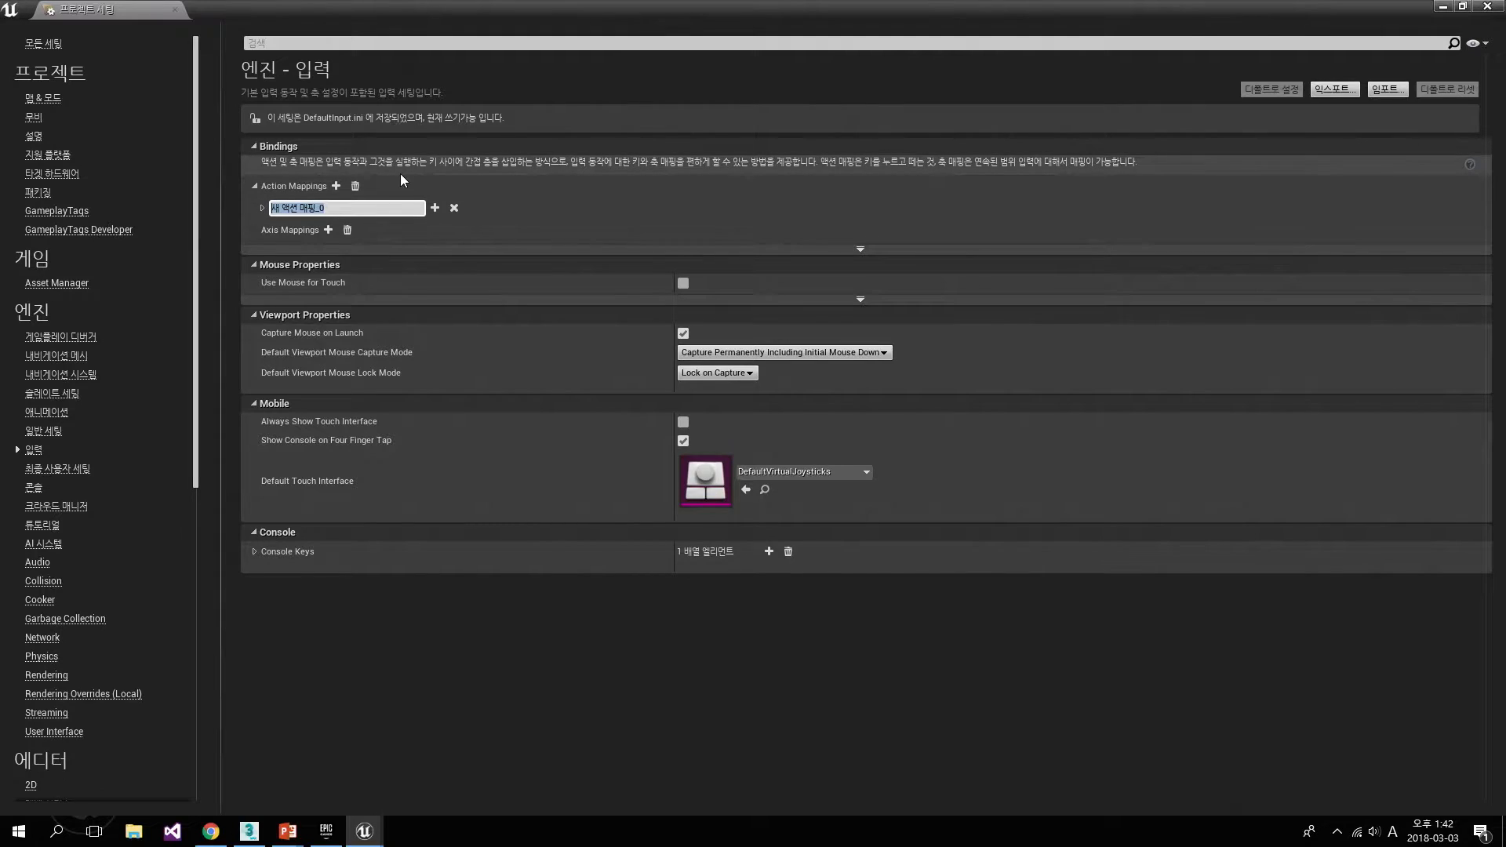
pyautogui.press('Hangul')
pyautogui.write('점프')
pyautogui.press('Return')
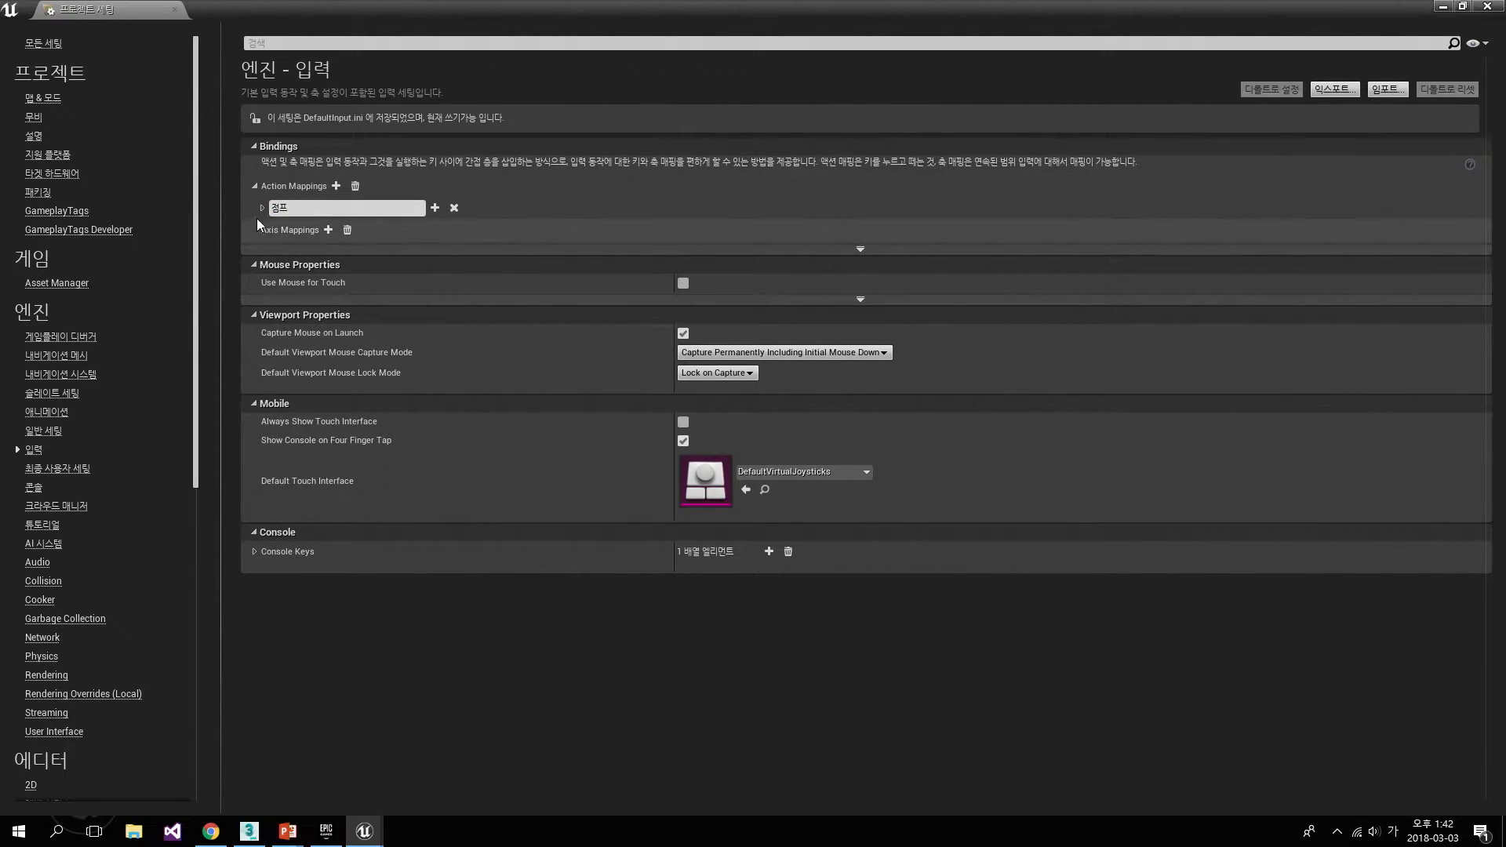
# - Assign the keyboard's space bar (스페이스 바) to the 점프 action mapping
pyautogui.click(263, 208)
pyautogui.click(427, 229)
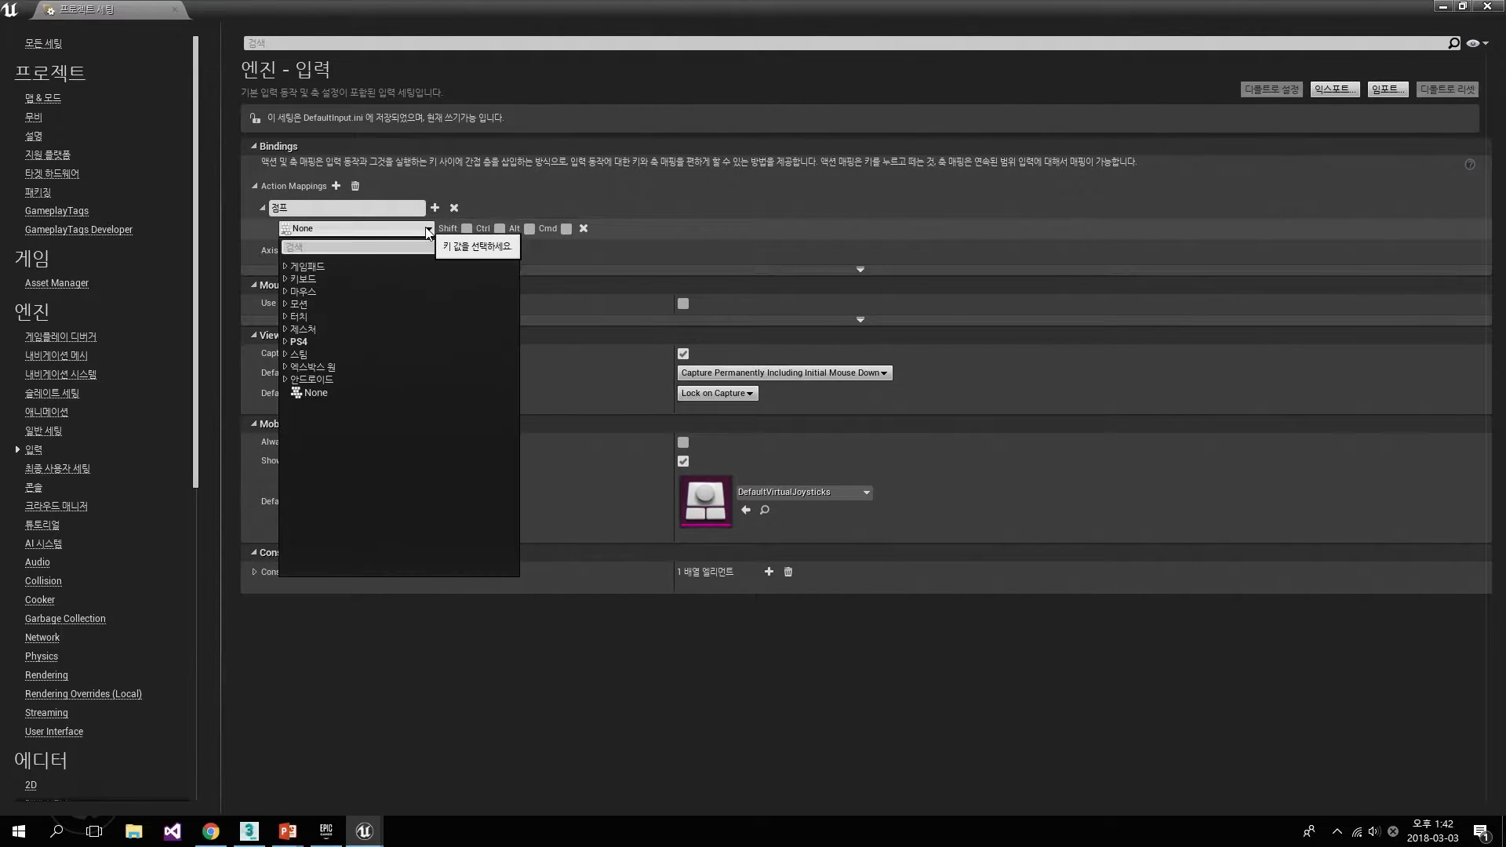
pyautogui.click(286, 277)
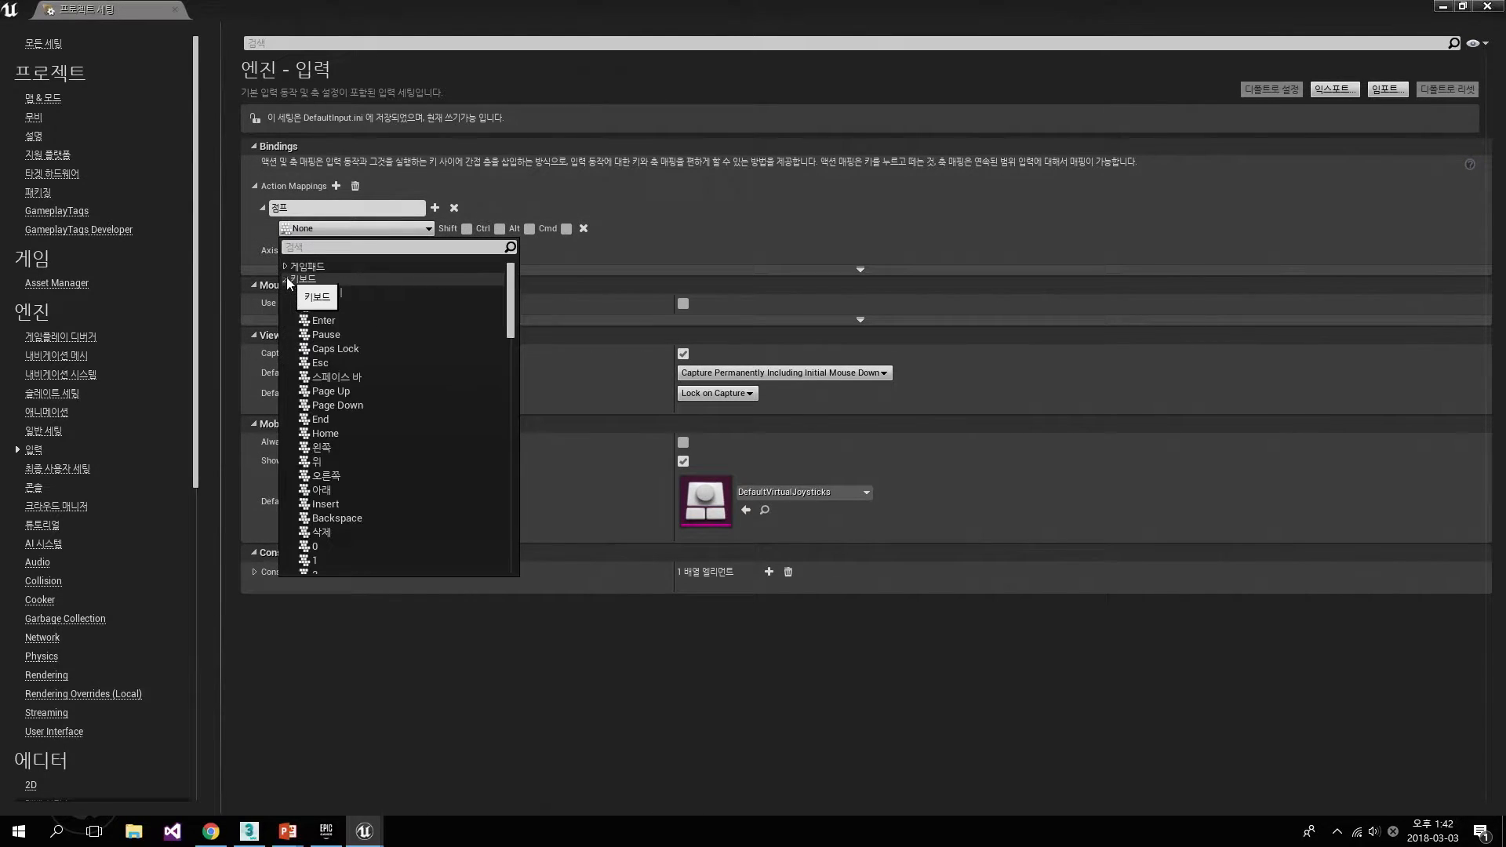
pyautogui.click(352, 376)
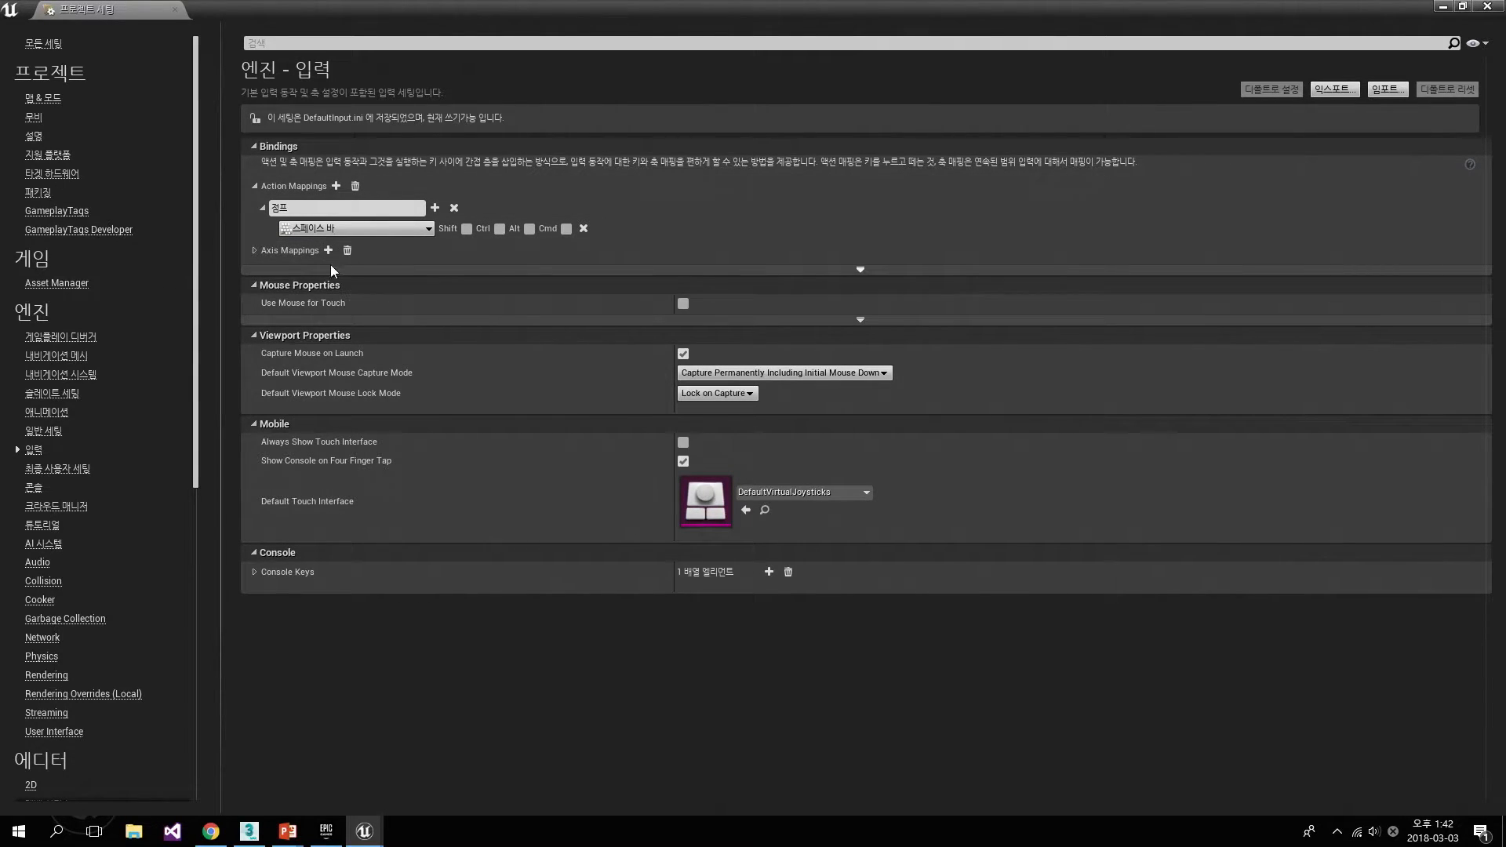
# - Add an axis mapping named 좌로이동 to the input bindings
pyautogui.click(255, 251)
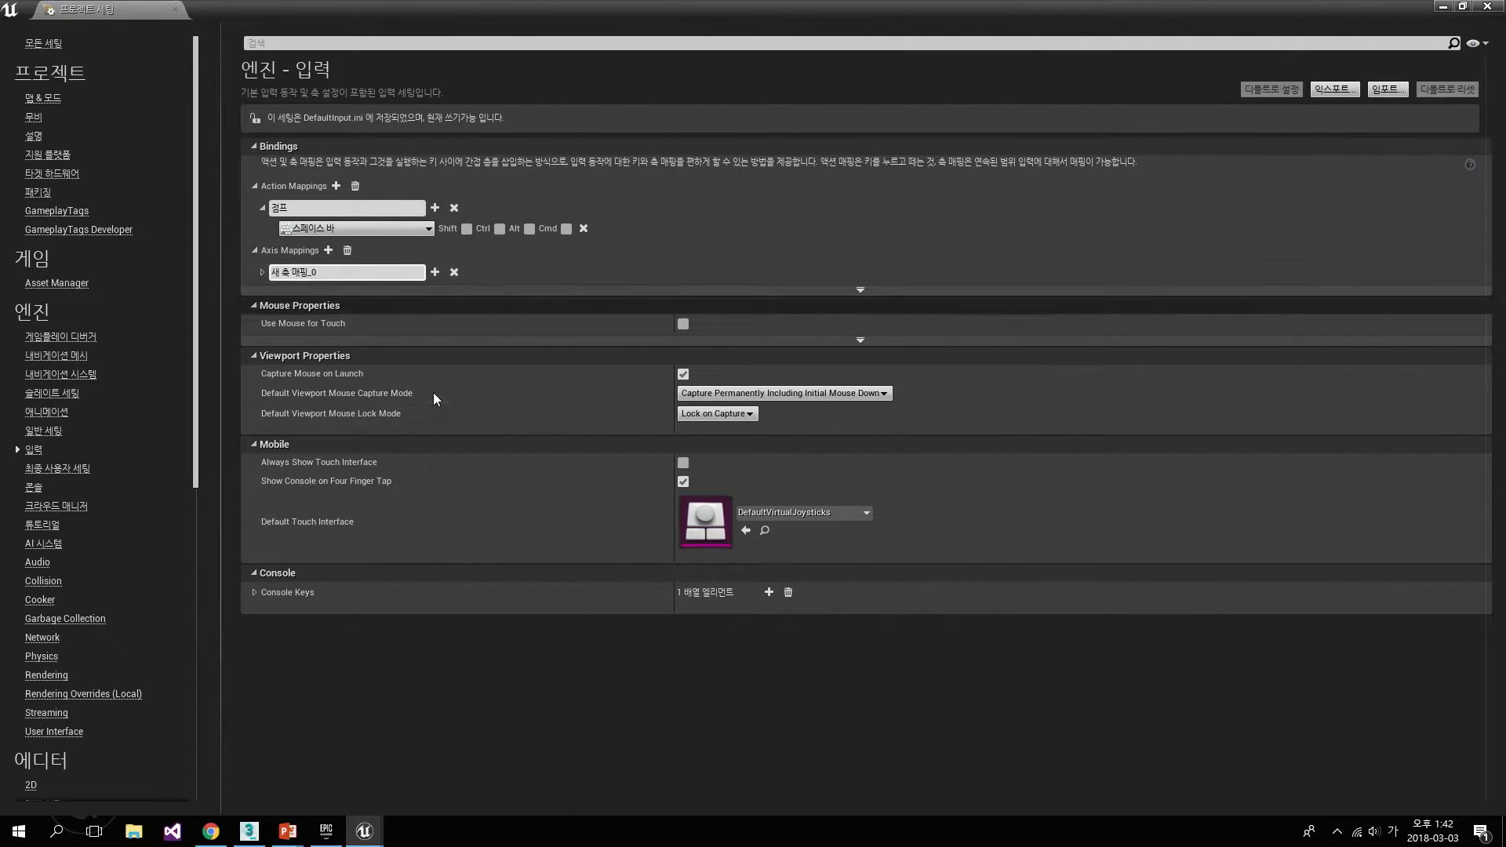
pyautogui.hotkey('ctrl', 'a')
pyautogui.press('BackSpace')
pyautogui.write('ㅈ')
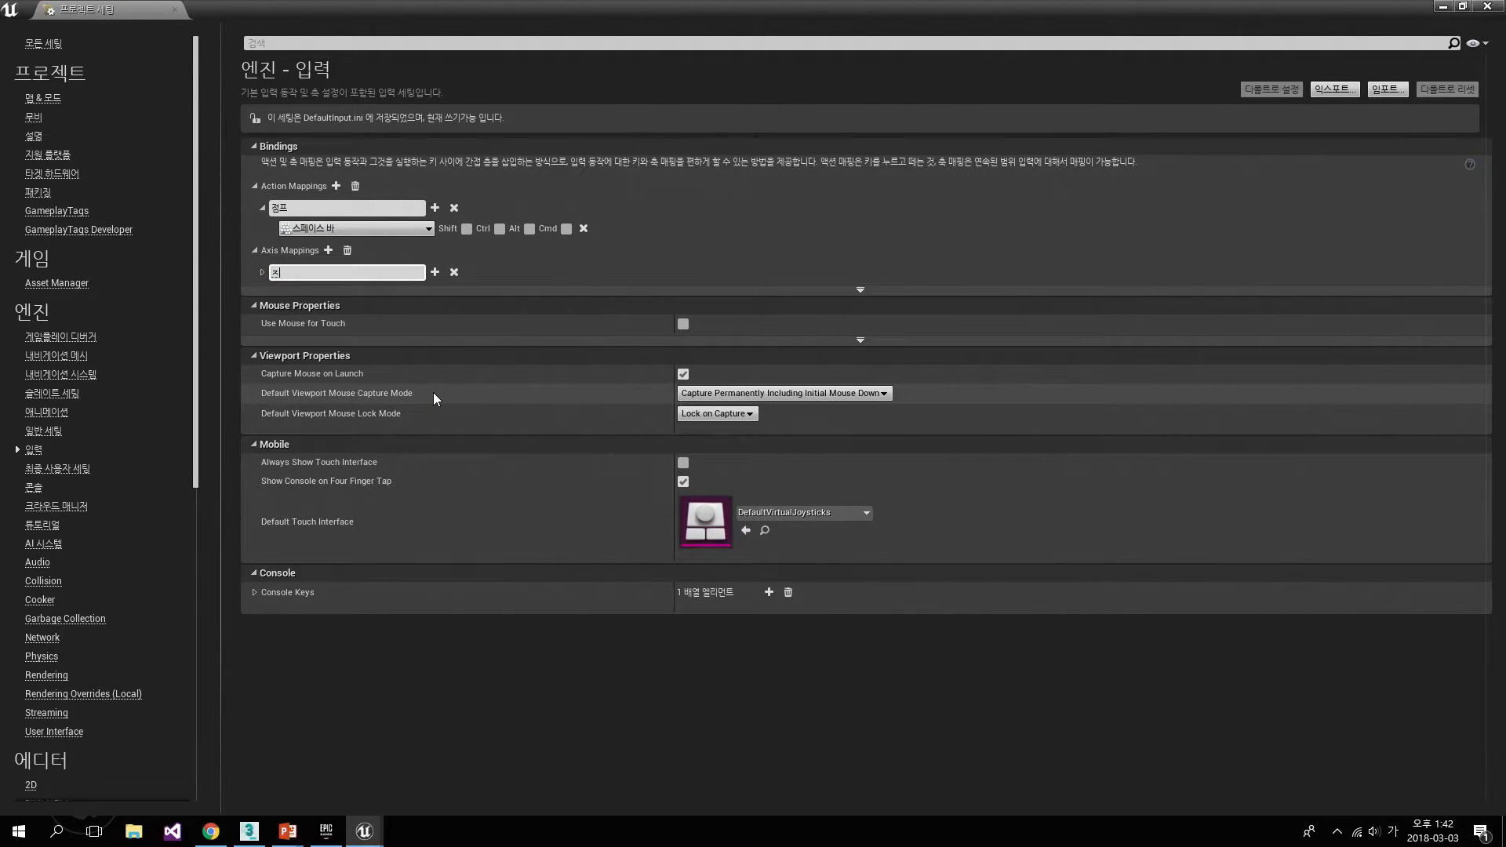
pyautogui.write('좌로이동')
pyautogui.press('Return')
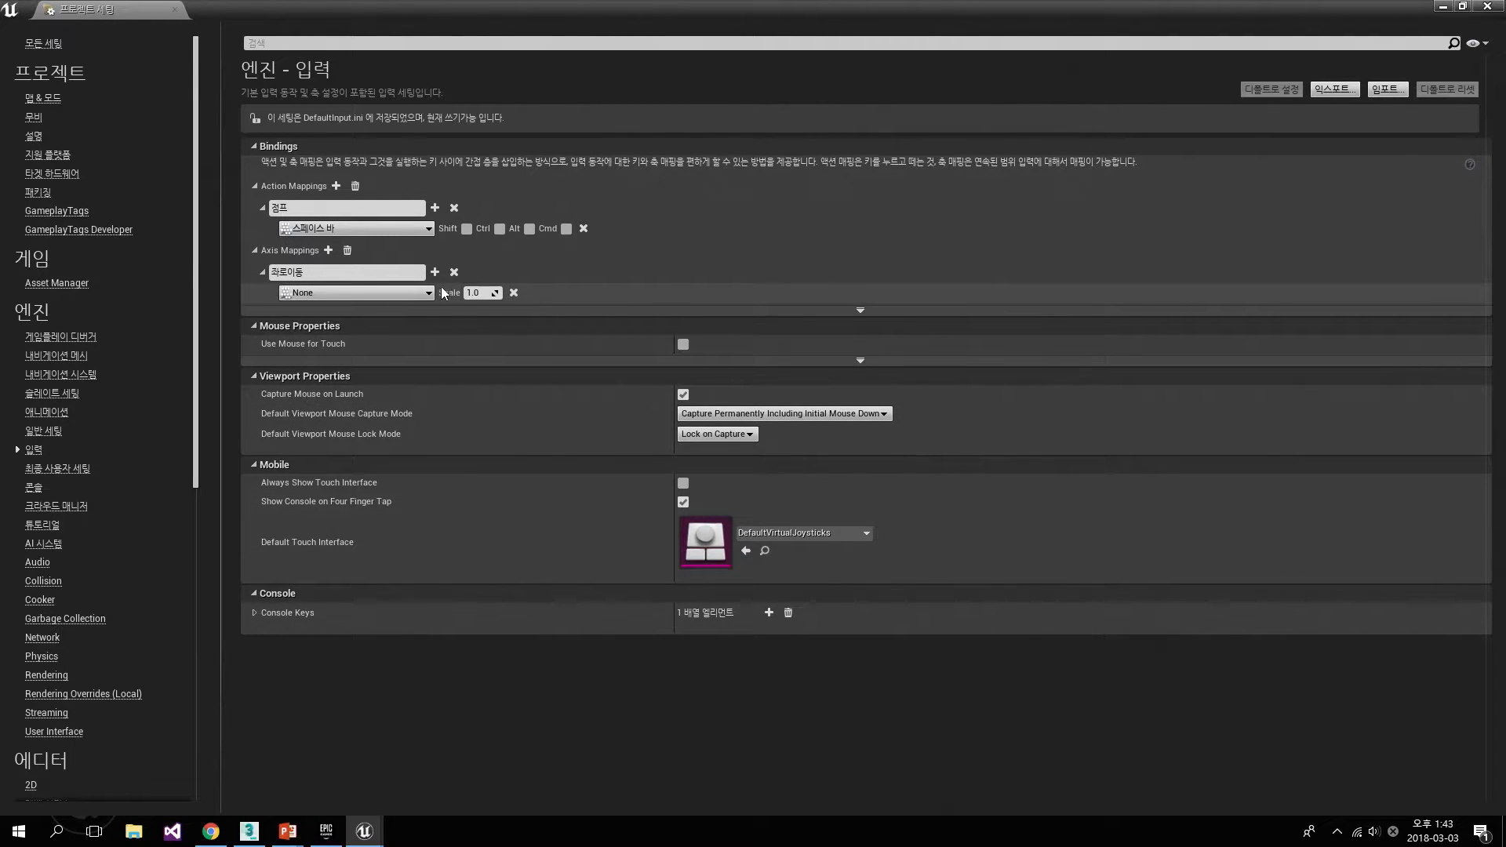
# - Add a second axis mapping named 우로이동 below 좌로이동
pyautogui.click(328, 251)
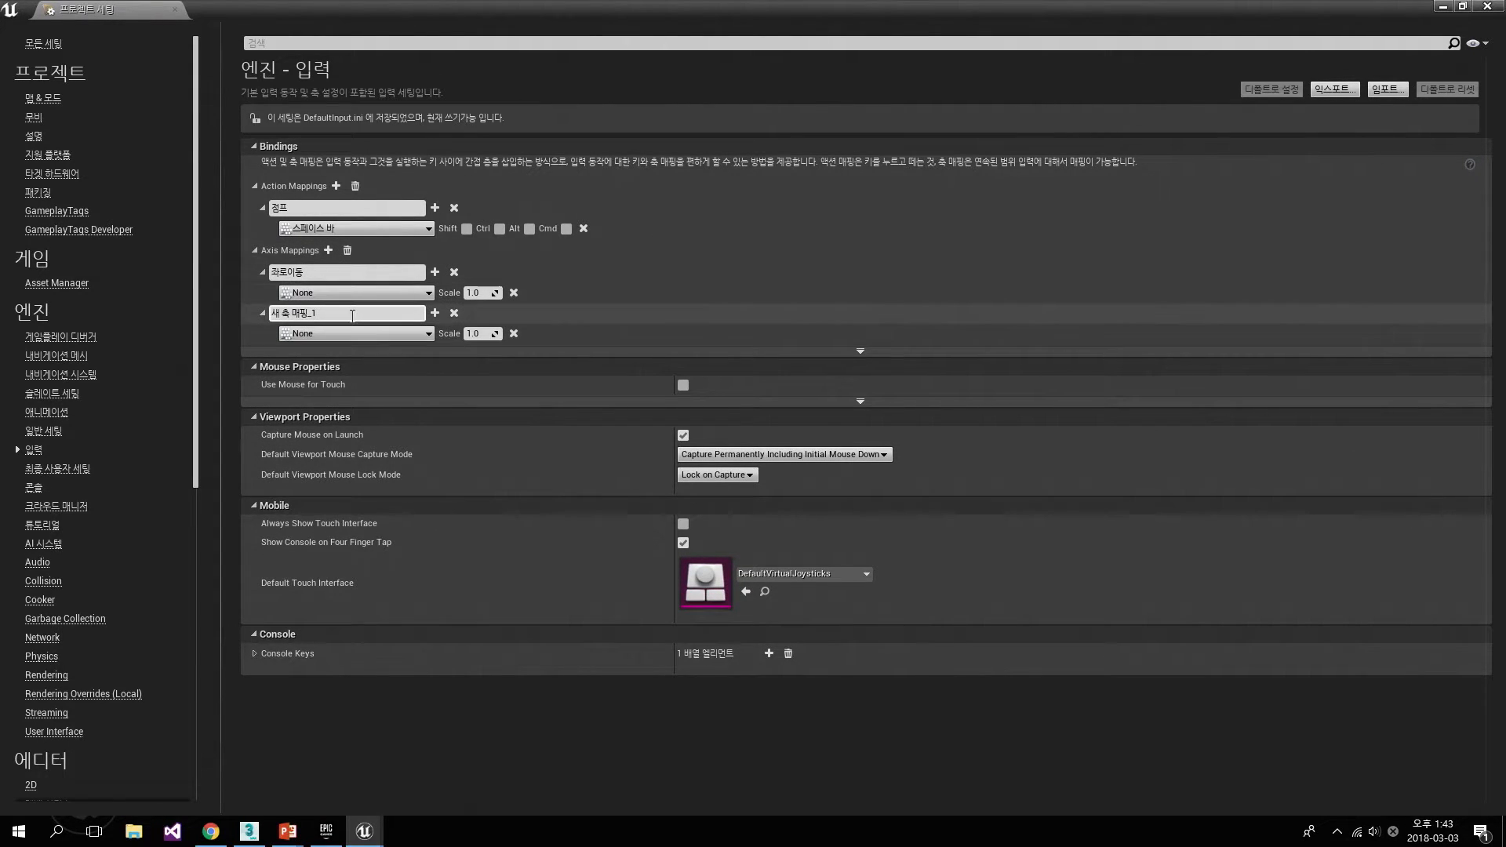
pyautogui.press('BackSpace')
pyautogui.press('BackSpace')
pyautogui.press('BackSpace')
pyautogui.press('BackSpace')
pyautogui.write('우측이')
pyautogui.press('BackSpace')
pyautogui.press('BackSpace')
pyautogui.press('Return')
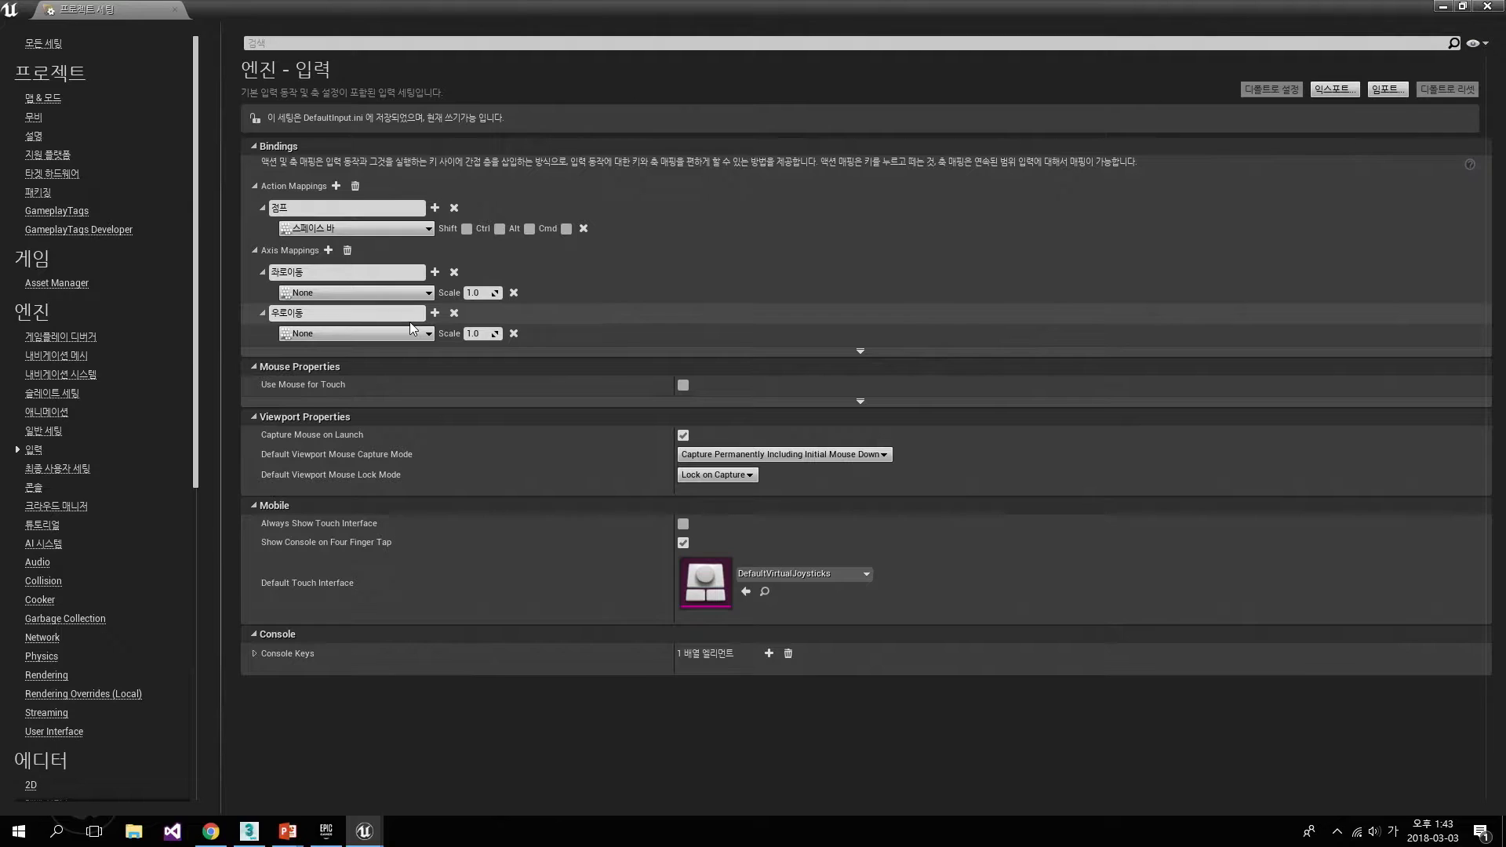
# - Assign the keyboard key A to the 좌로이동 axis mapping
pyautogui.click(428, 293)
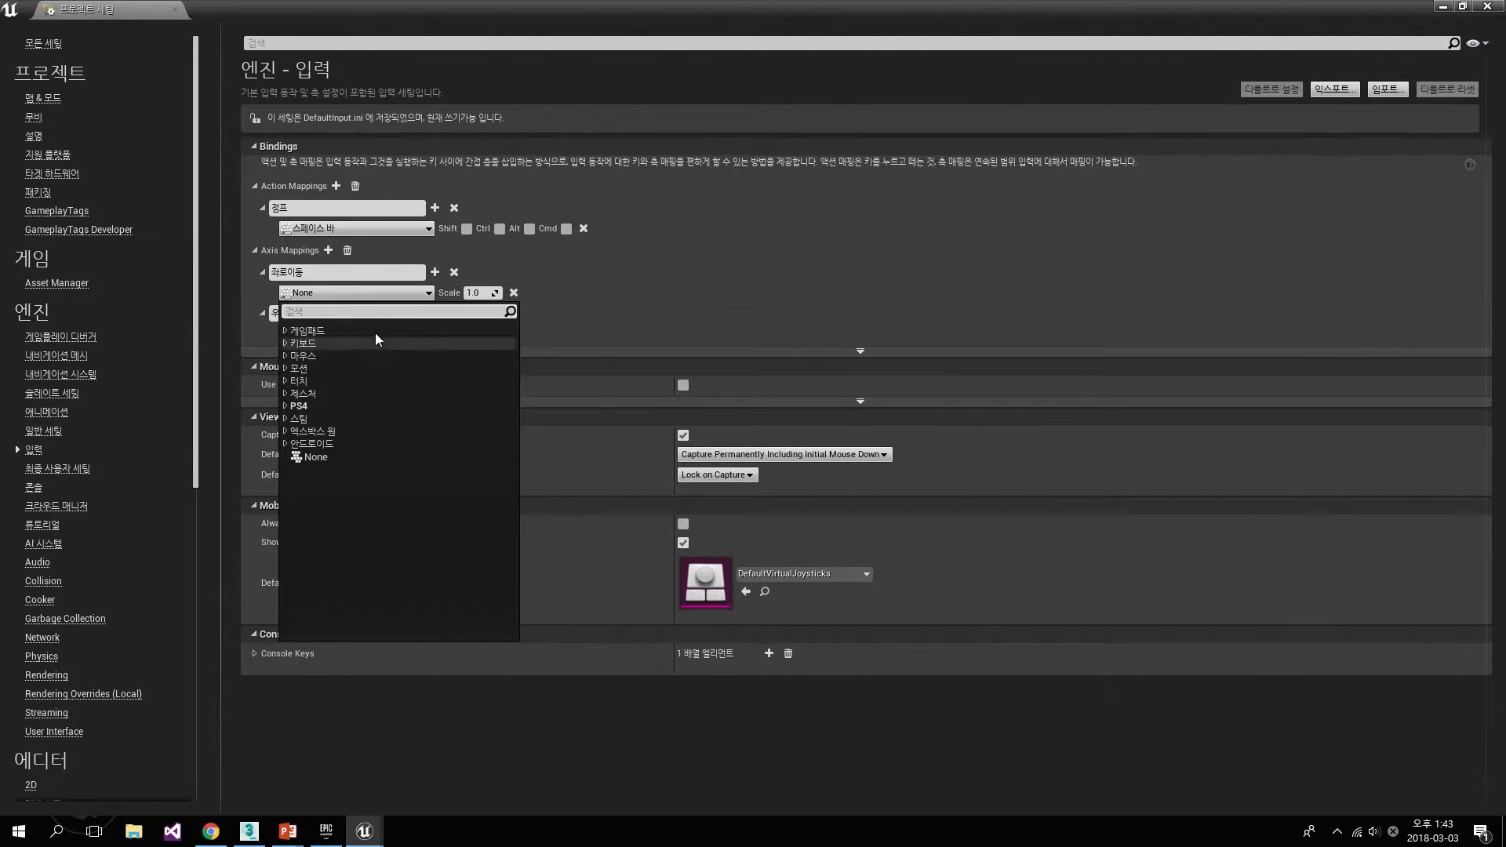
pyautogui.click(294, 345)
pyautogui.click(320, 313)
pyautogui.write('ㅁ')
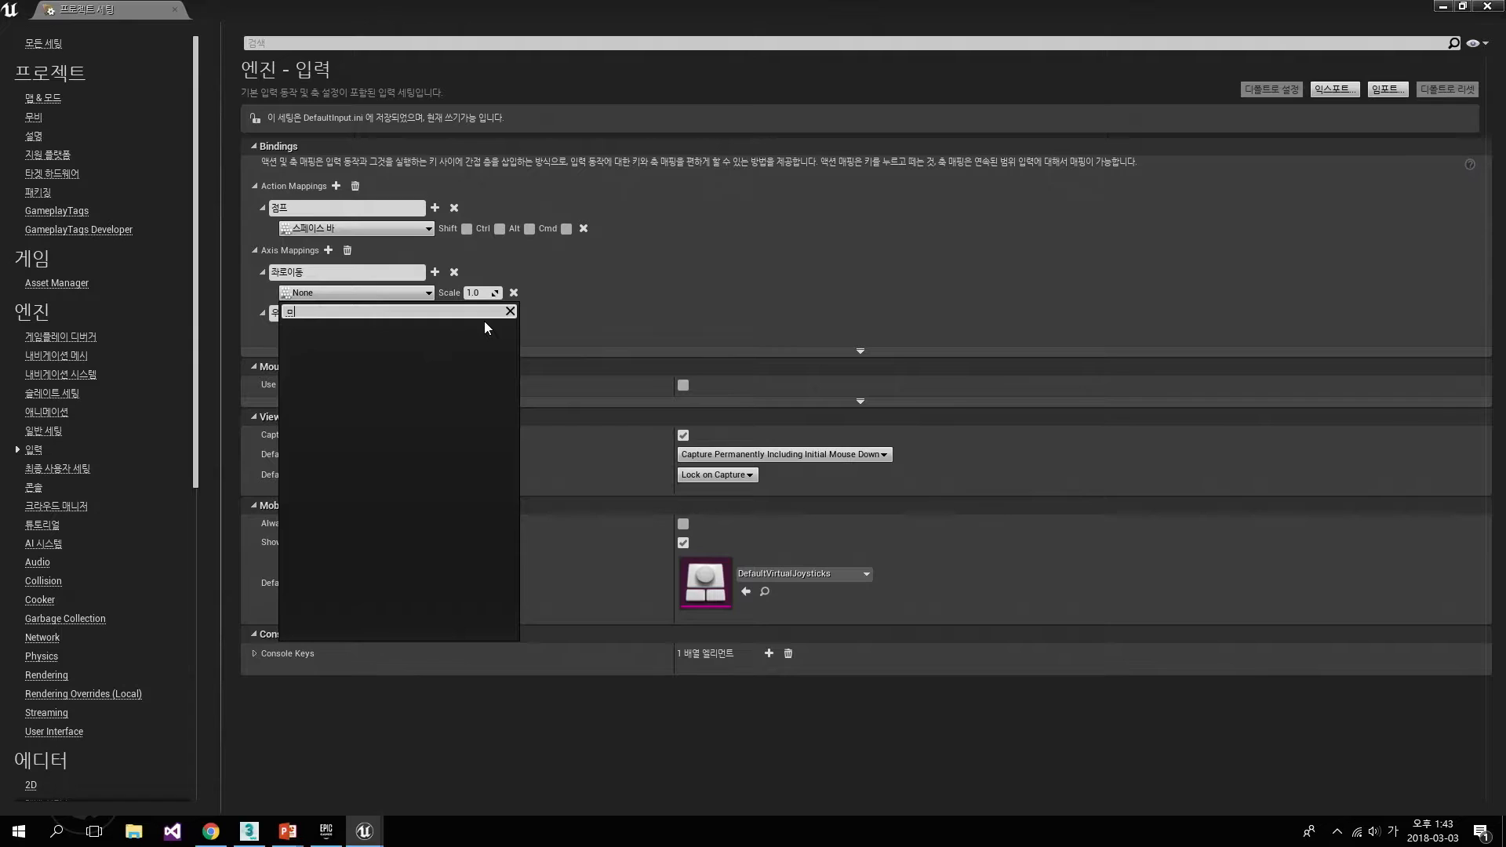
pyautogui.press('BackSpace')
pyautogui.press('Hangul')
pyautogui.write('A')
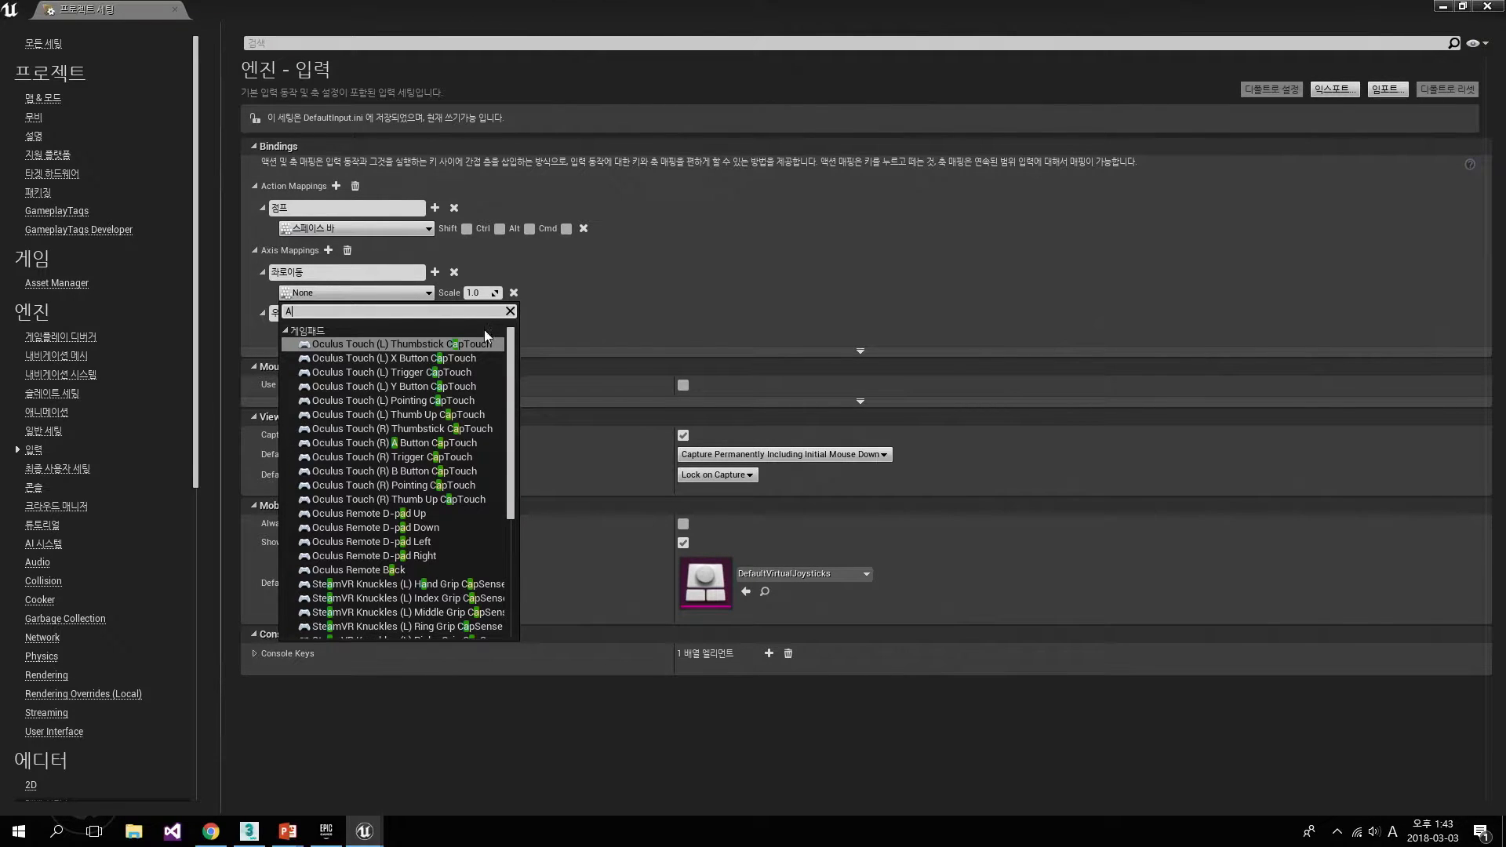
pyautogui.scroll(-5, 471, 360)
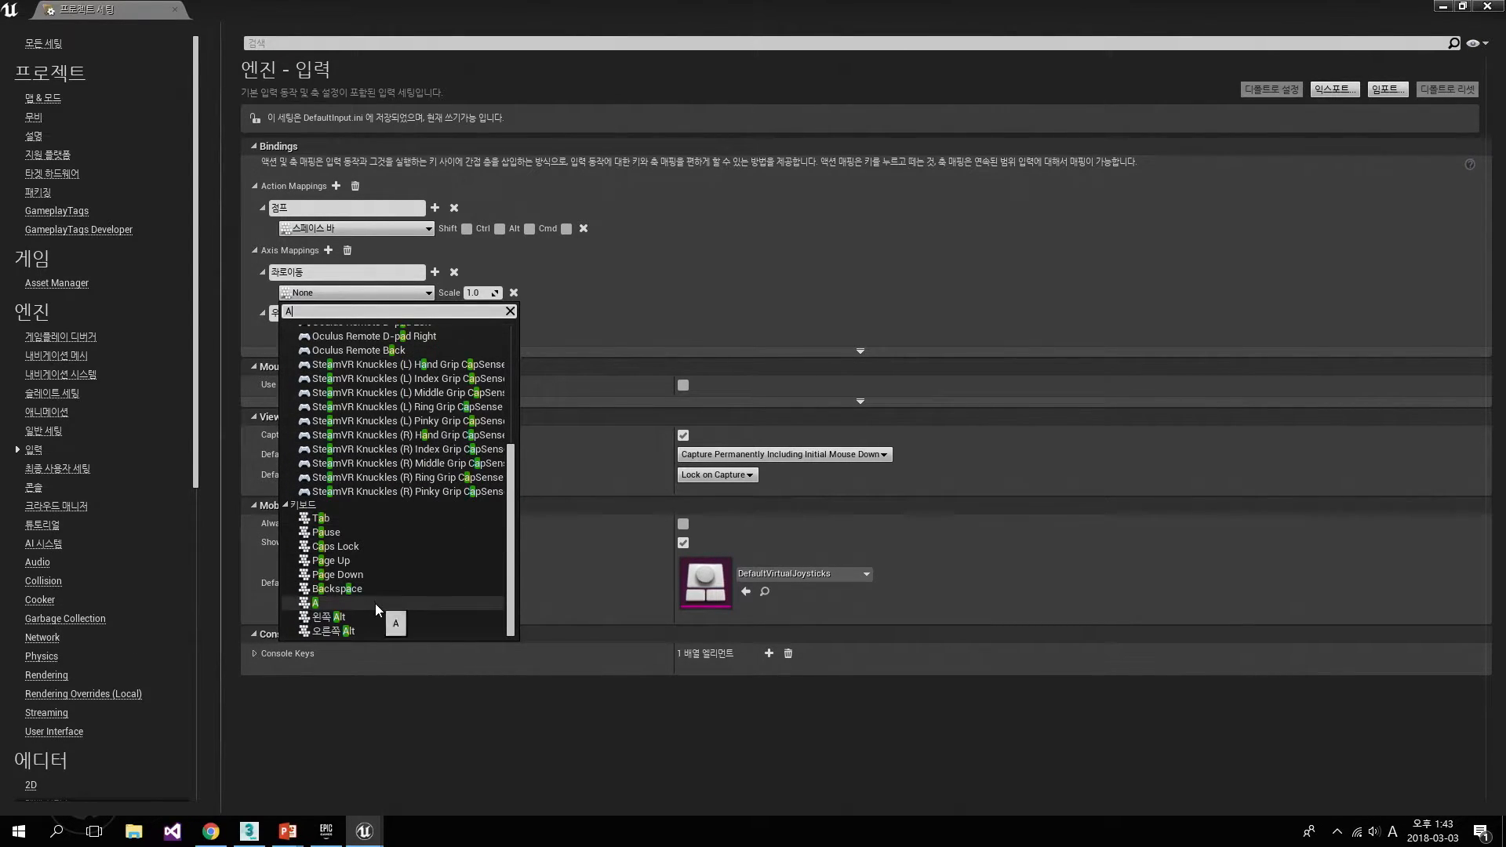
pyautogui.click(324, 602)
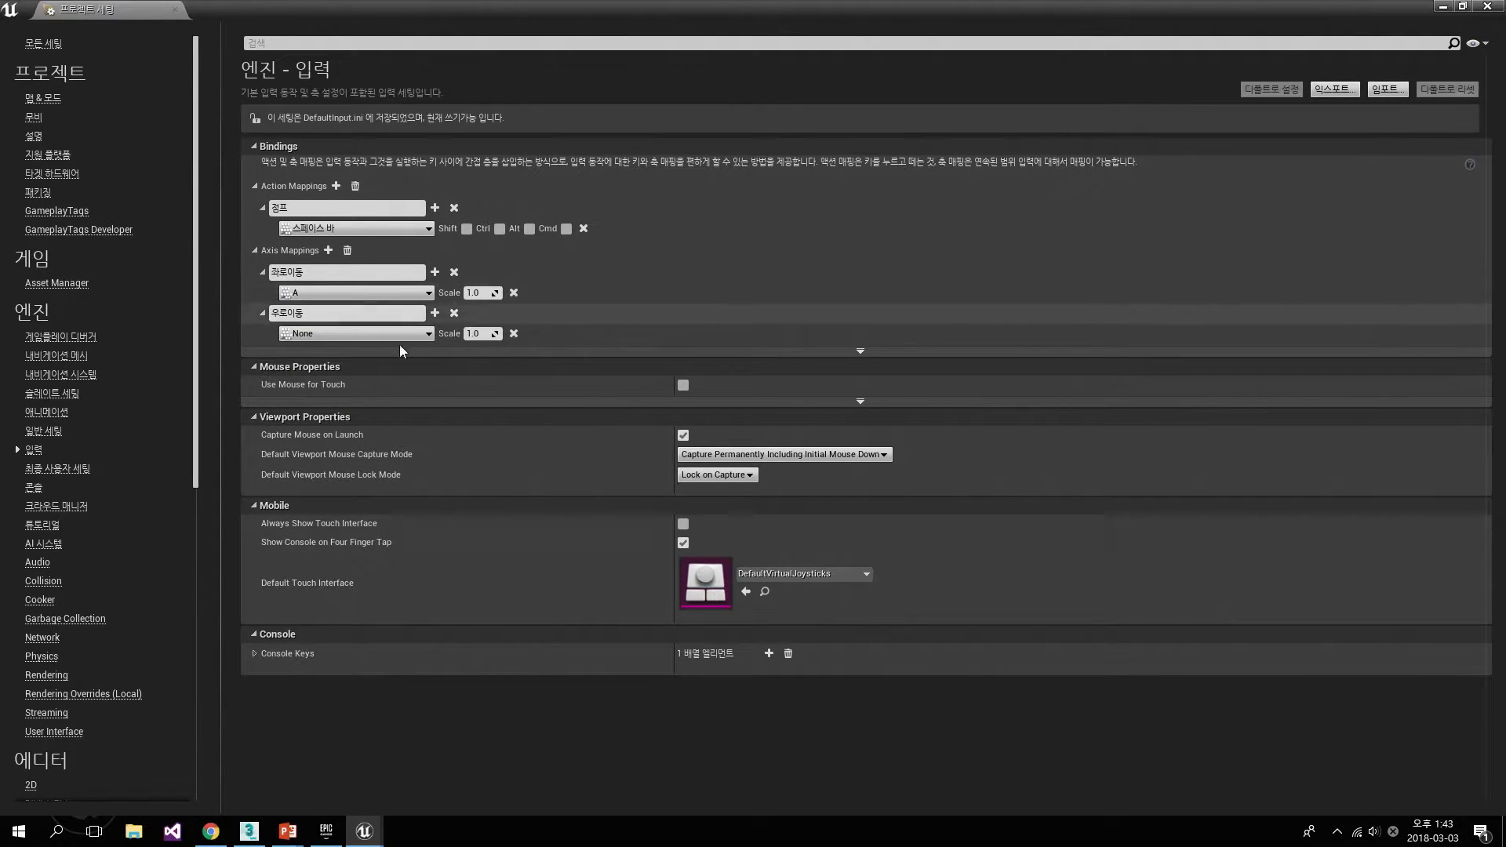
# - Assign the keyboard key D to the 우로이동 axis mapping and close the project settings
pyautogui.click(399, 333)
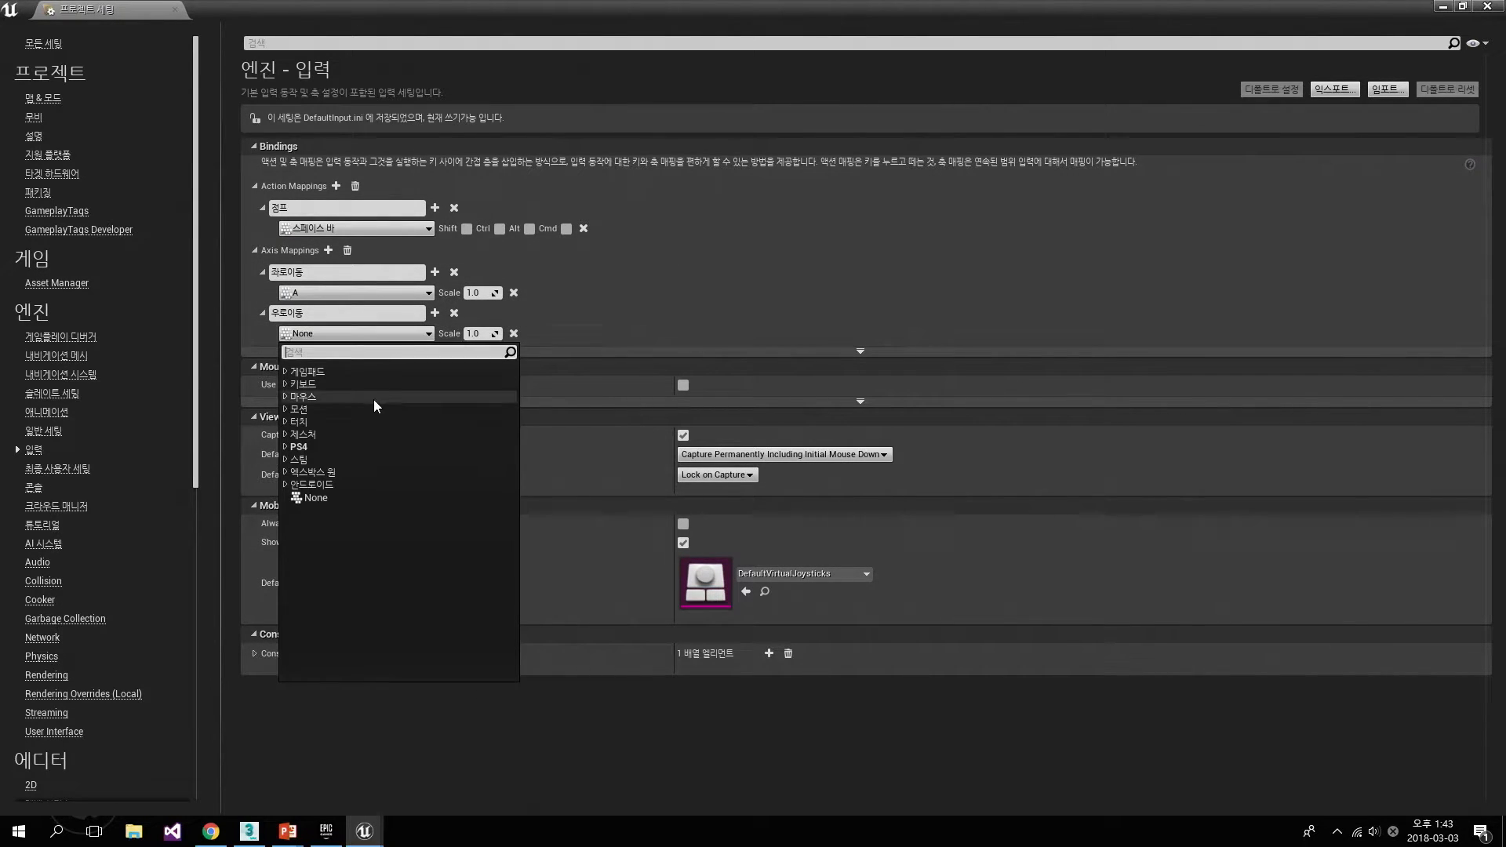
pyautogui.click(287, 383)
pyautogui.write('d')
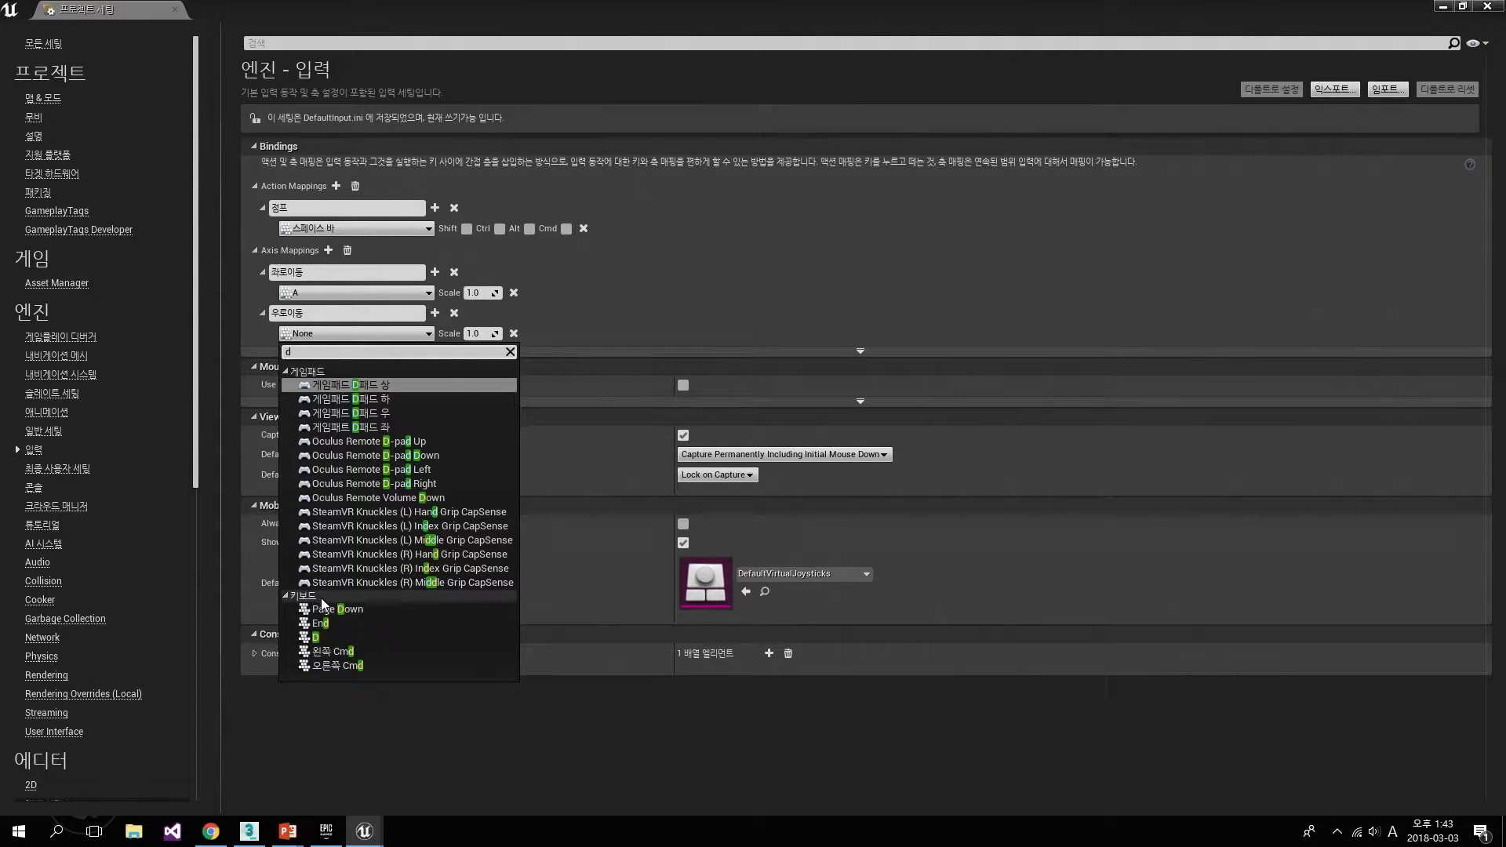
pyautogui.click(320, 637)
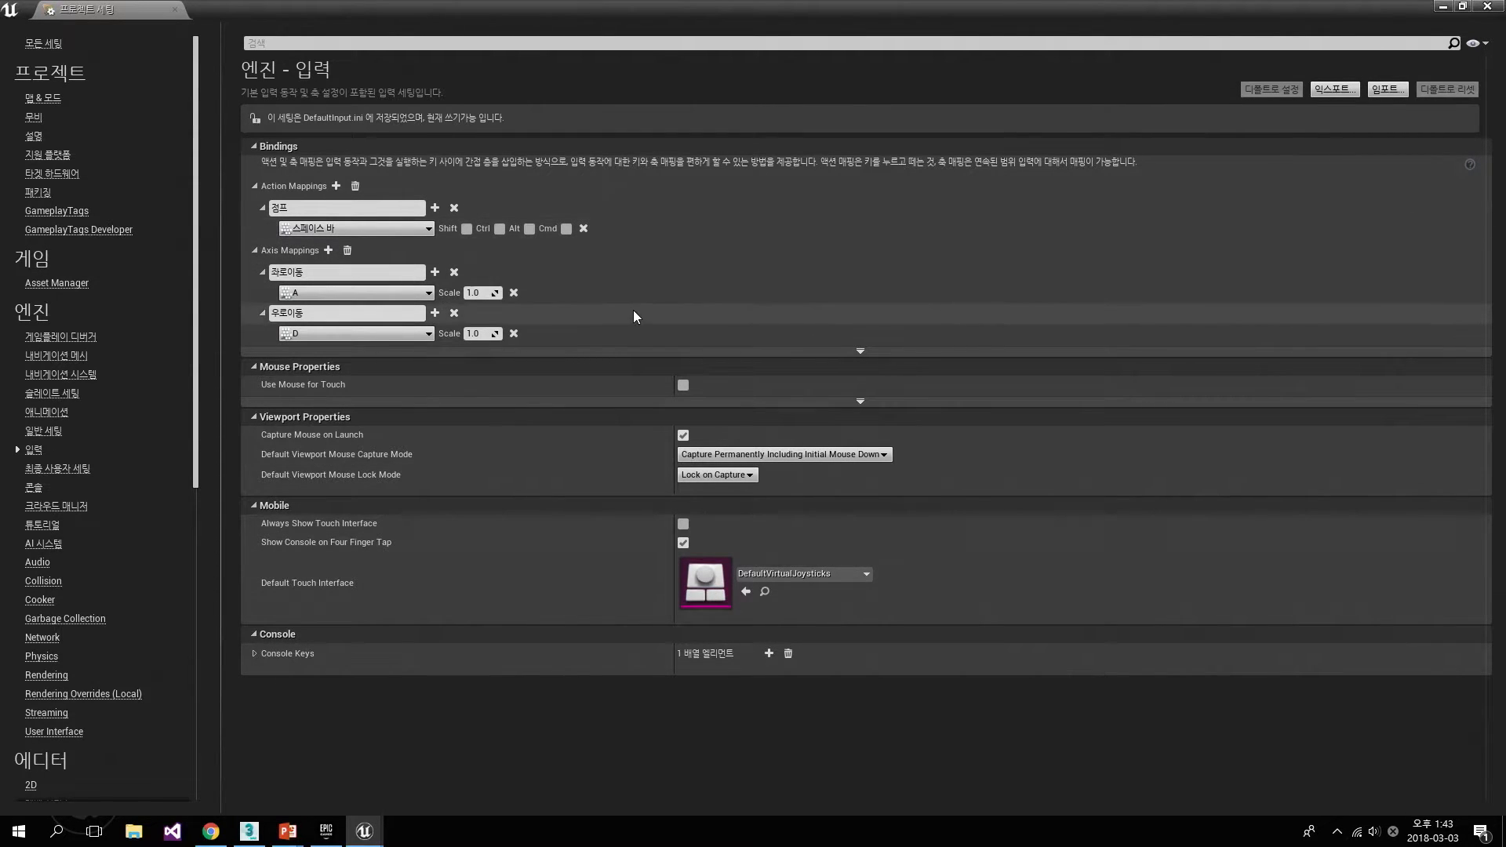
pyautogui.click(176, 8)
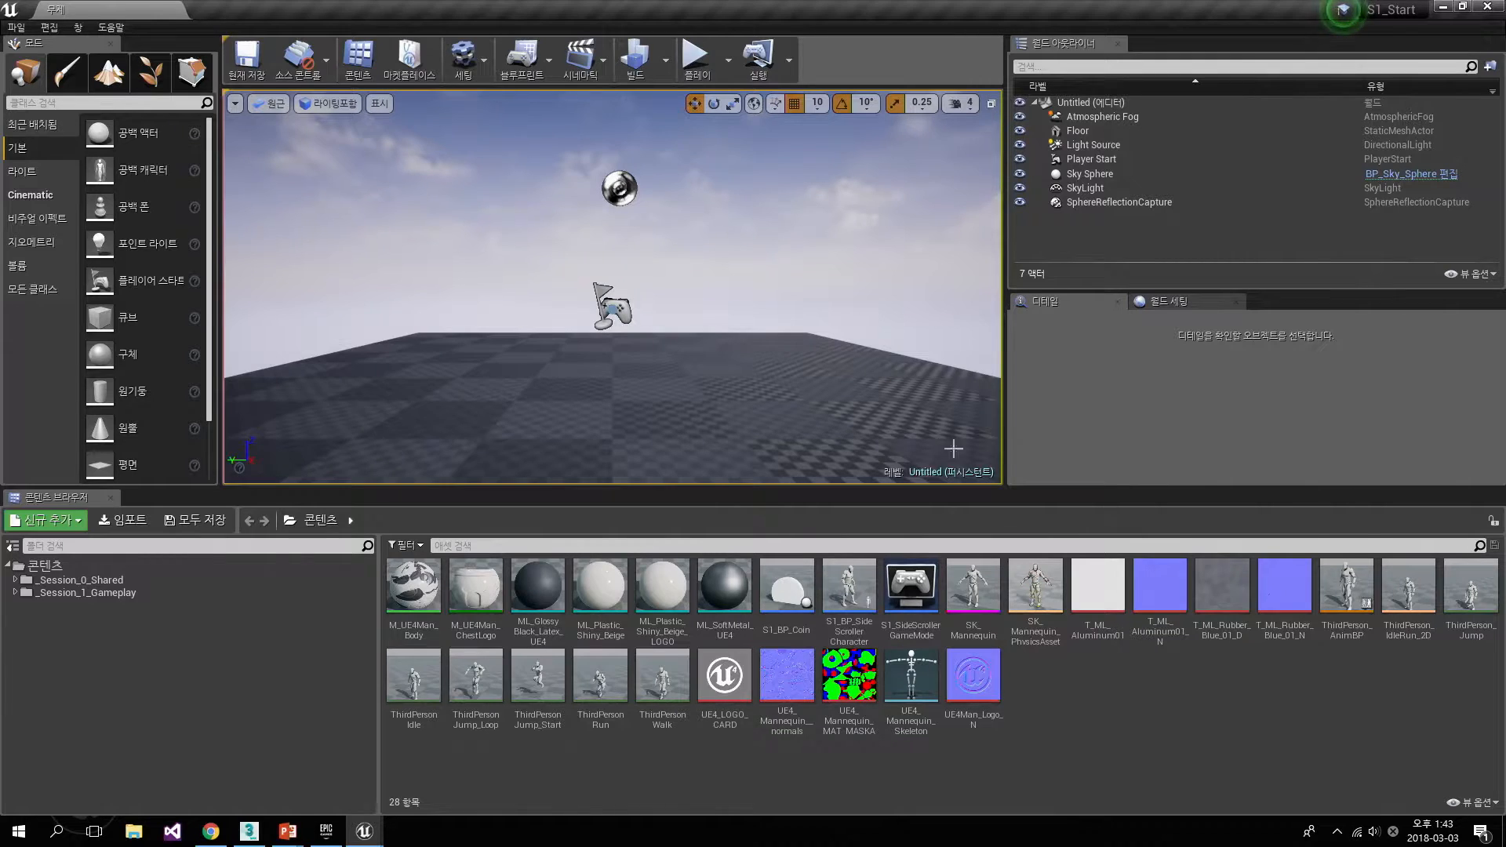
# - Reopen the project settings' input page and expand the action and axis mappings to review the saved bindings
pyautogui.click(48, 27)
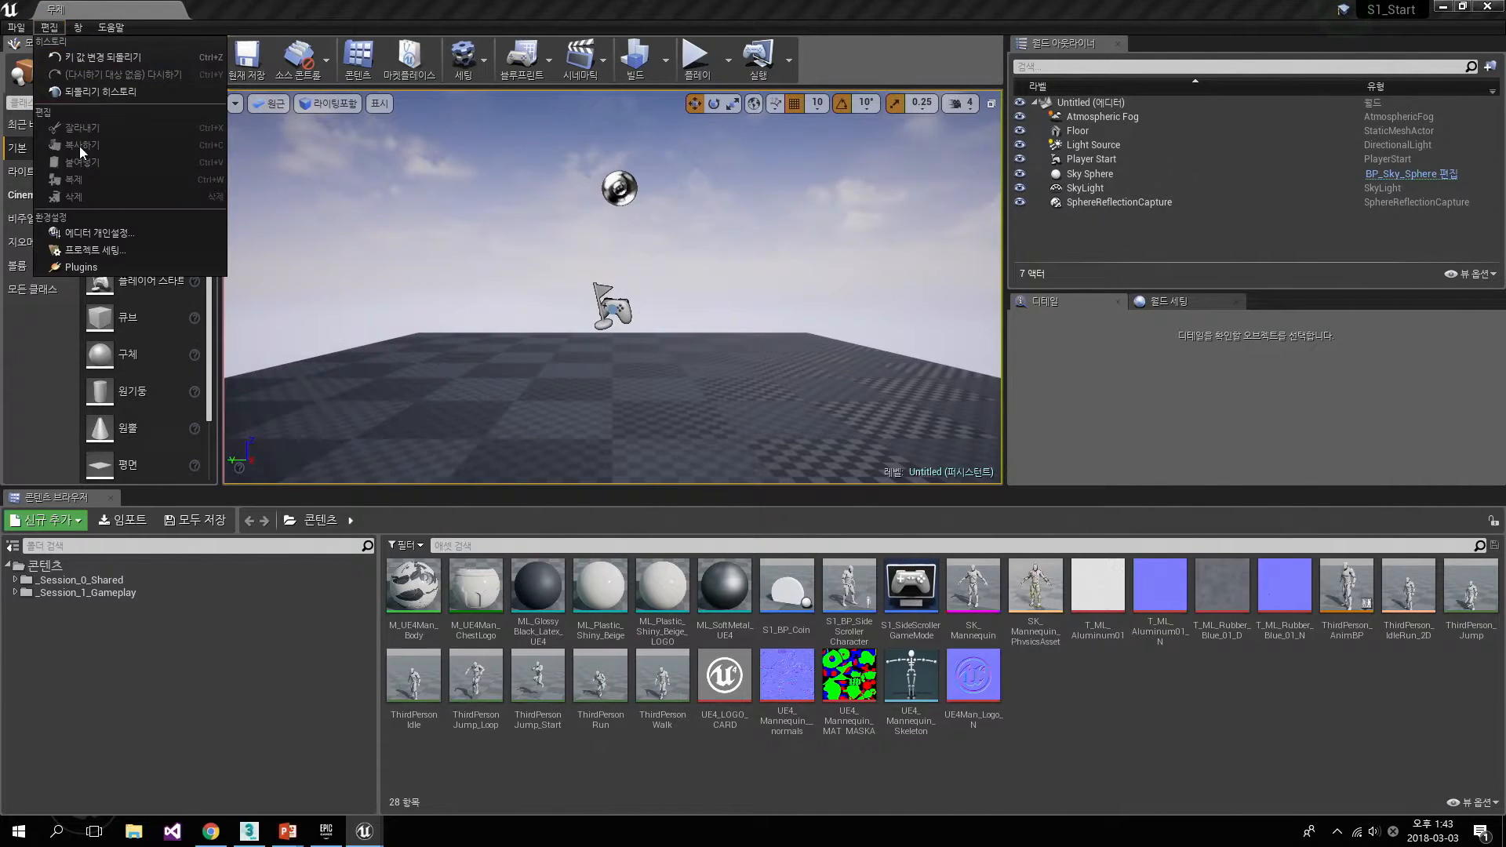
pyautogui.click(90, 251)
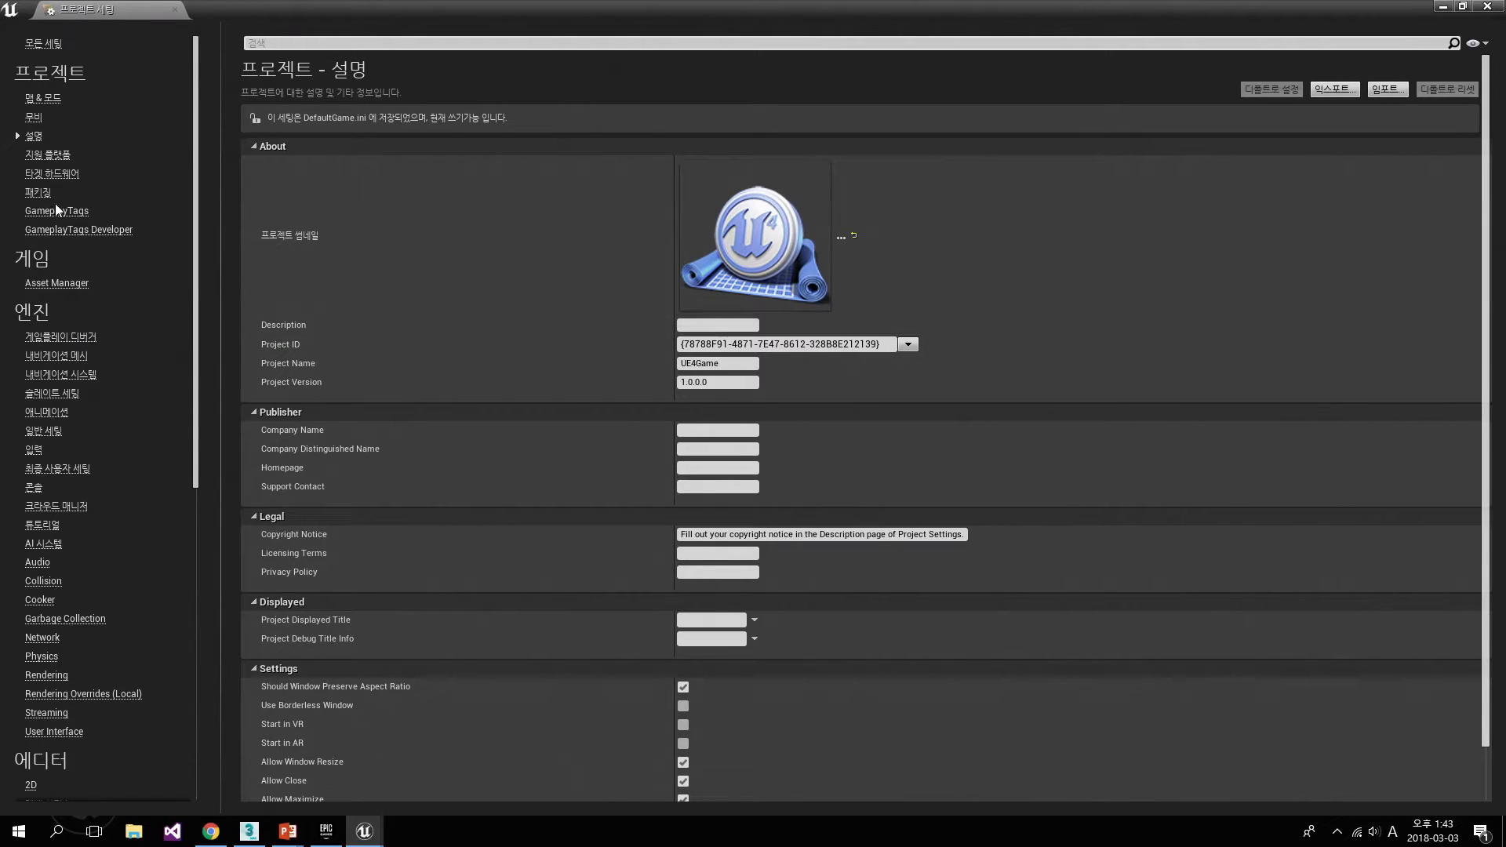
pyautogui.click(33, 449)
pyautogui.click(254, 186)
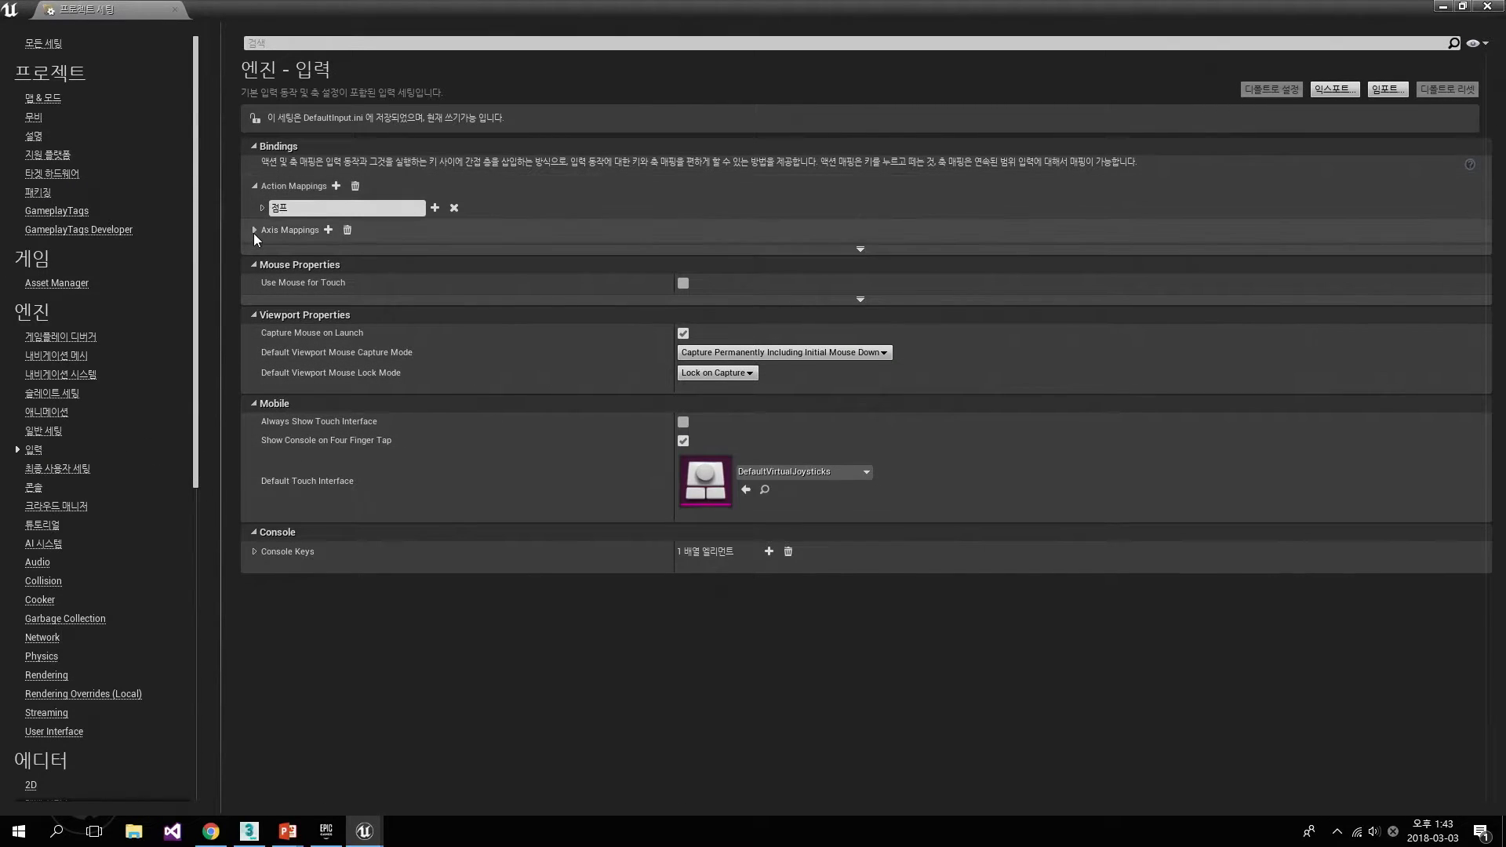
pyautogui.click(255, 229)
pyautogui.click(262, 207)
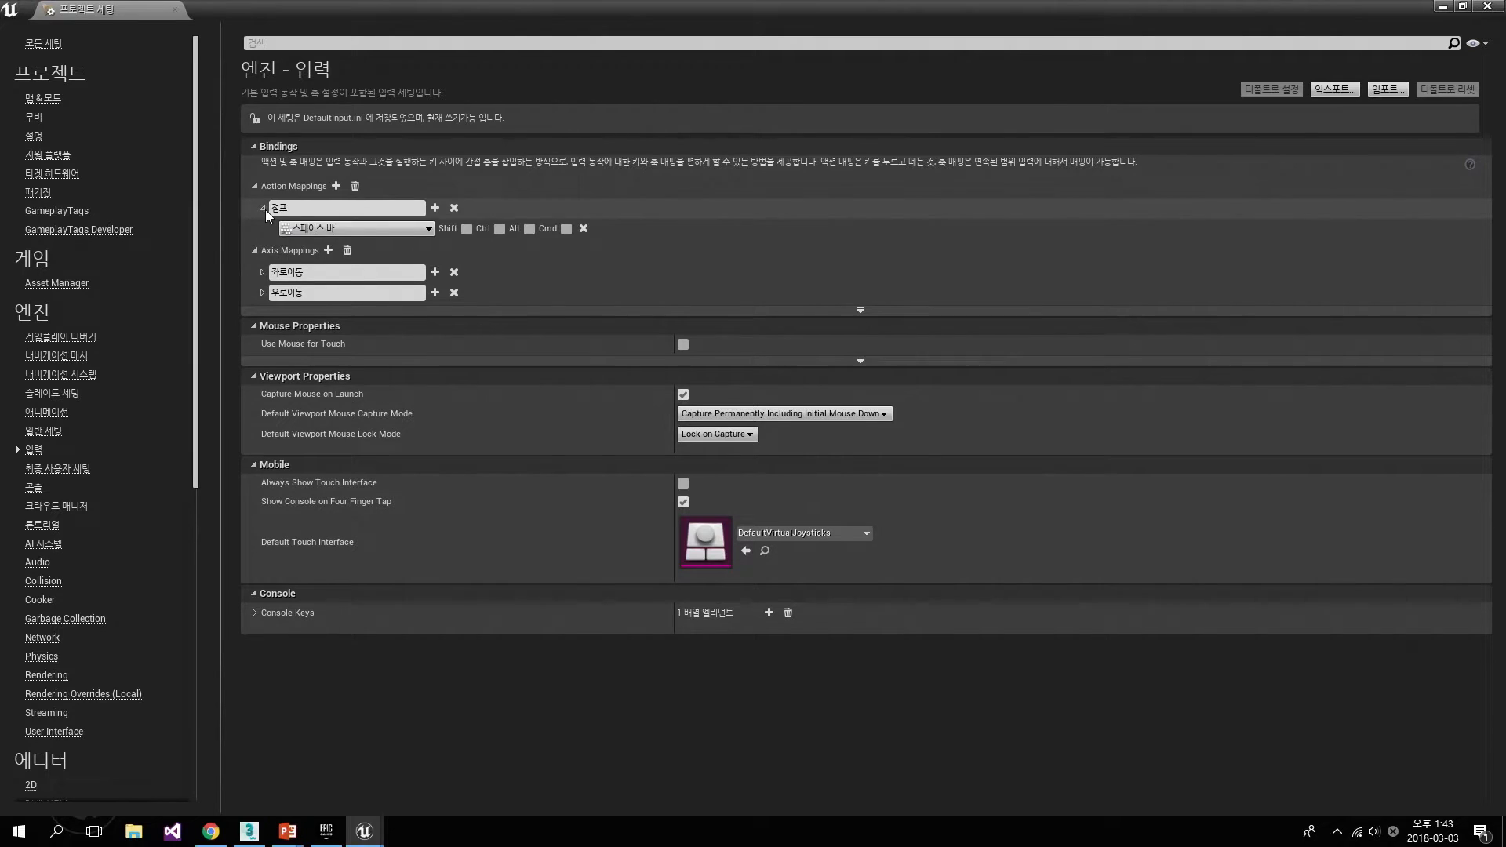
# - Add a second key slot to 점프 and browse the gamepad, motion, touch and PS4 key categories, leaving the slot at None
pyautogui.click(433, 209)
pyautogui.click(401, 250)
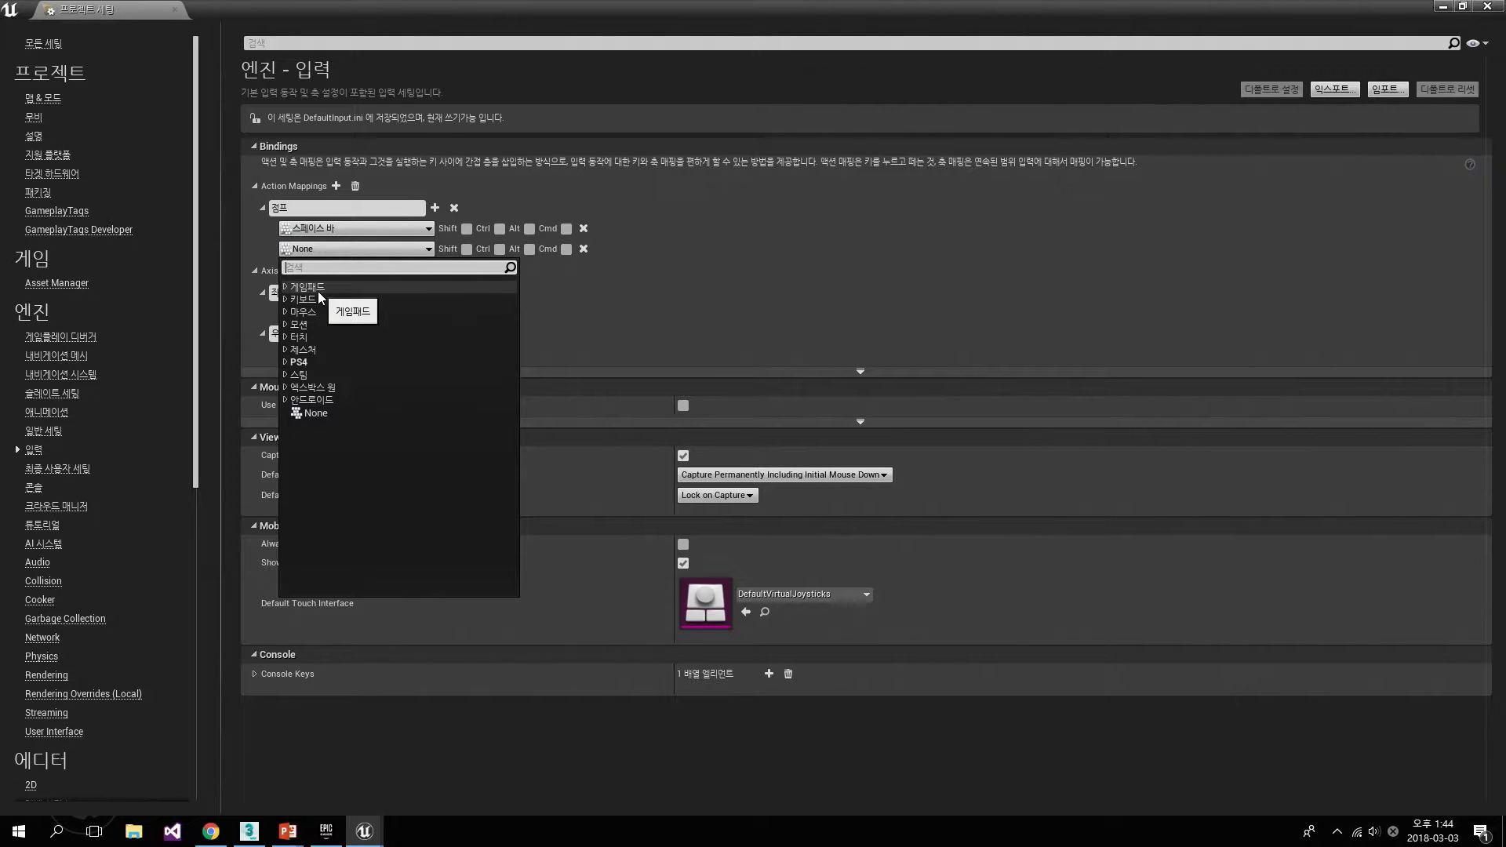
pyautogui.click(287, 290)
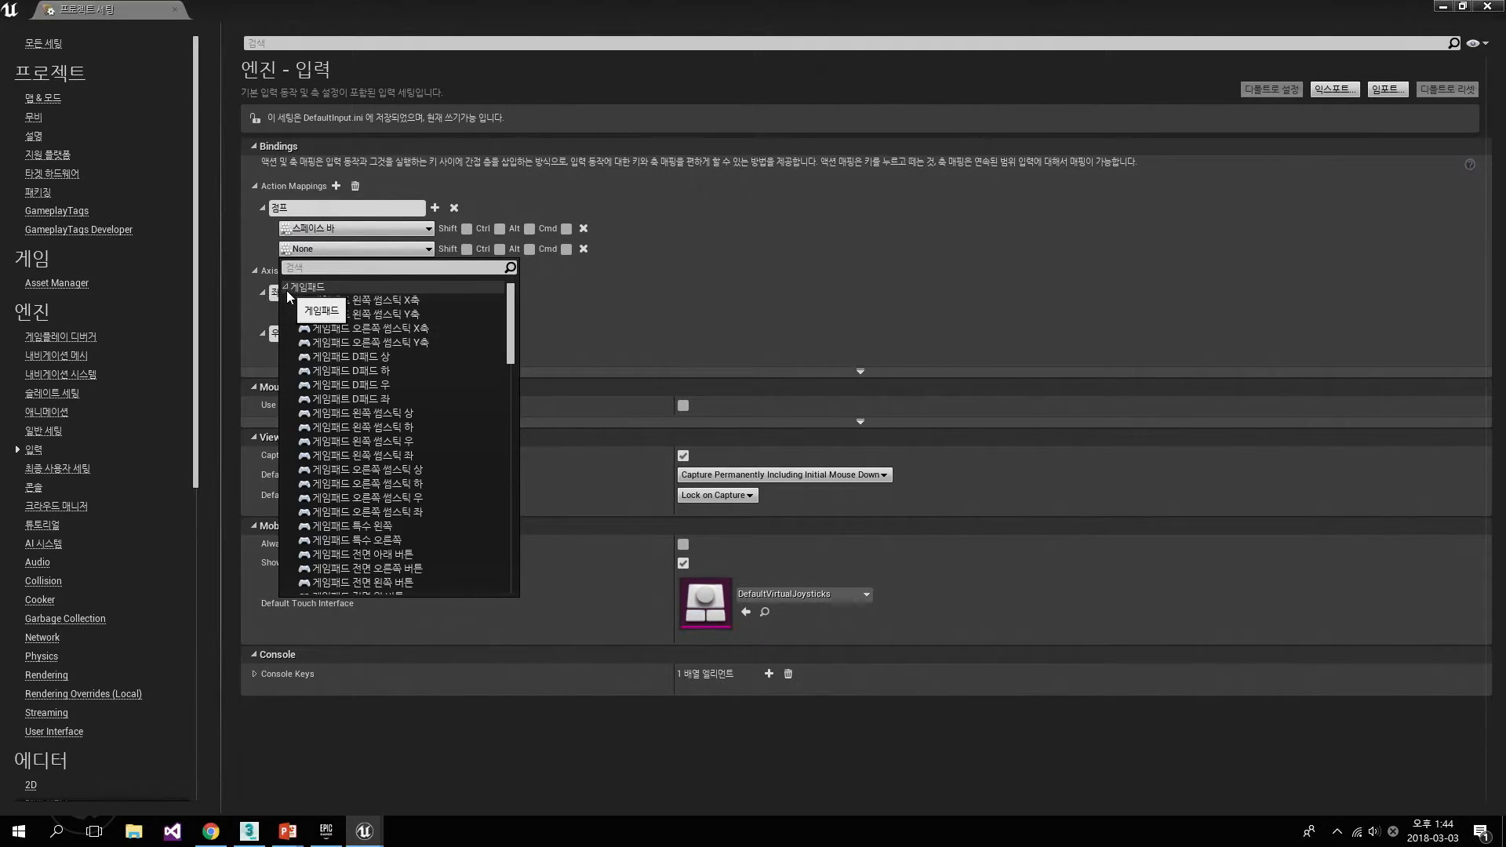
pyautogui.click(286, 289)
pyautogui.click(286, 325)
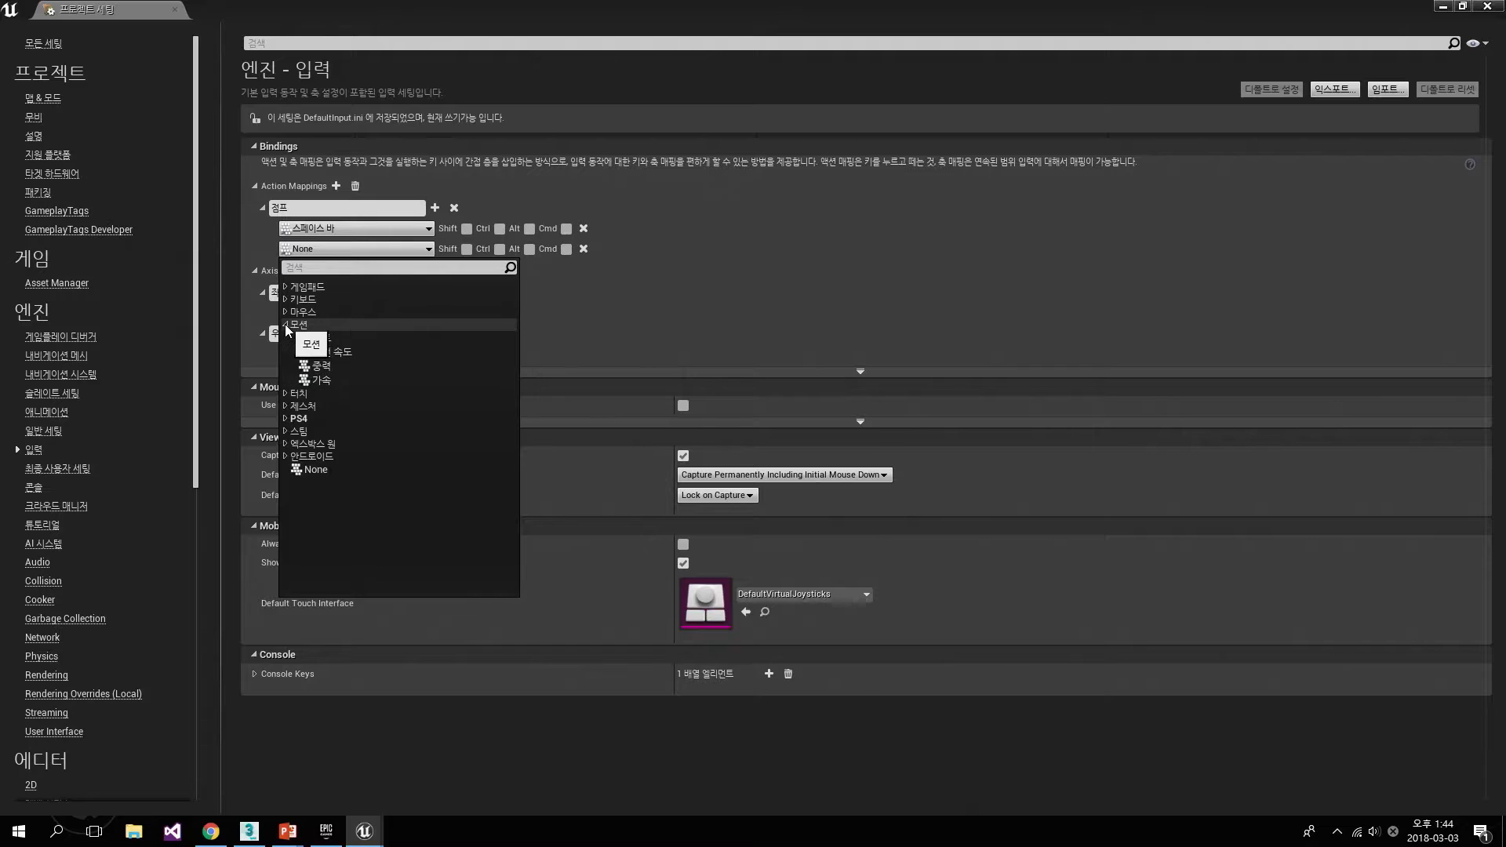
pyautogui.click(287, 324)
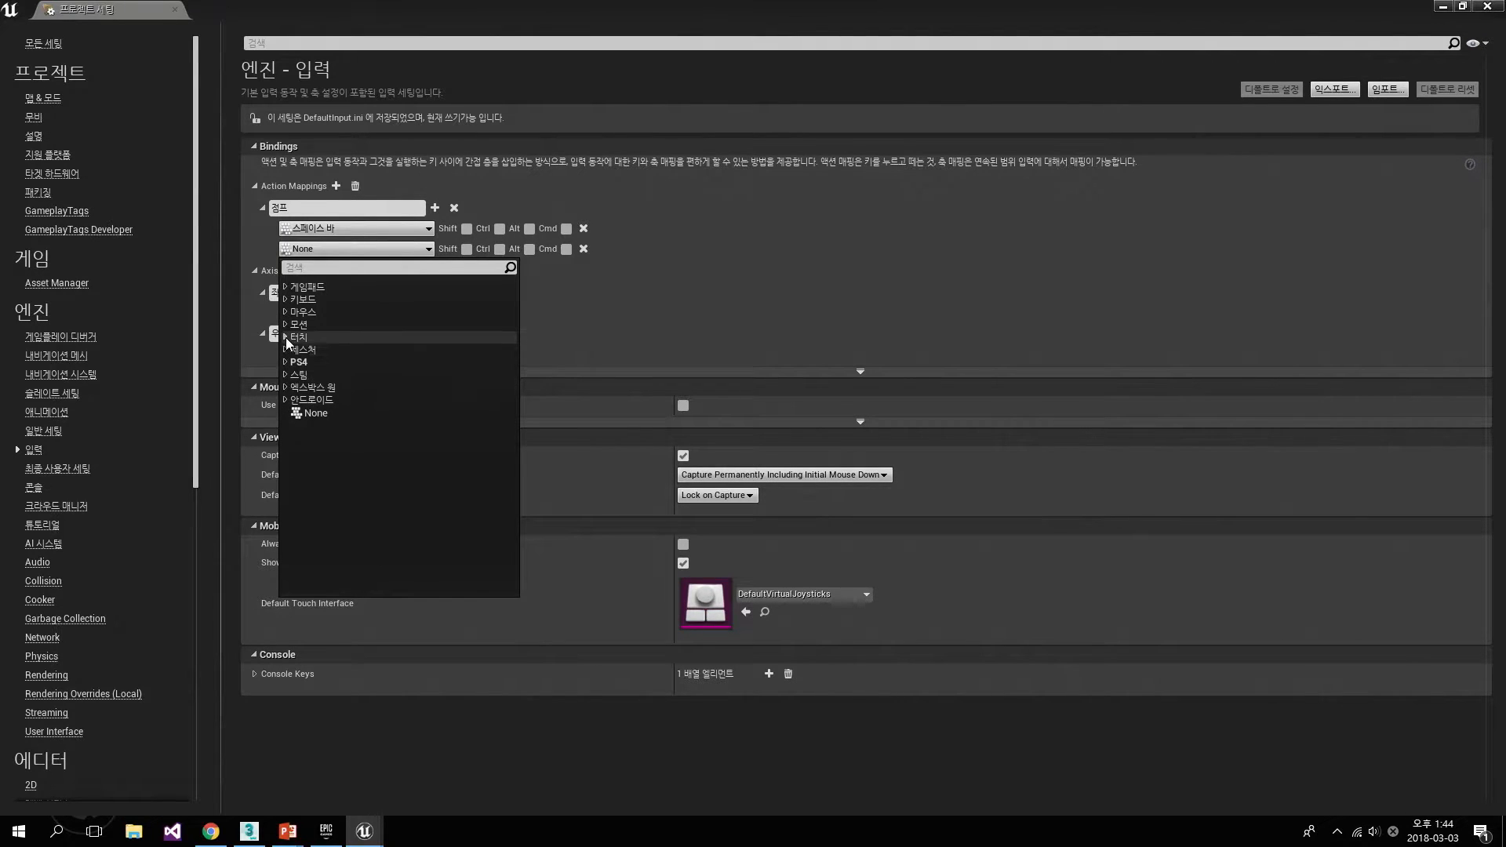
pyautogui.click(286, 337)
pyautogui.click(286, 337)
pyautogui.click(286, 362)
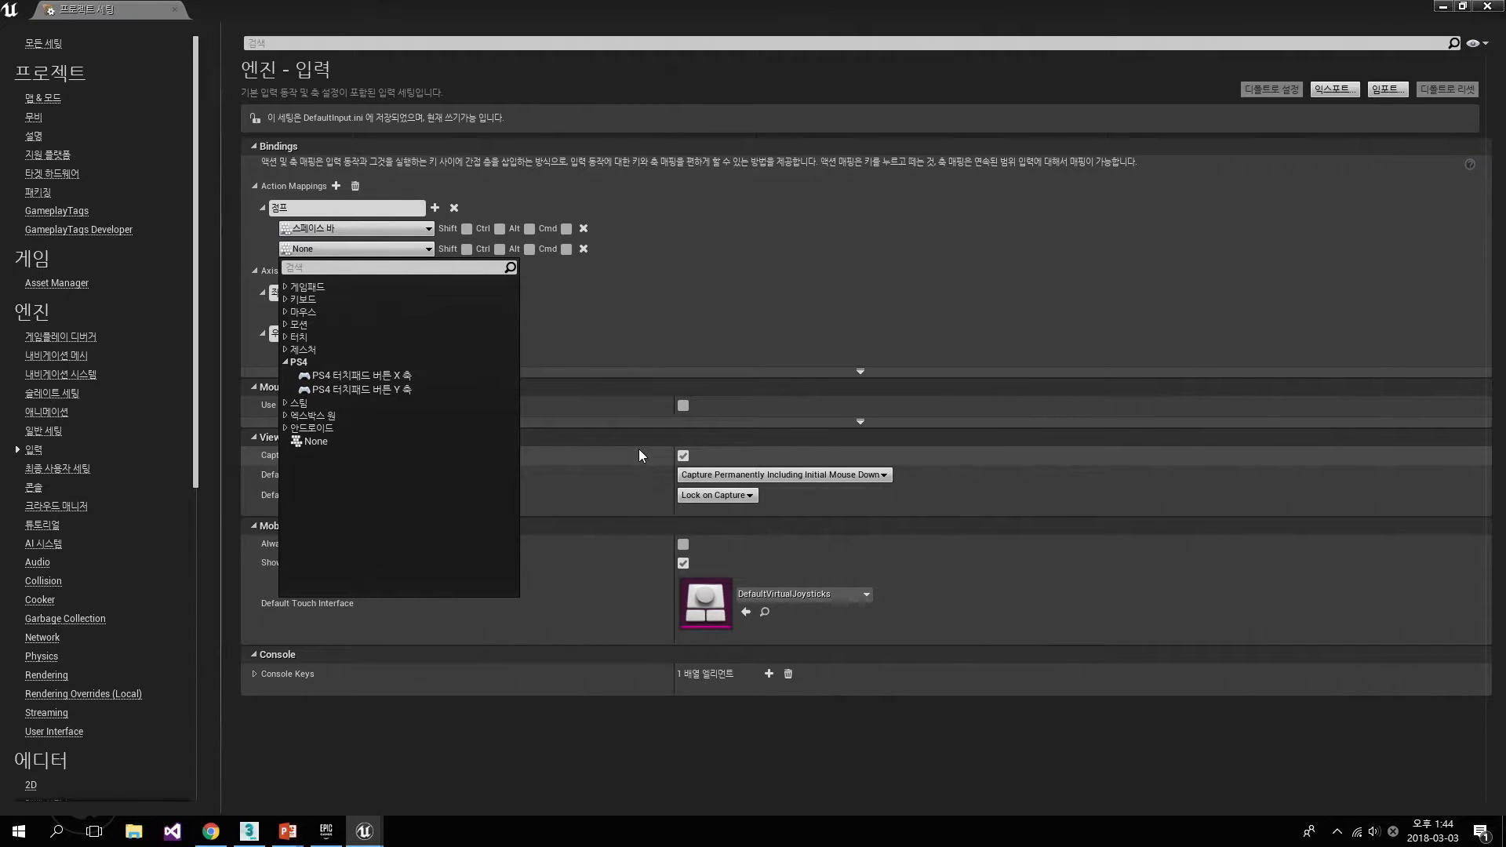
pyautogui.click(822, 238)
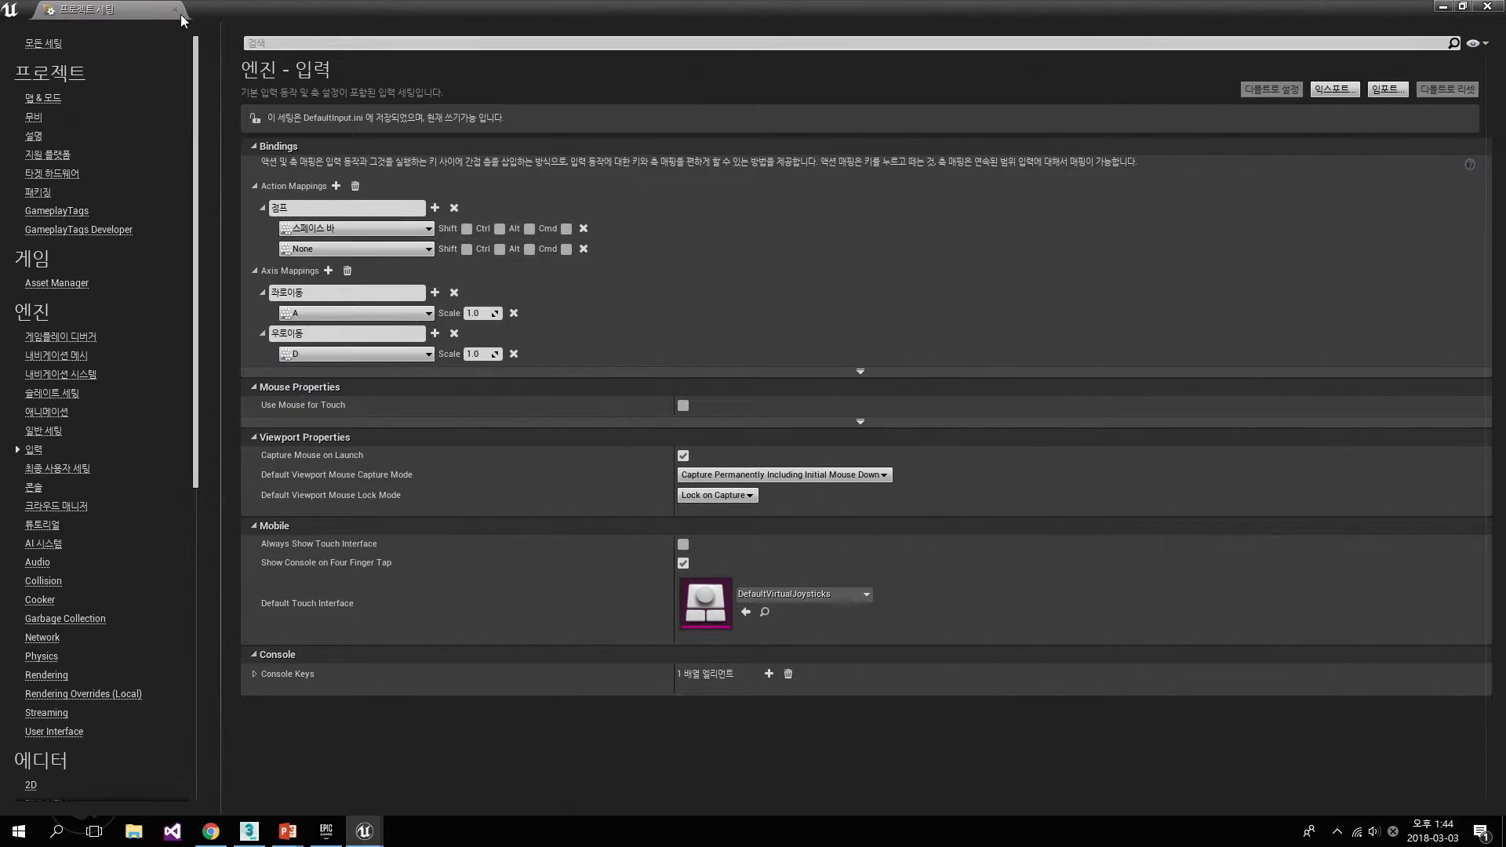
# - Close the project settings and switch to the PowerPoint presentation
pyautogui.click(175, 10)
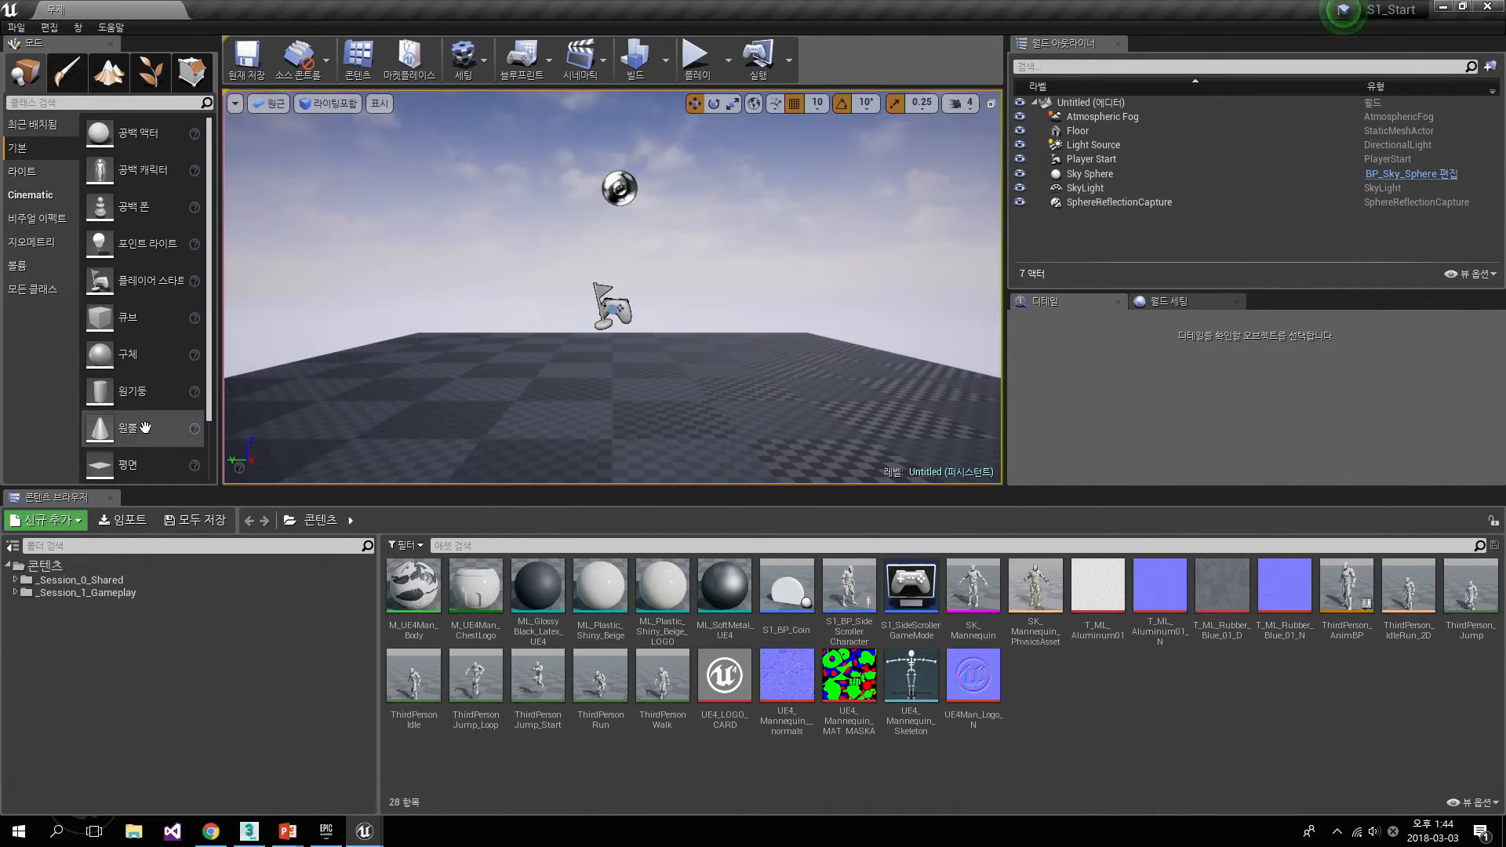
pyautogui.click(287, 832)
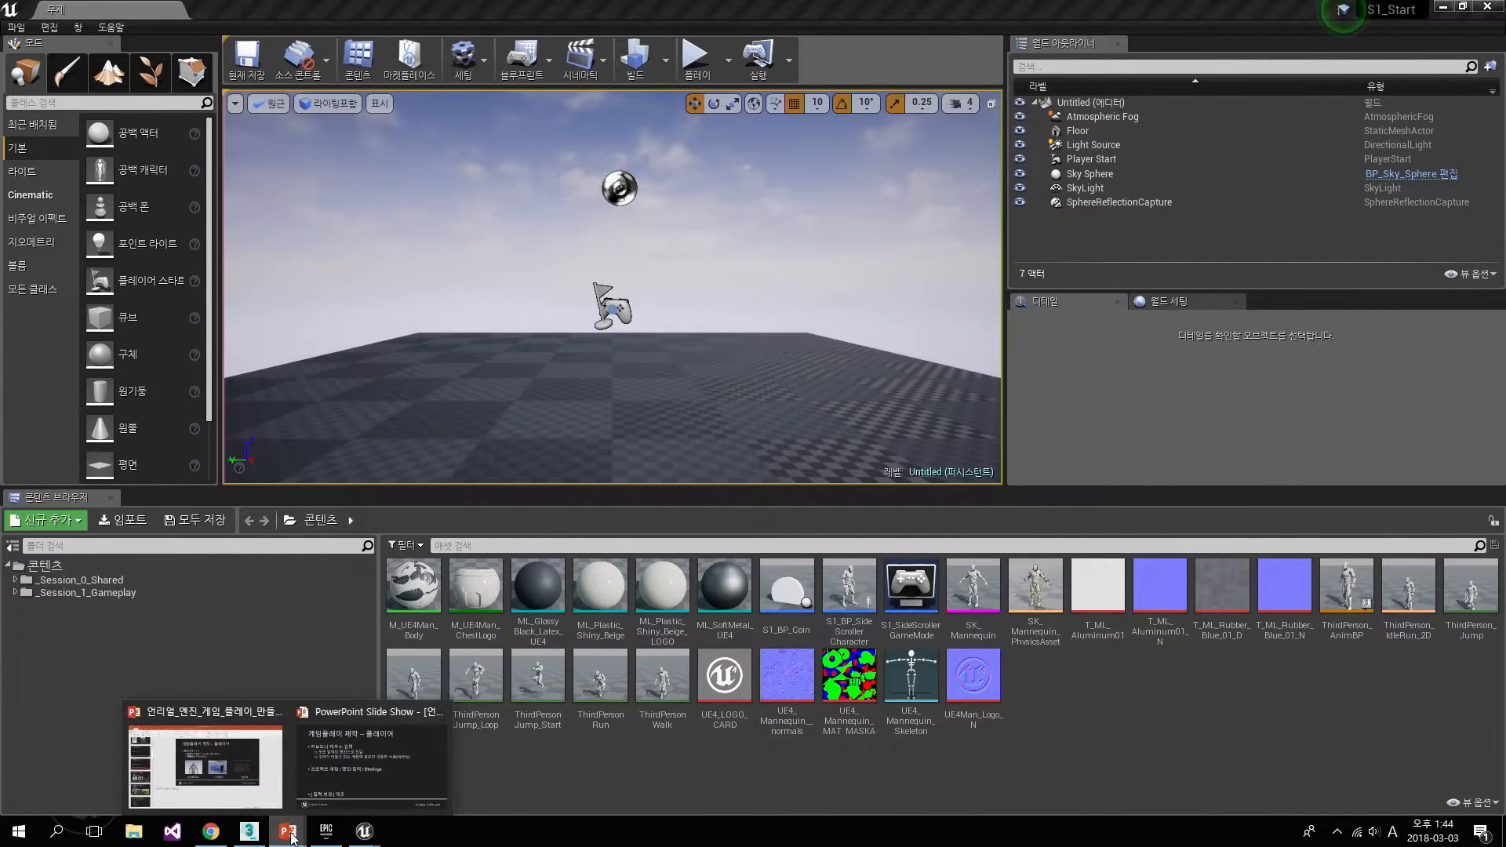
pyautogui.click(250, 780)
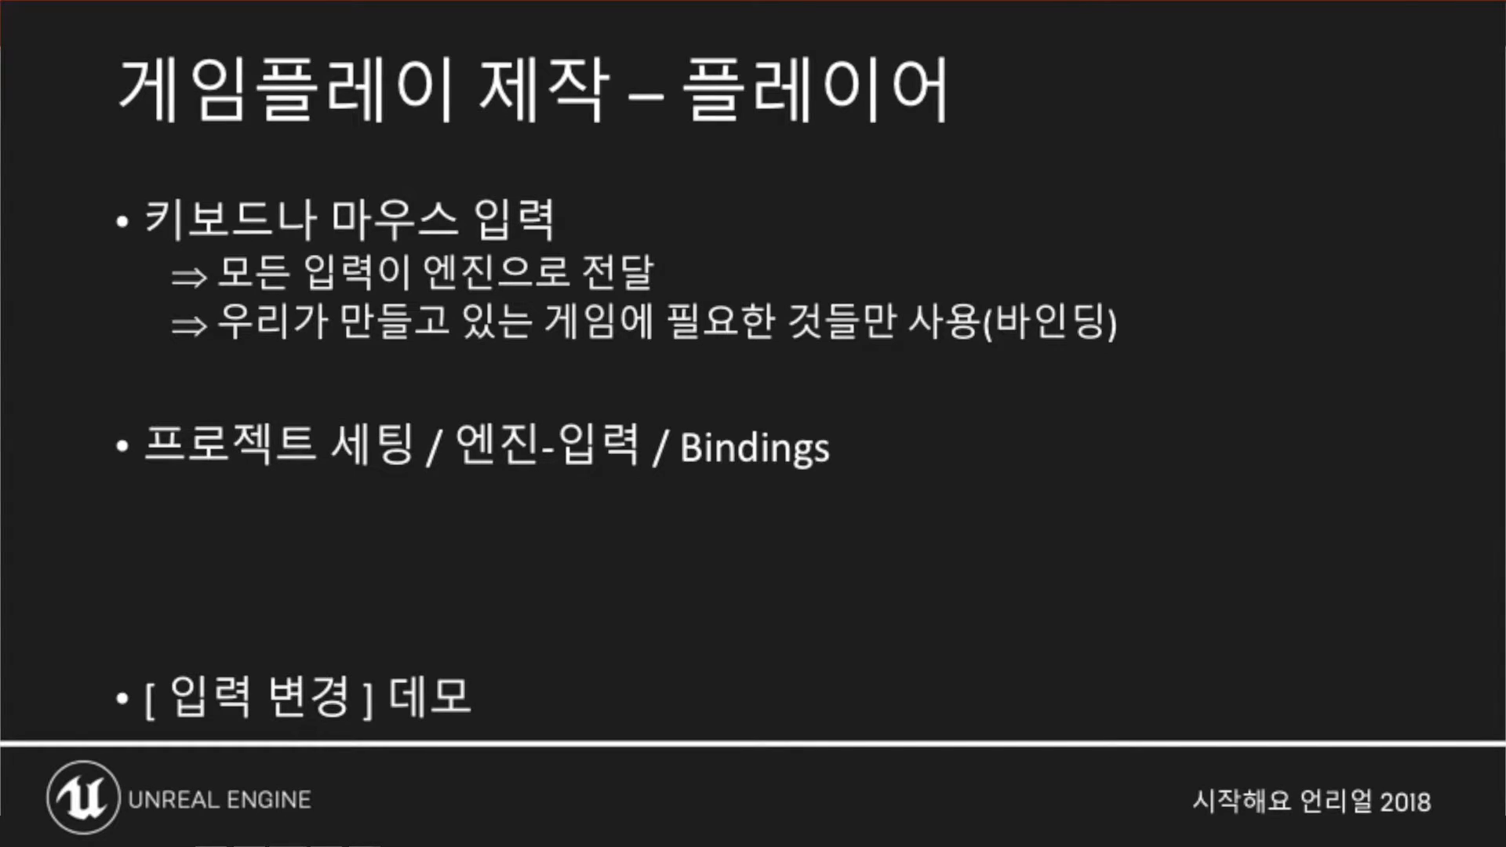
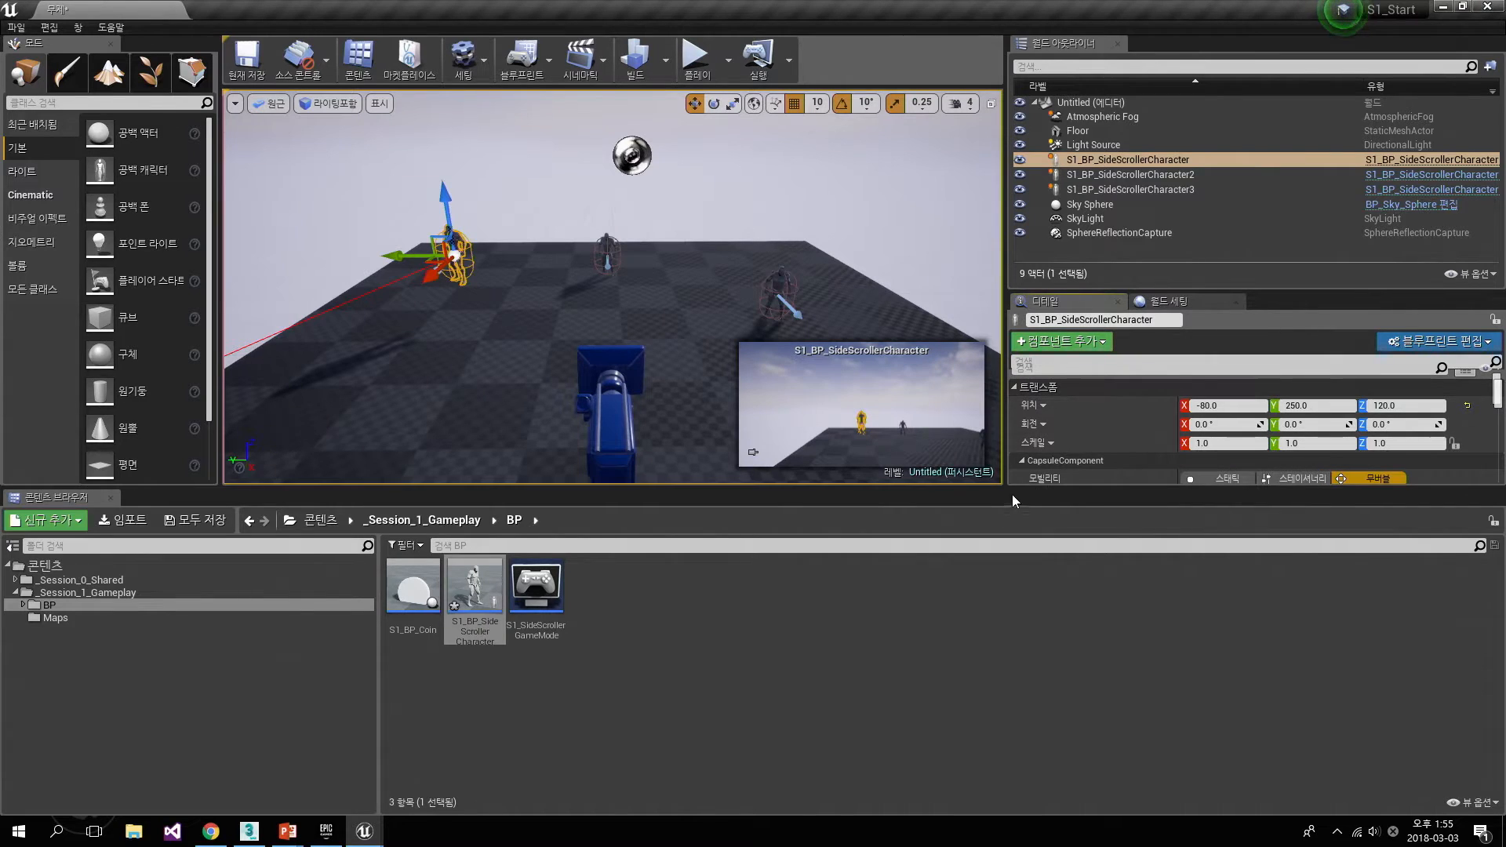
# - Dock the content browser beneath the viewport only, then make the viewport and the details area taller
pyautogui.moveTo(44, 498); pyautogui.dragTo(422, 713)
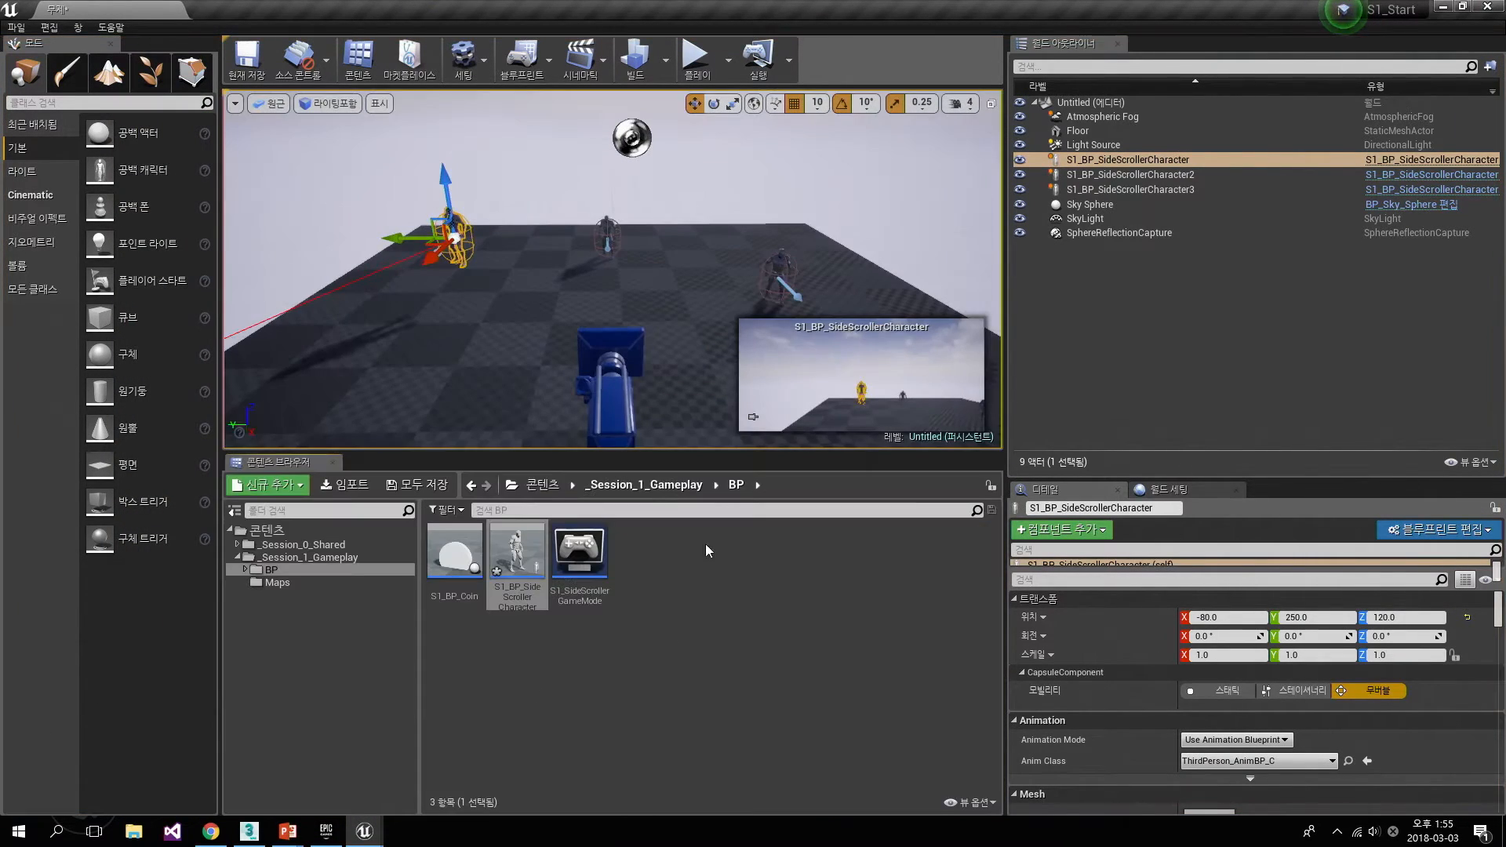
pyautogui.moveTo(629, 444); pyautogui.dragTo(629, 612)
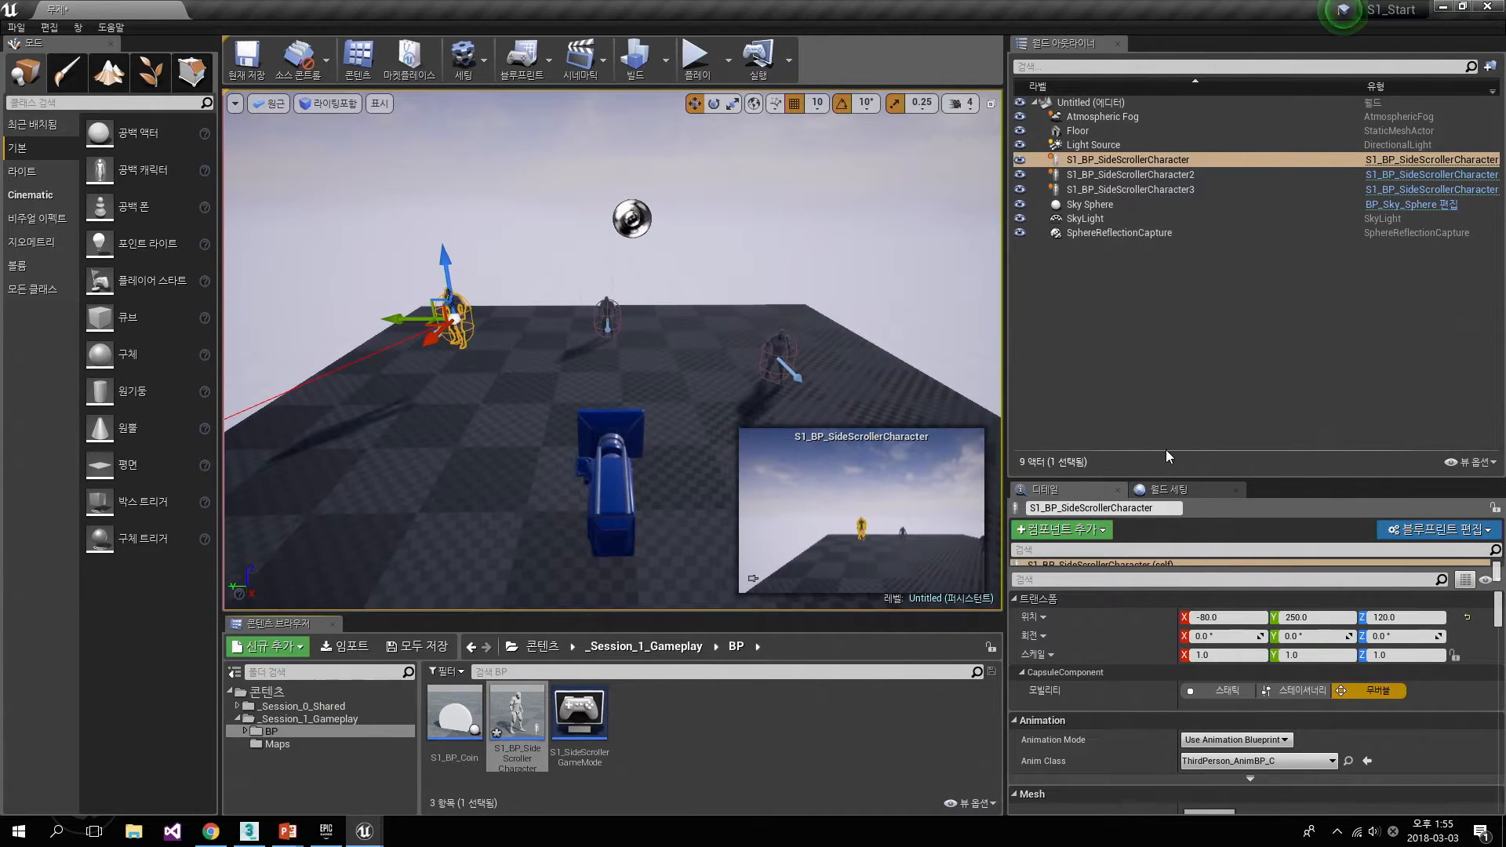
pyautogui.moveTo(1159, 478); pyautogui.dragTo(1158, 170)
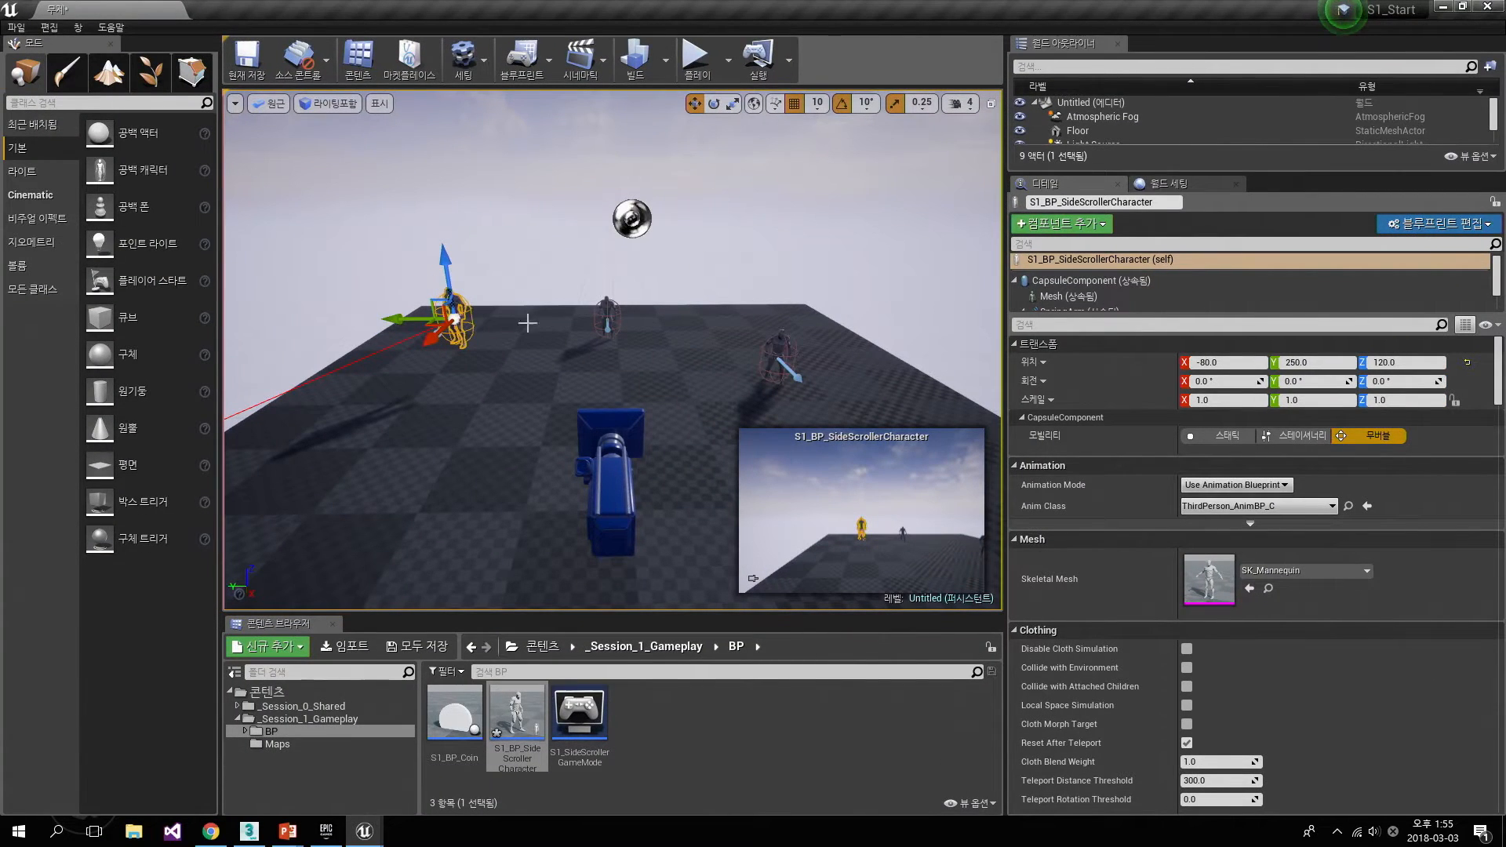
# - Filter the details of S1_BP_SideScrollerCharacter for "posse" and set its Auto Possess Player to Player 0
pyautogui.click(481, 371)
pyautogui.click(457, 311)
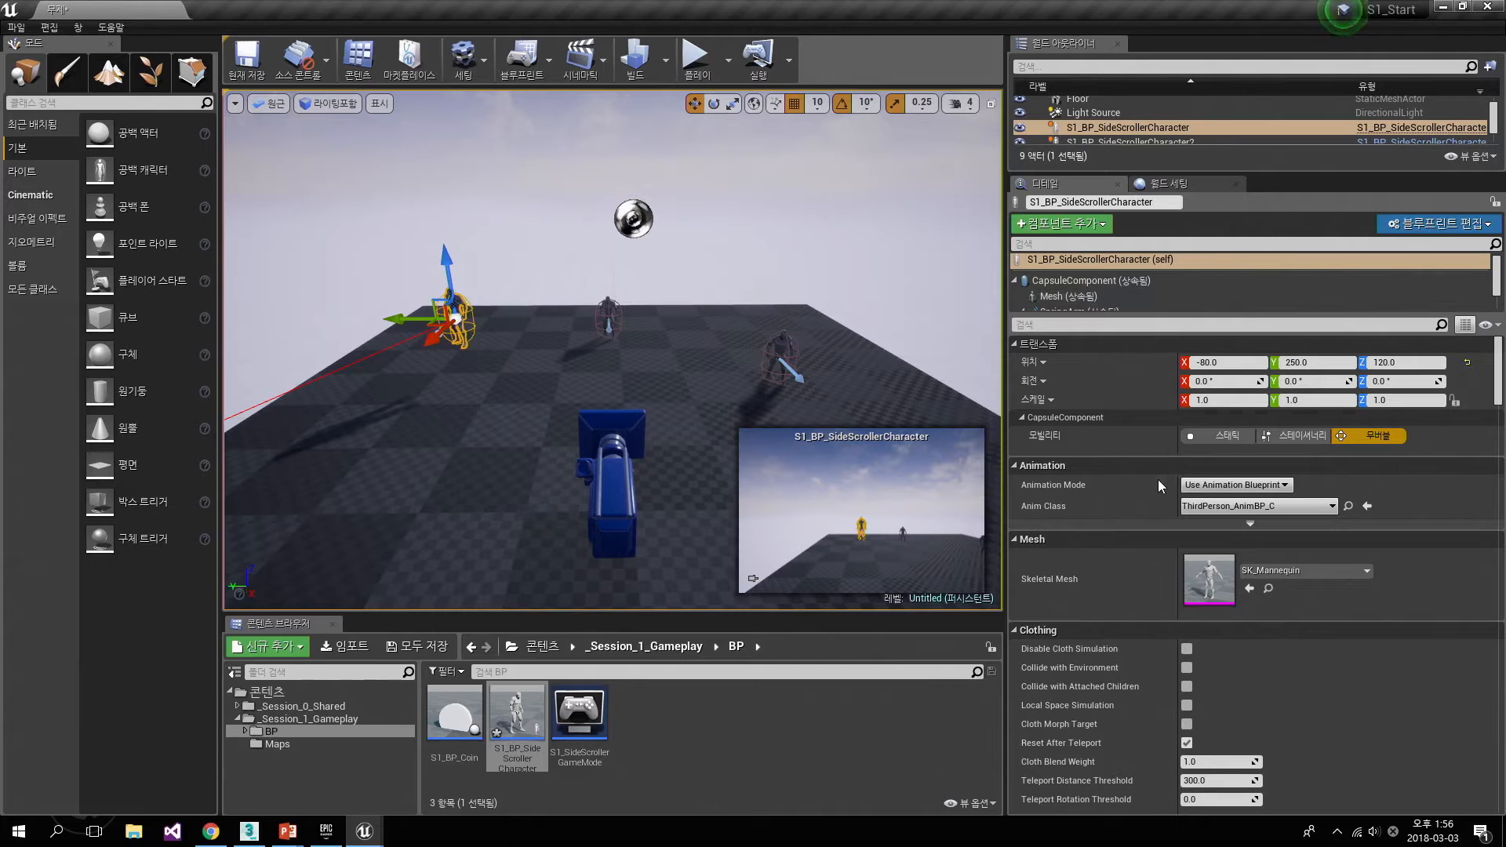
pyautogui.scroll(-2, 1137, 518)
pyautogui.scroll(-10, 1129, 517)
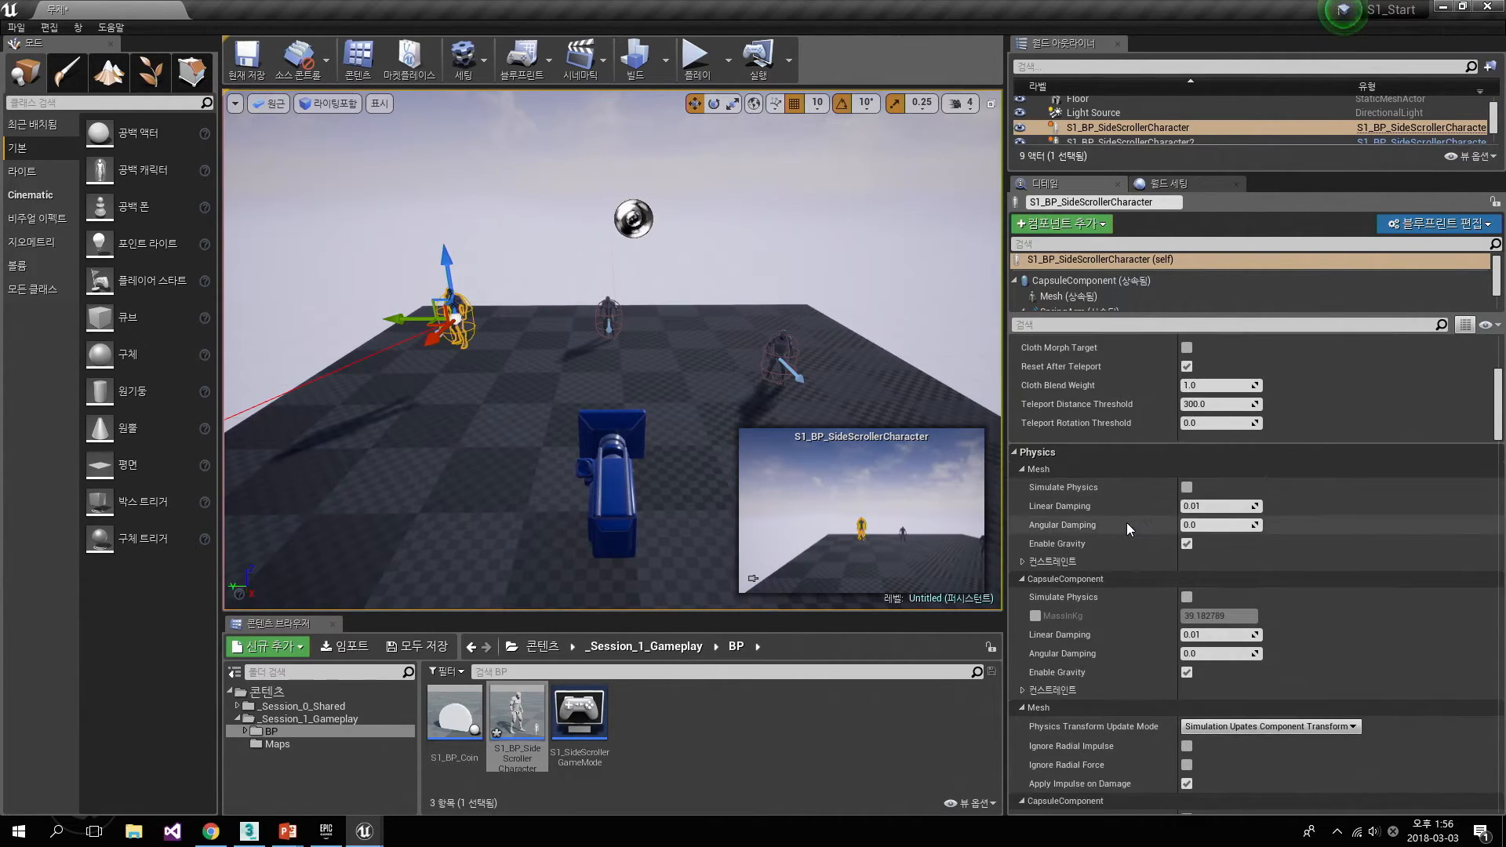
pyautogui.click(1206, 323)
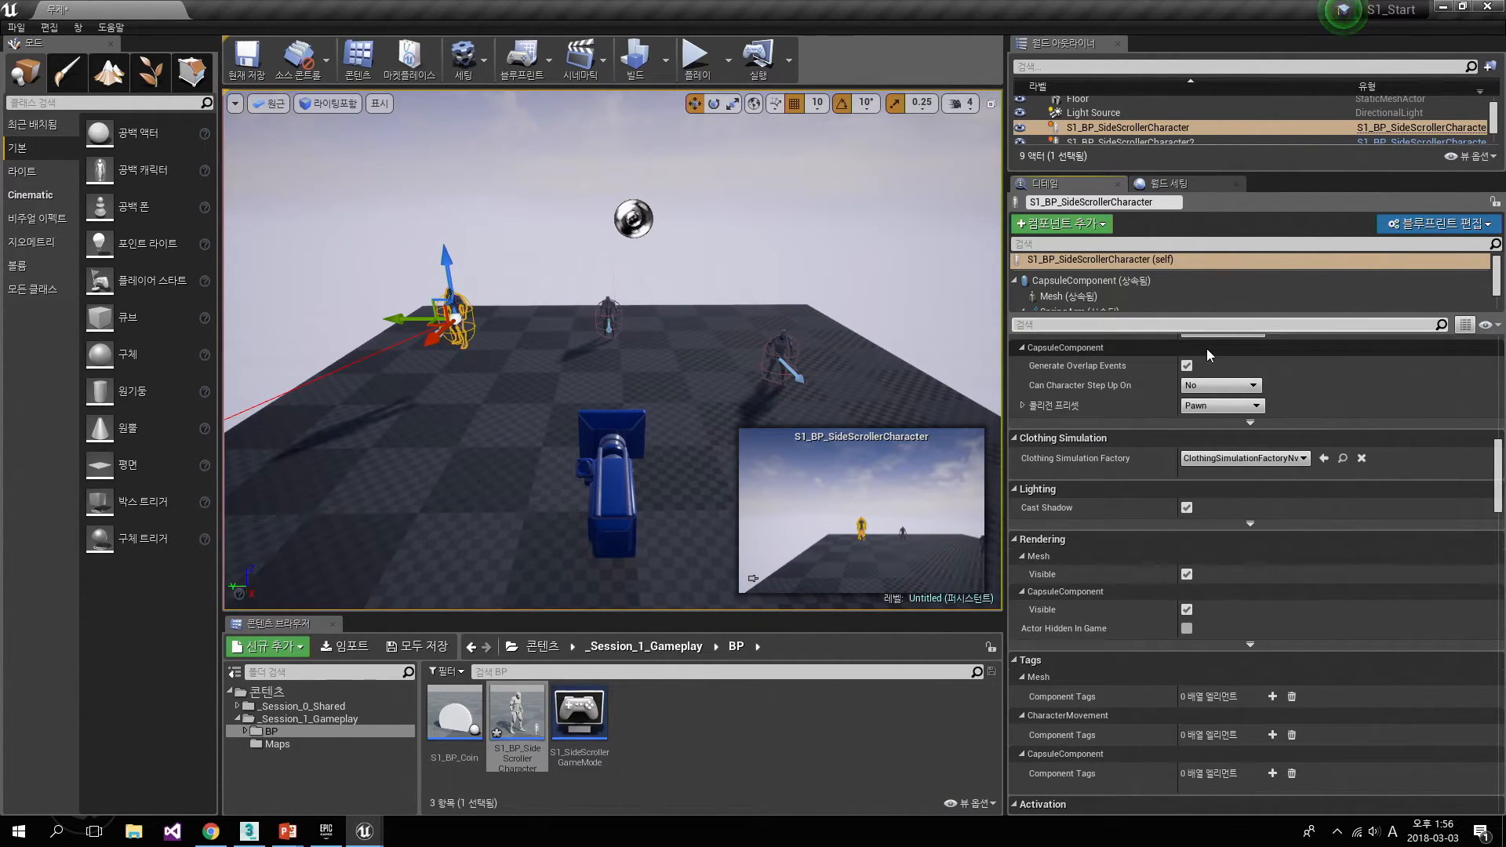
pyautogui.write('posse')
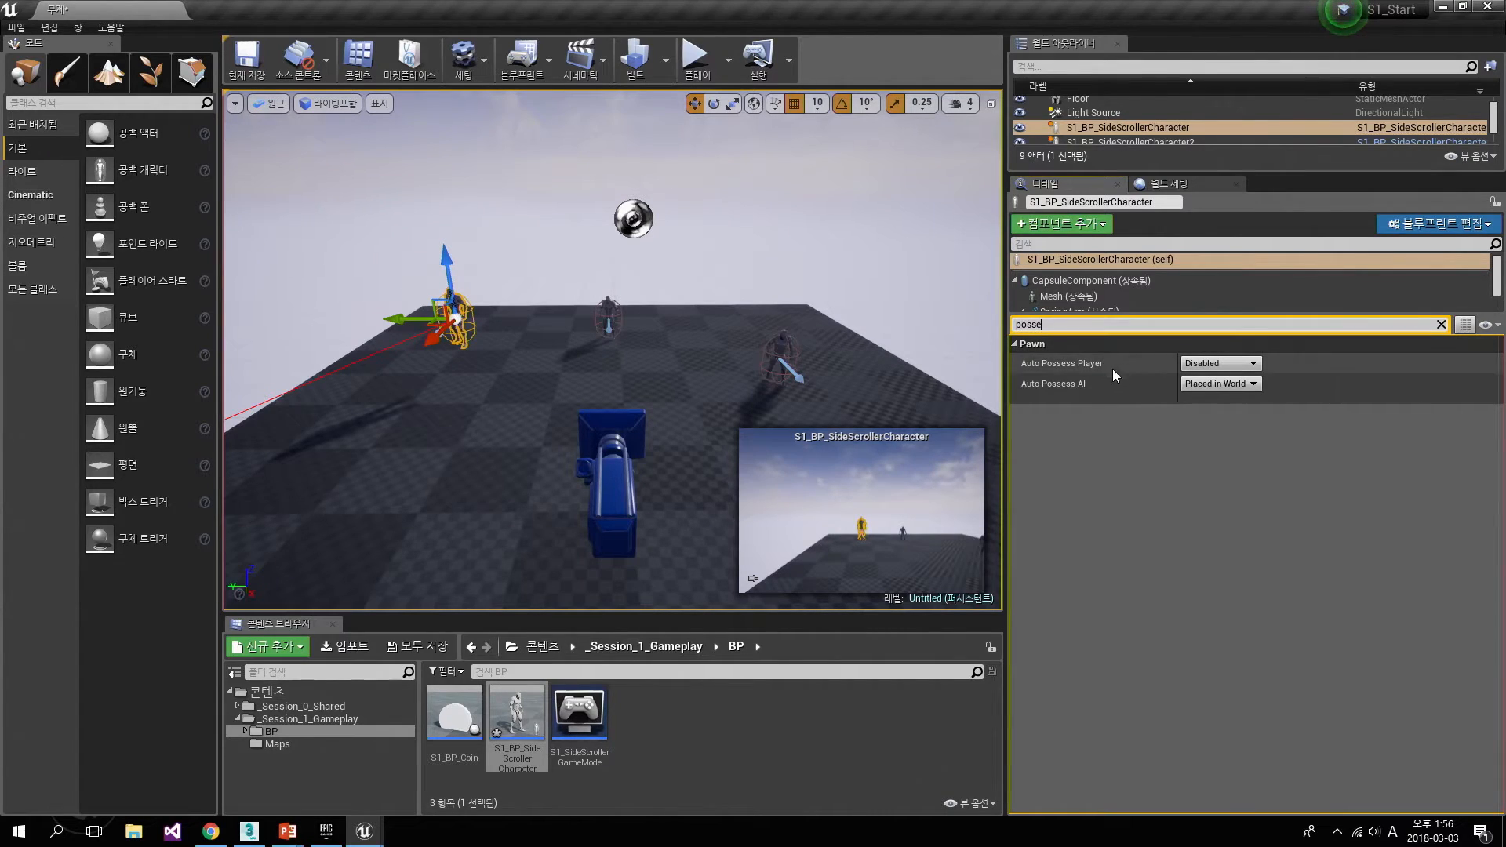
pyautogui.click(1206, 363)
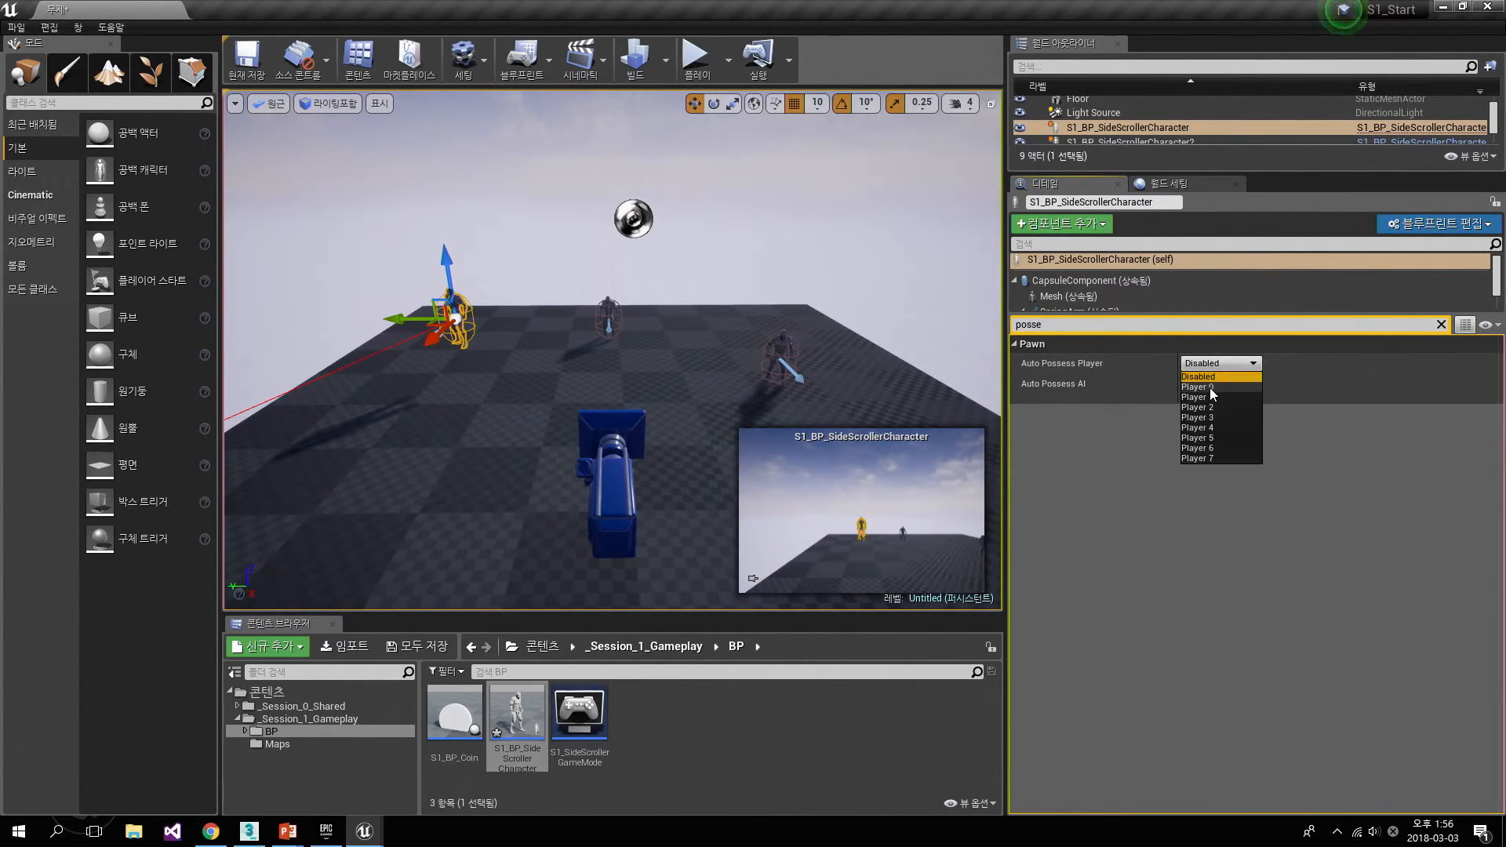
pyautogui.click(1206, 387)
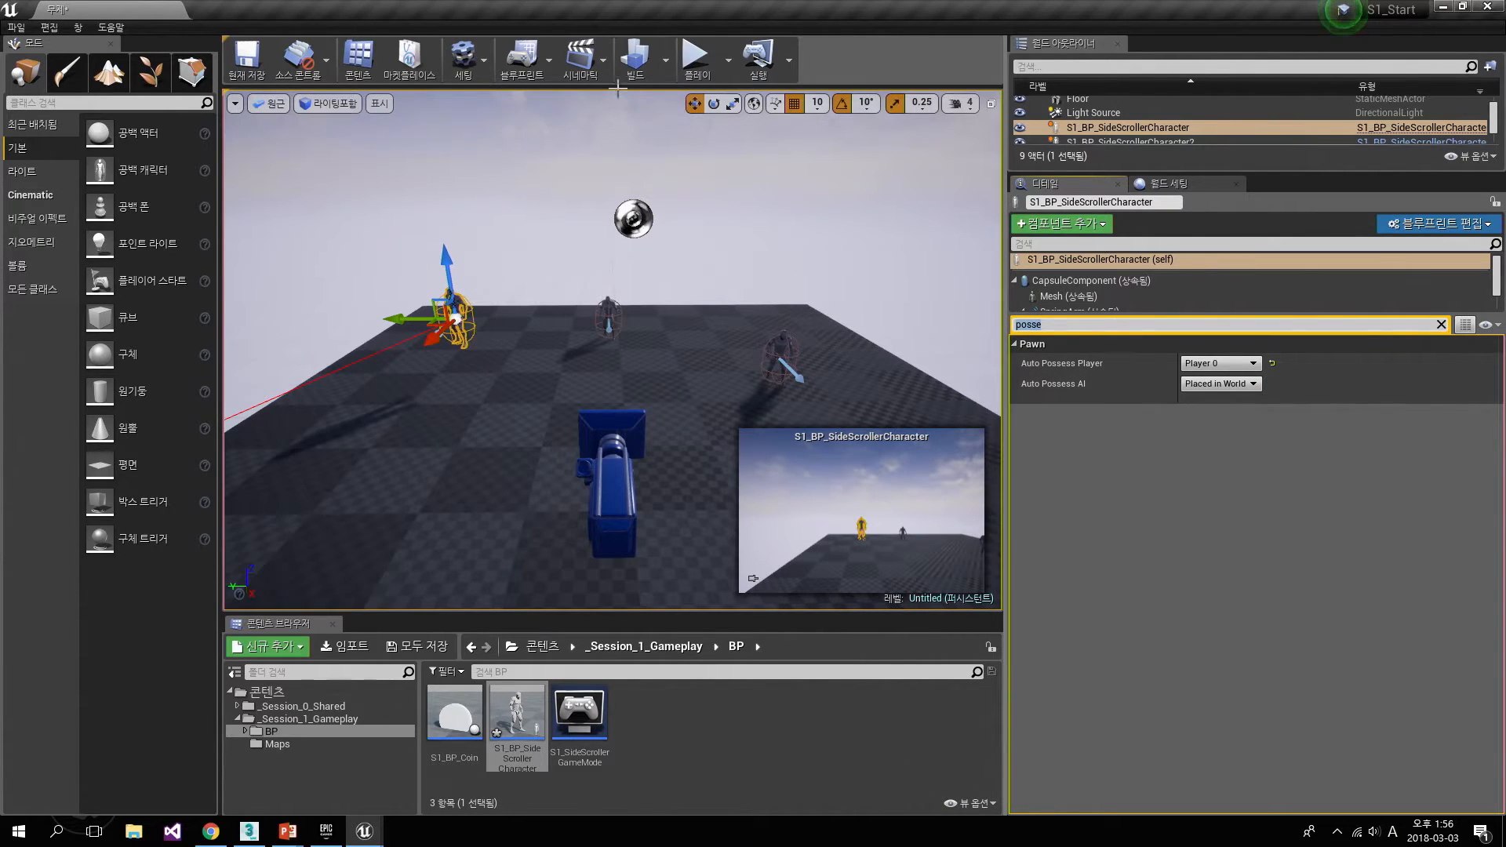
# - Play the level, move the possessed character right and left, and end the play session
pyautogui.click(679, 60)
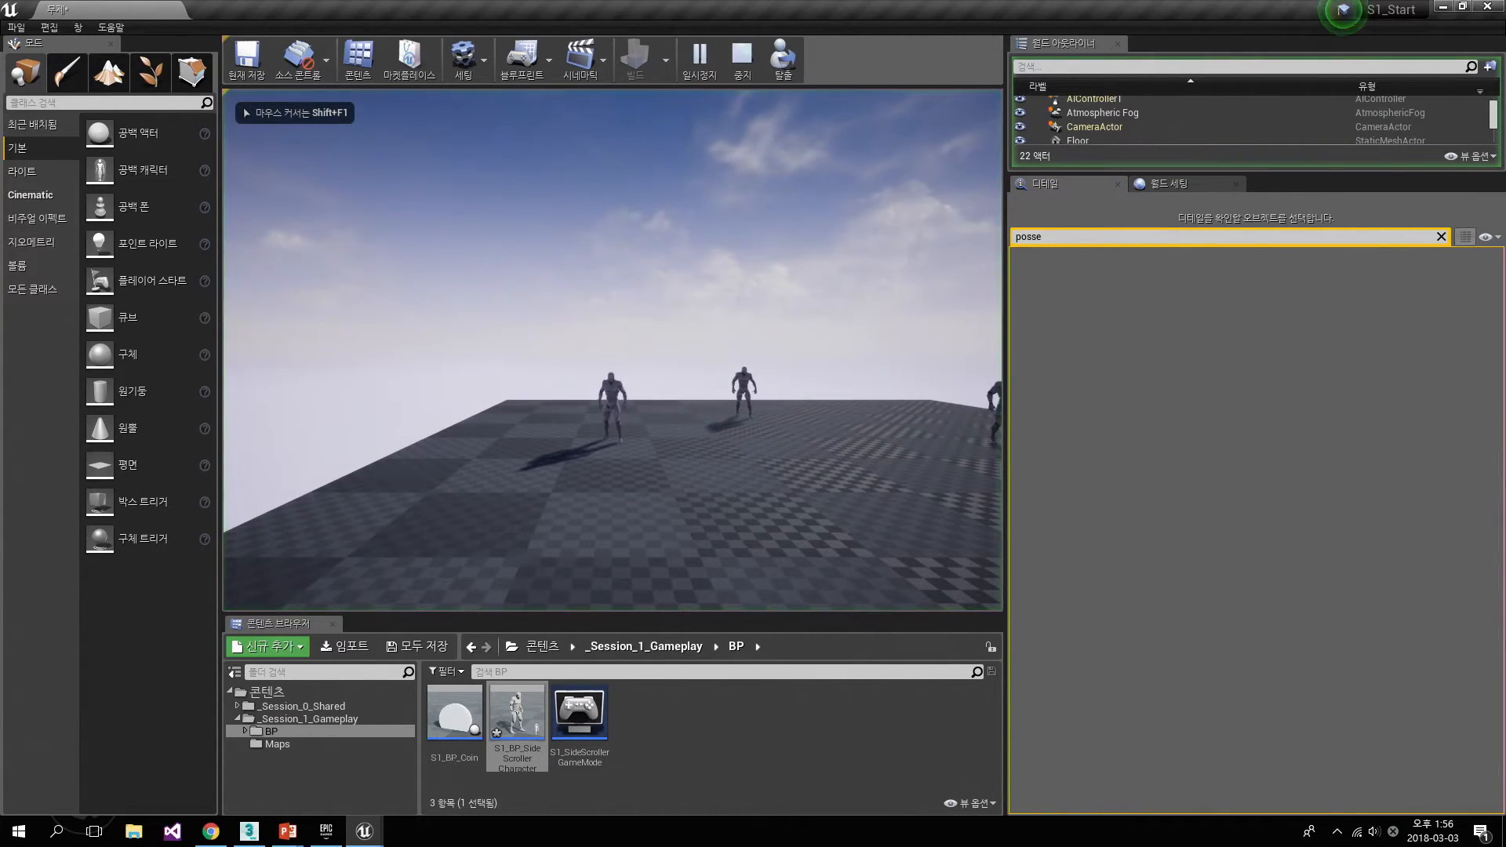
pyautogui.press('d')
pyautogui.press('a')
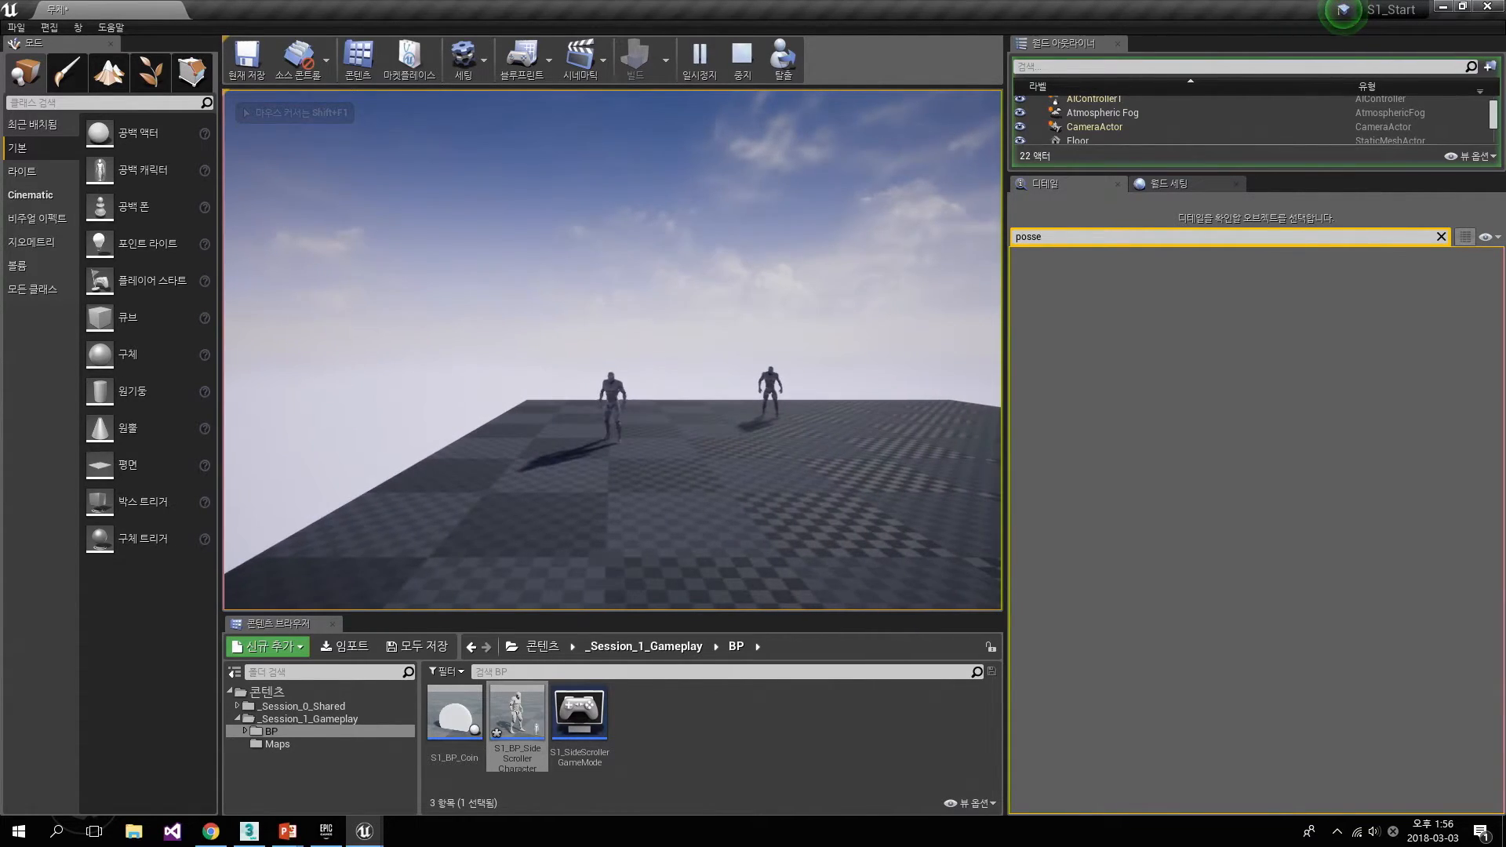
pyautogui.press('Escape')
# - Set Auto Possess Player of S1_BP_SideScrollerCharacter back to Disabled
pyautogui.click(706, 358)
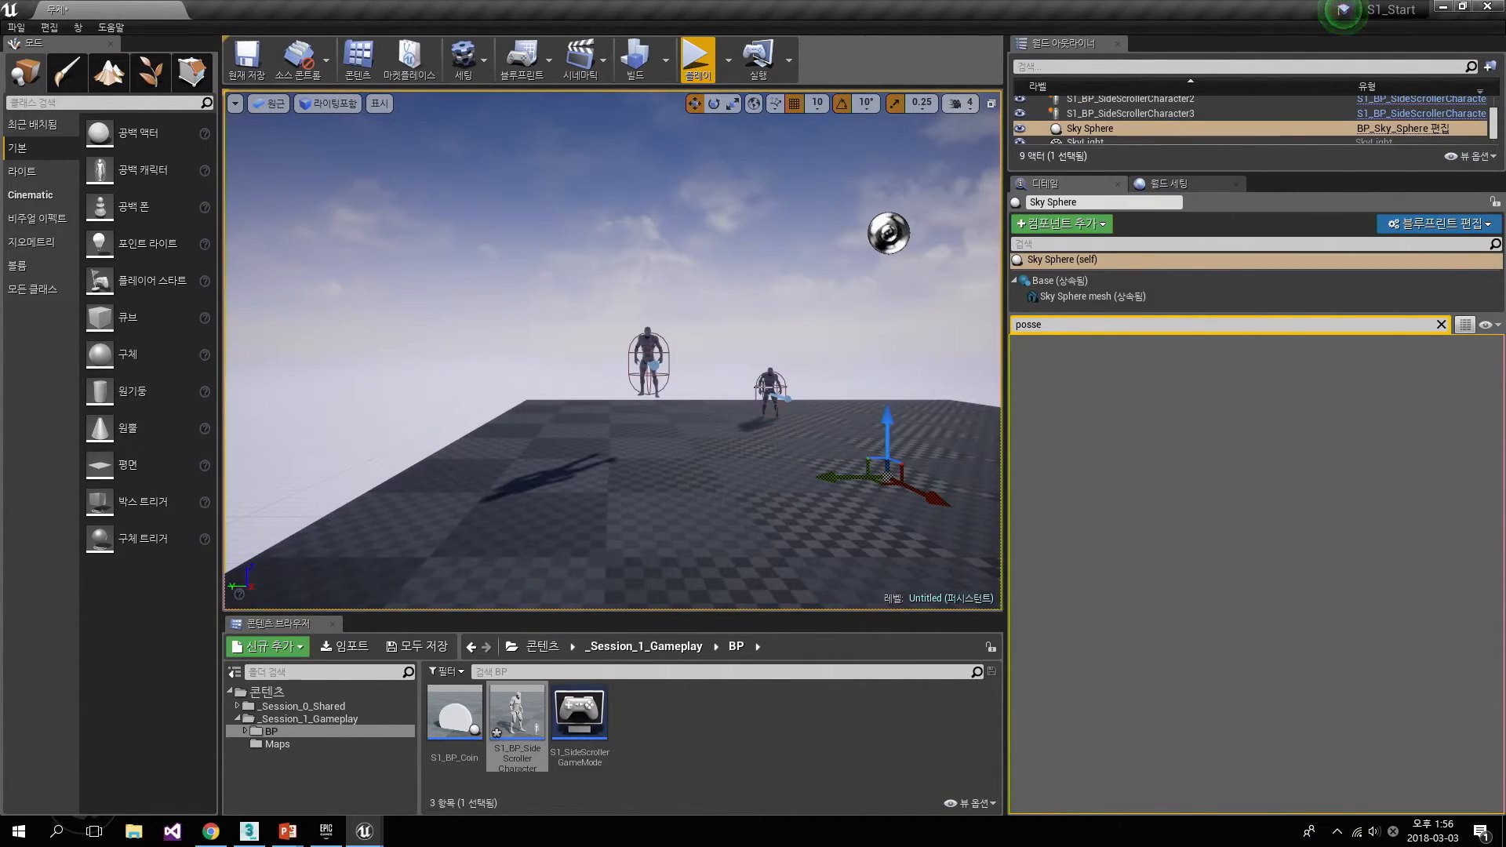
pyautogui.click(651, 349)
pyautogui.click(1220, 363)
pyautogui.click(1211, 391)
# - Set Auto Possess Player of S1_BP_SideScrollerCharacter2 to Player 0 and test the possession in a short play session
pyautogui.click(769, 386)
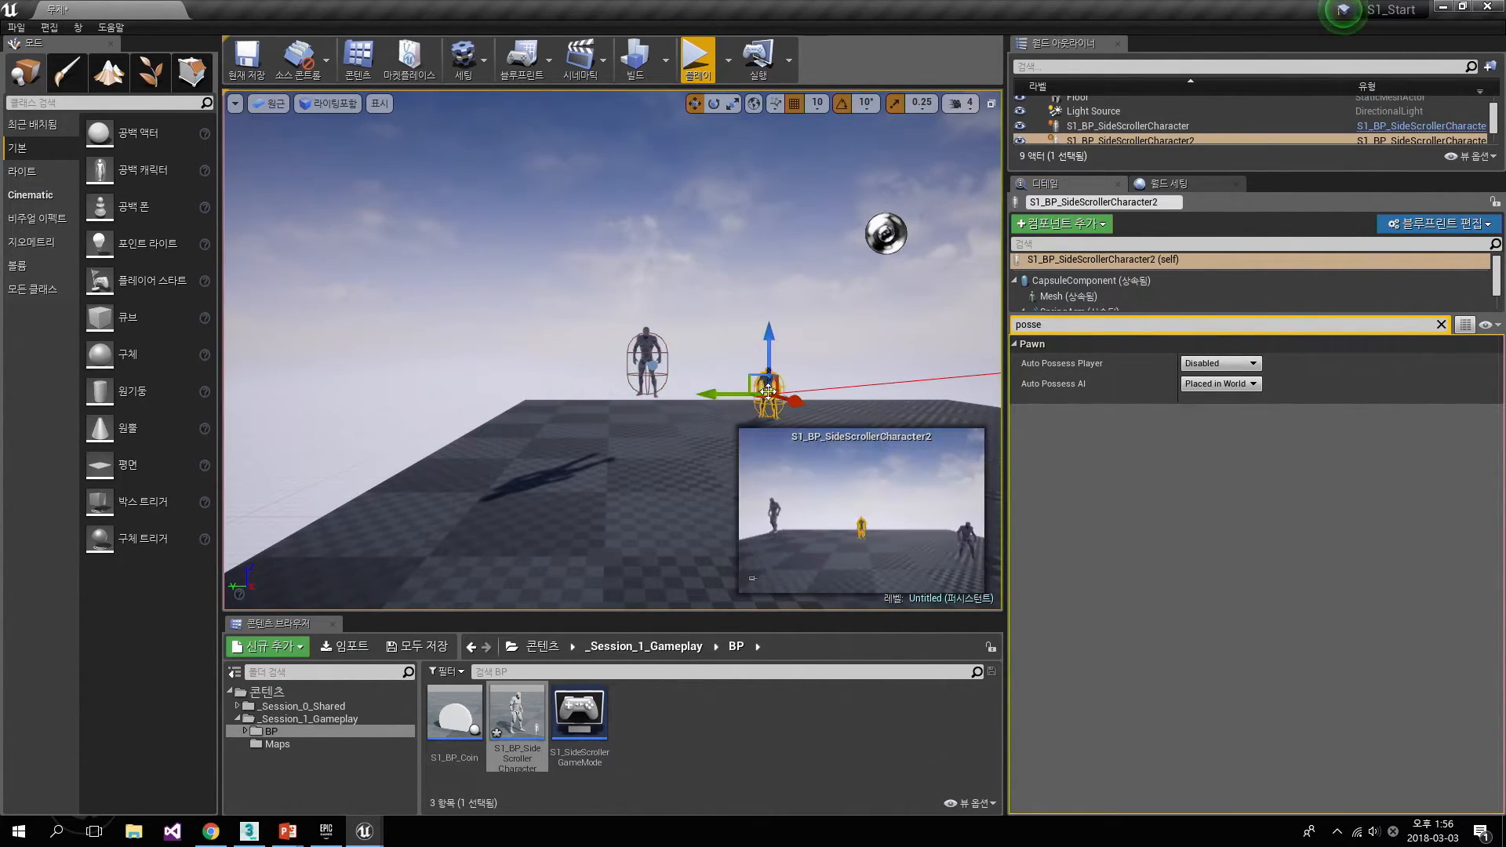
pyautogui.click(1219, 364)
pyautogui.click(1212, 390)
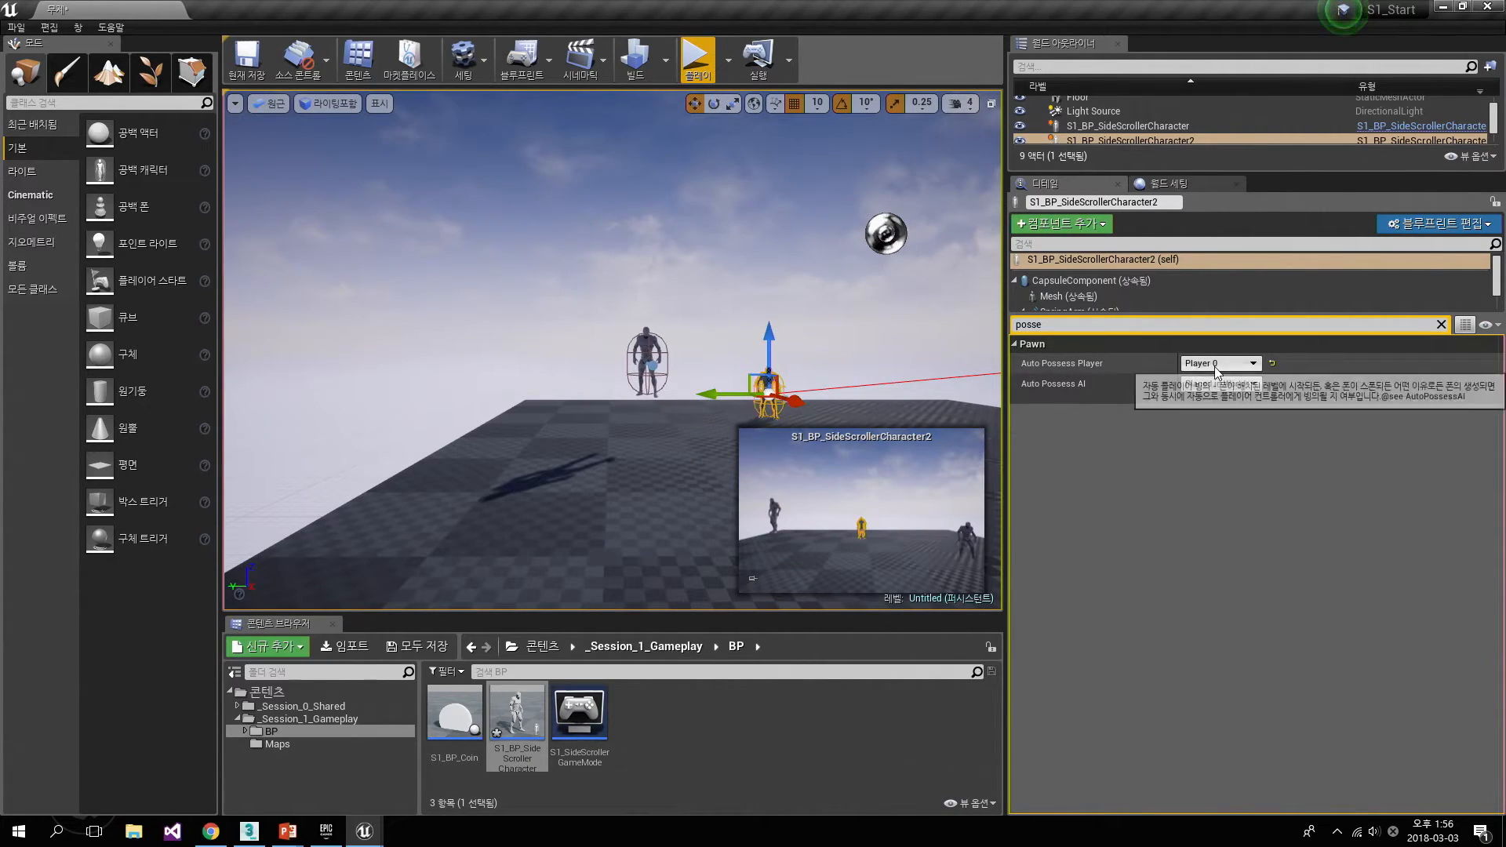
pyautogui.click(698, 56)
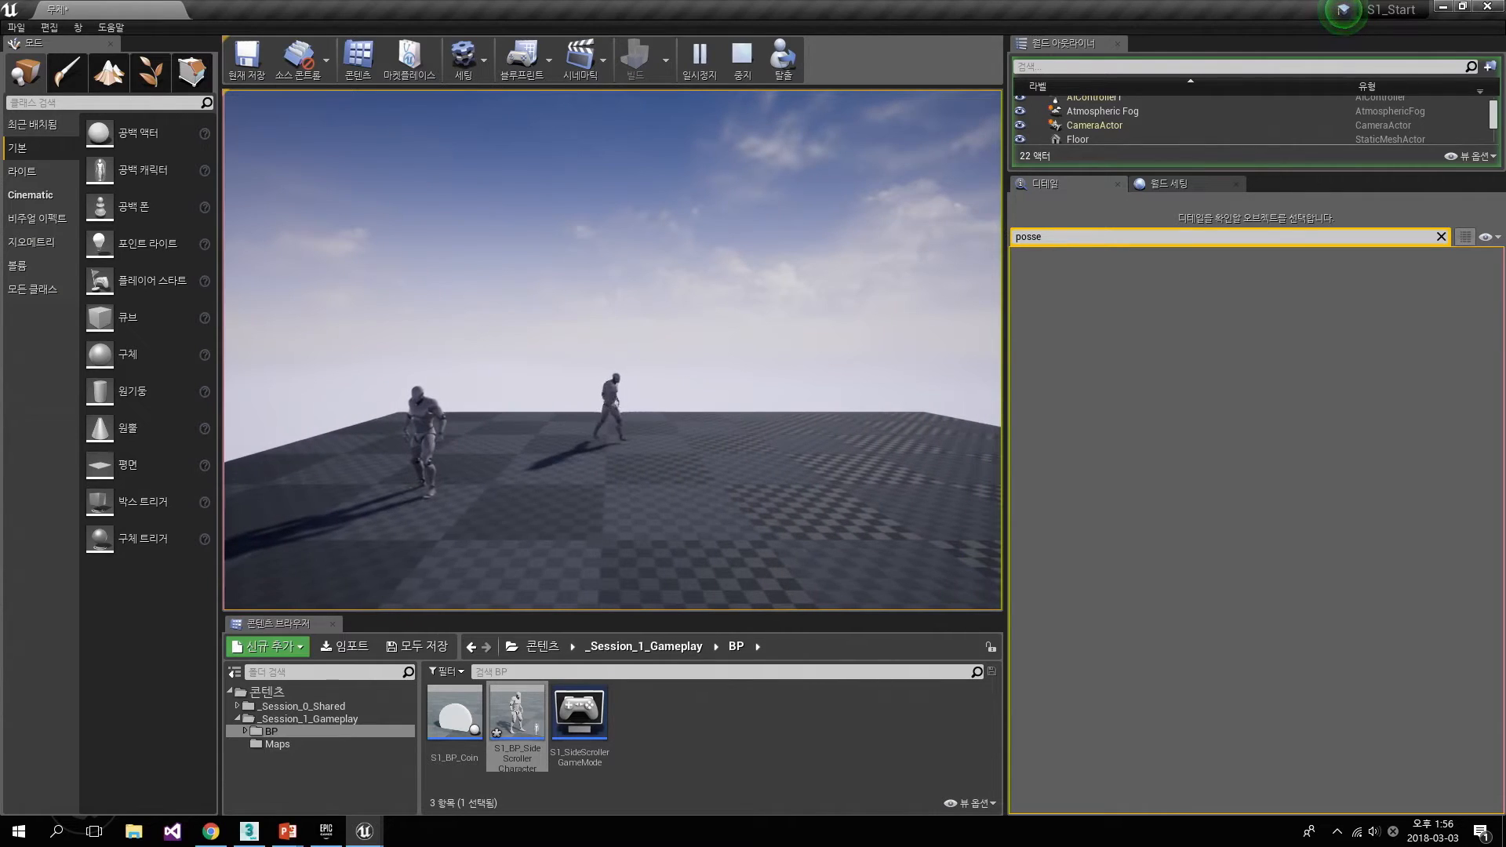
pyautogui.press('Escape')
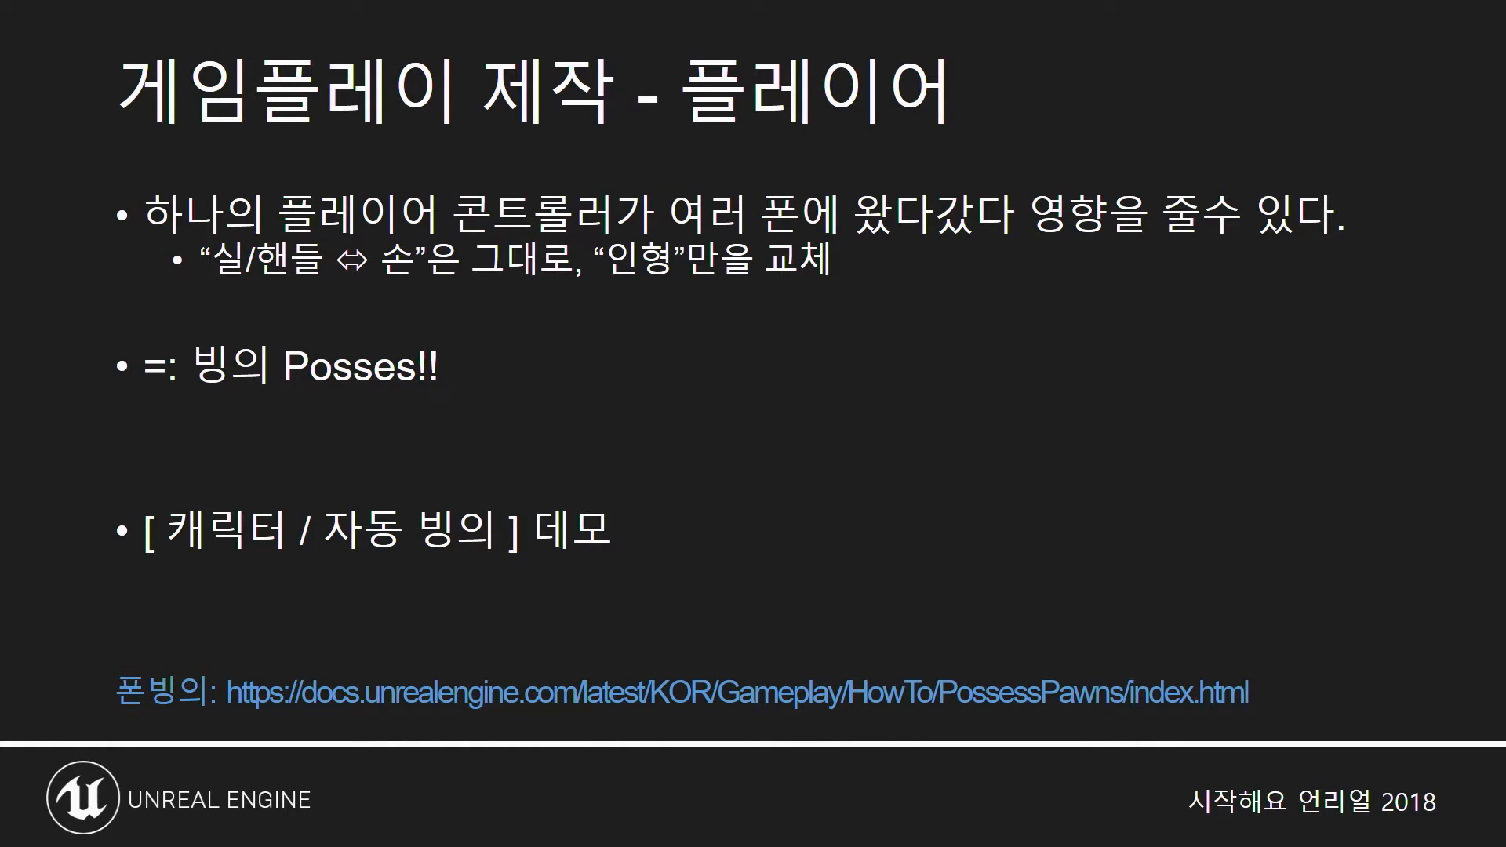
pyautogui.press('Right')
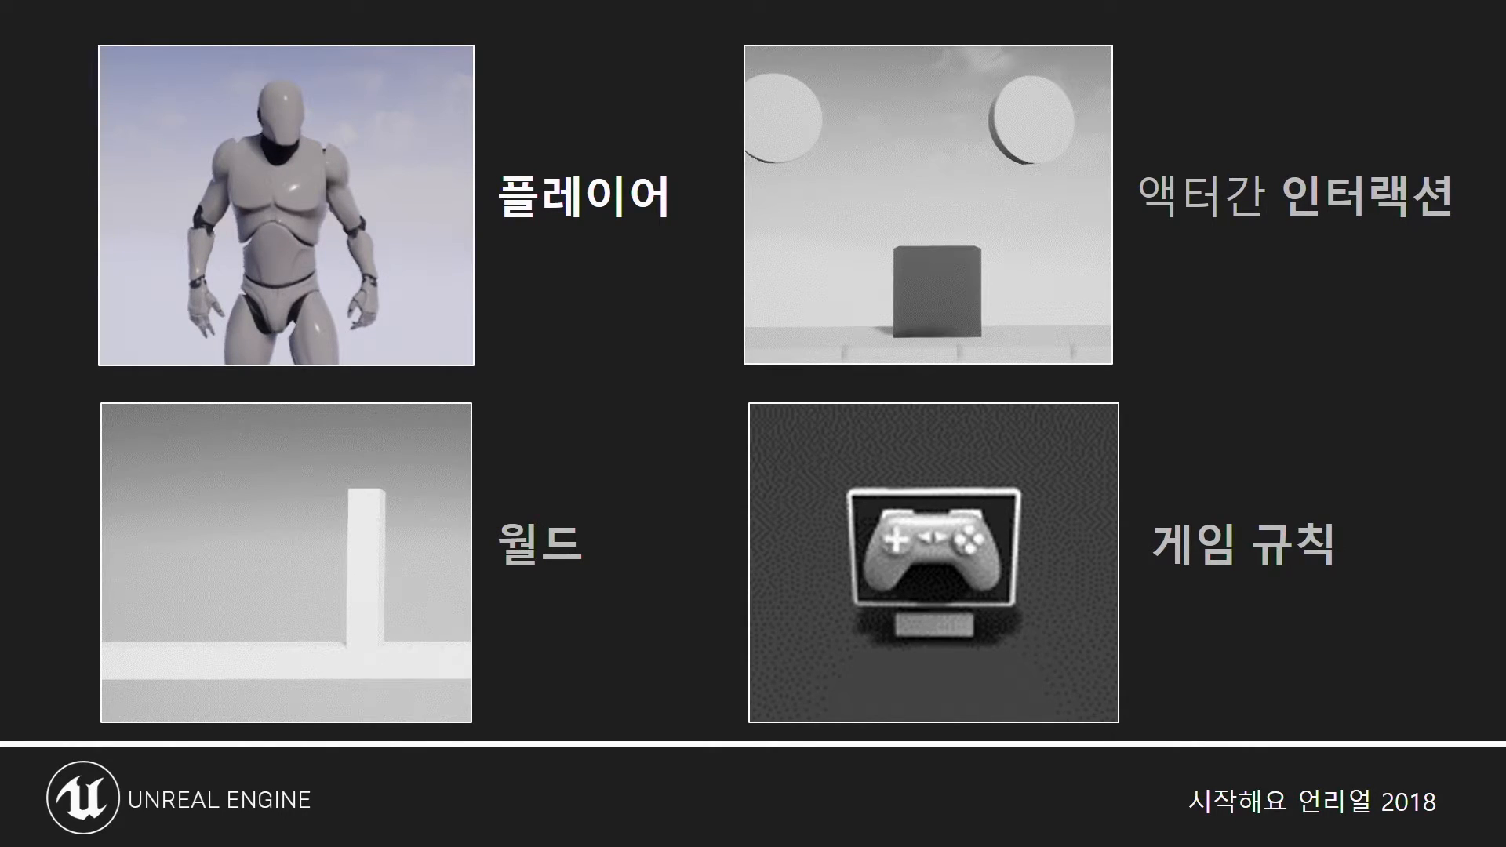
pyautogui.press('Right')
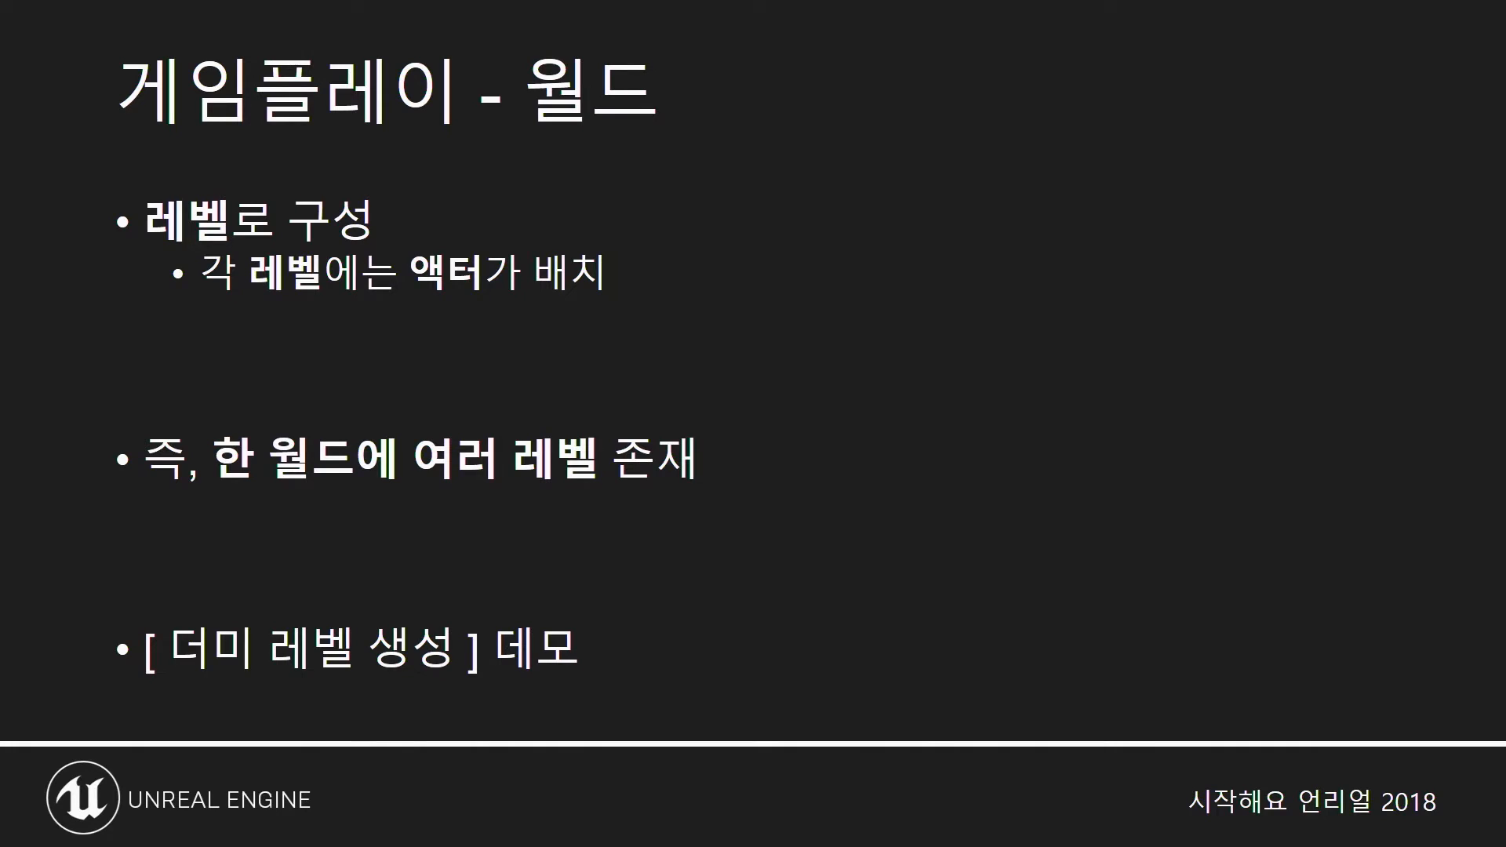
pyautogui.press('Left')
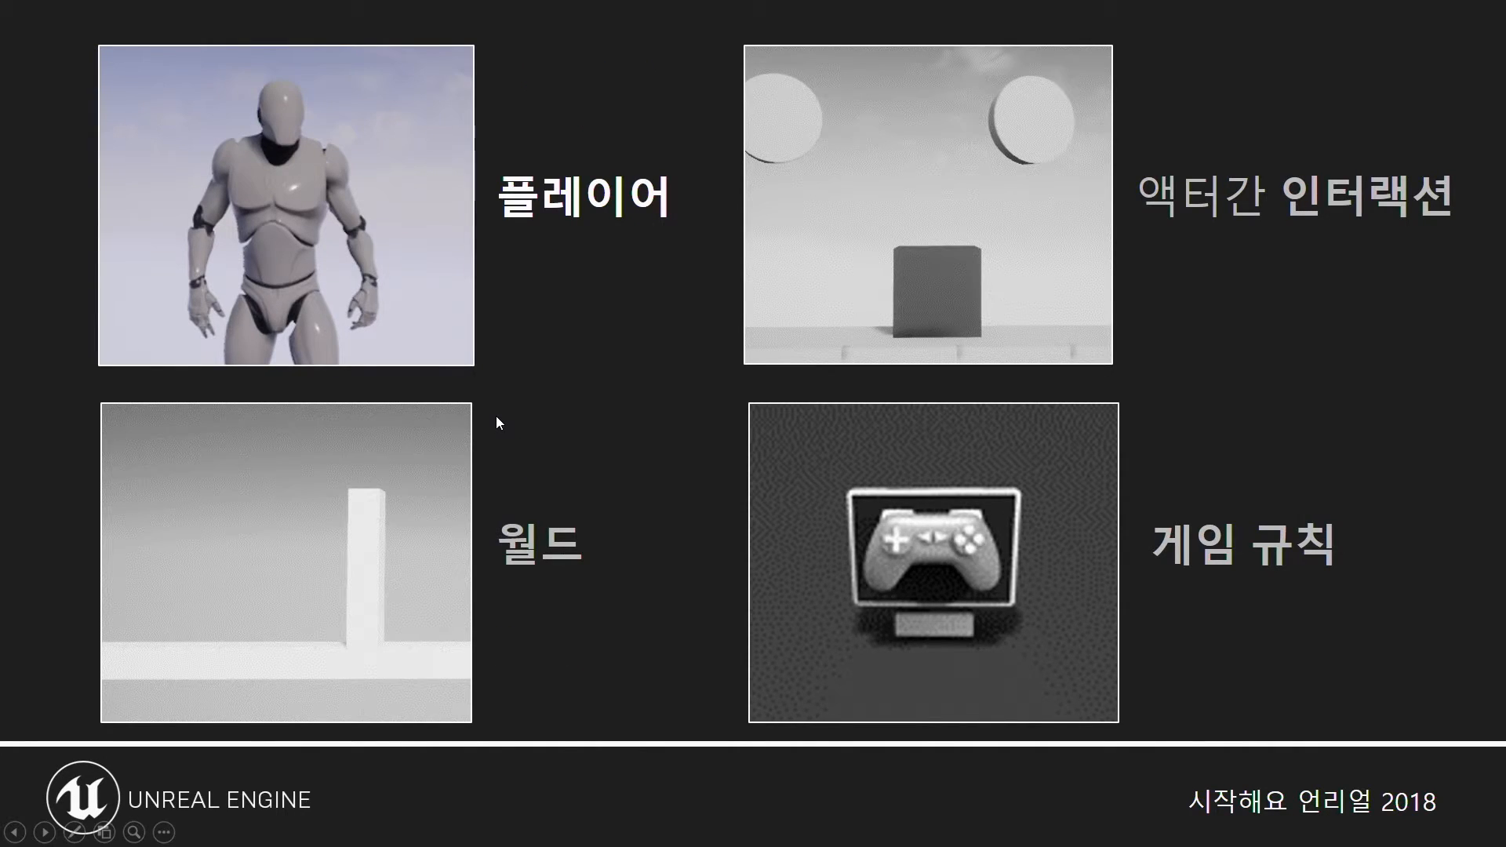
pyautogui.press('Right')
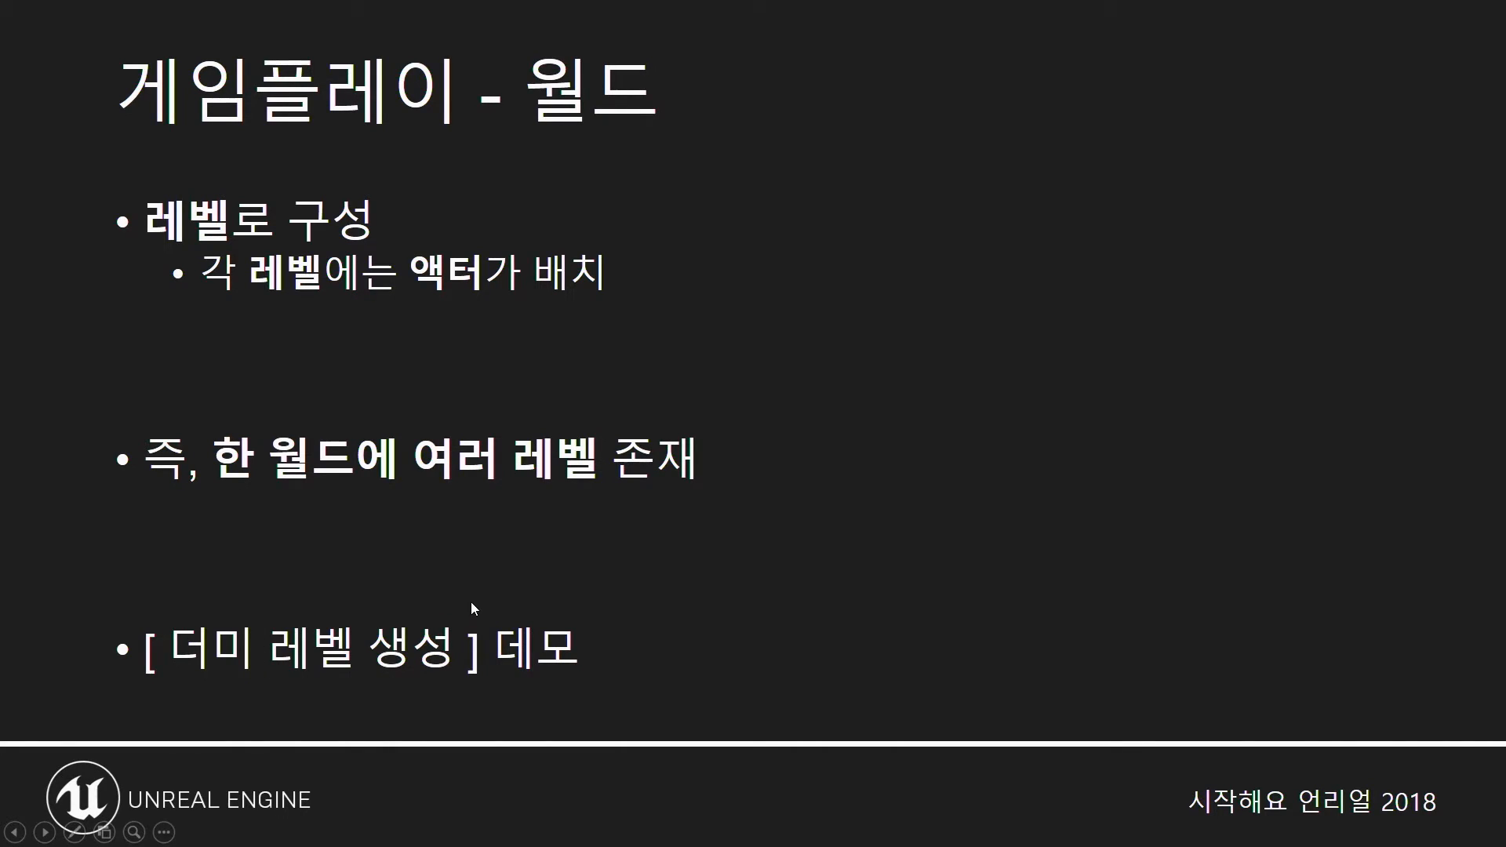
# - Switch back to Unreal Engine and delete S1_BP_SideScrollerCharacter2 and S1_BP_SideScrollerCharacter3 from the level
pyautogui.hotkey('alt', 'Tab')
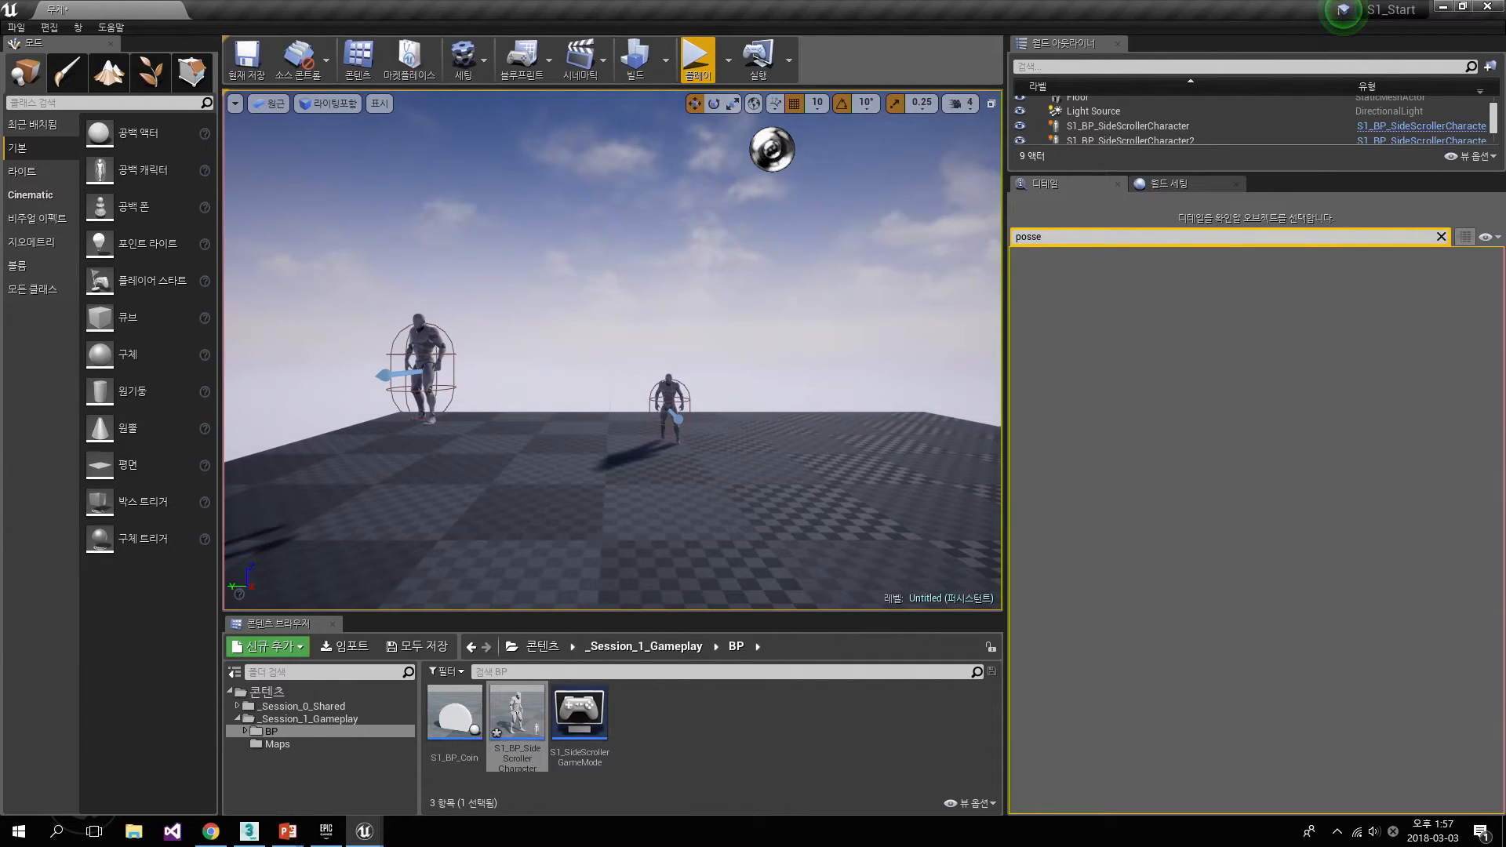
pyautogui.press('s')
pyautogui.moveTo(613, 349); pyautogui.dragTo(600, 377, button='right')
pyautogui.press('w')
pyautogui.click(711, 354)
pyautogui.press('Delete')
pyautogui.moveTo(711, 354)
pyautogui.mouseDown(button='right')
pyautogui.moveTo(791, 357)
pyautogui.moveTo(706, 312)
pyautogui.moveTo(702, 294)
pyautogui.moveTo(690, 338)
pyautogui.mouseUp(button='right')
pyautogui.click(783, 321)
pyautogui.press('Delete')
pyautogui.press('w')
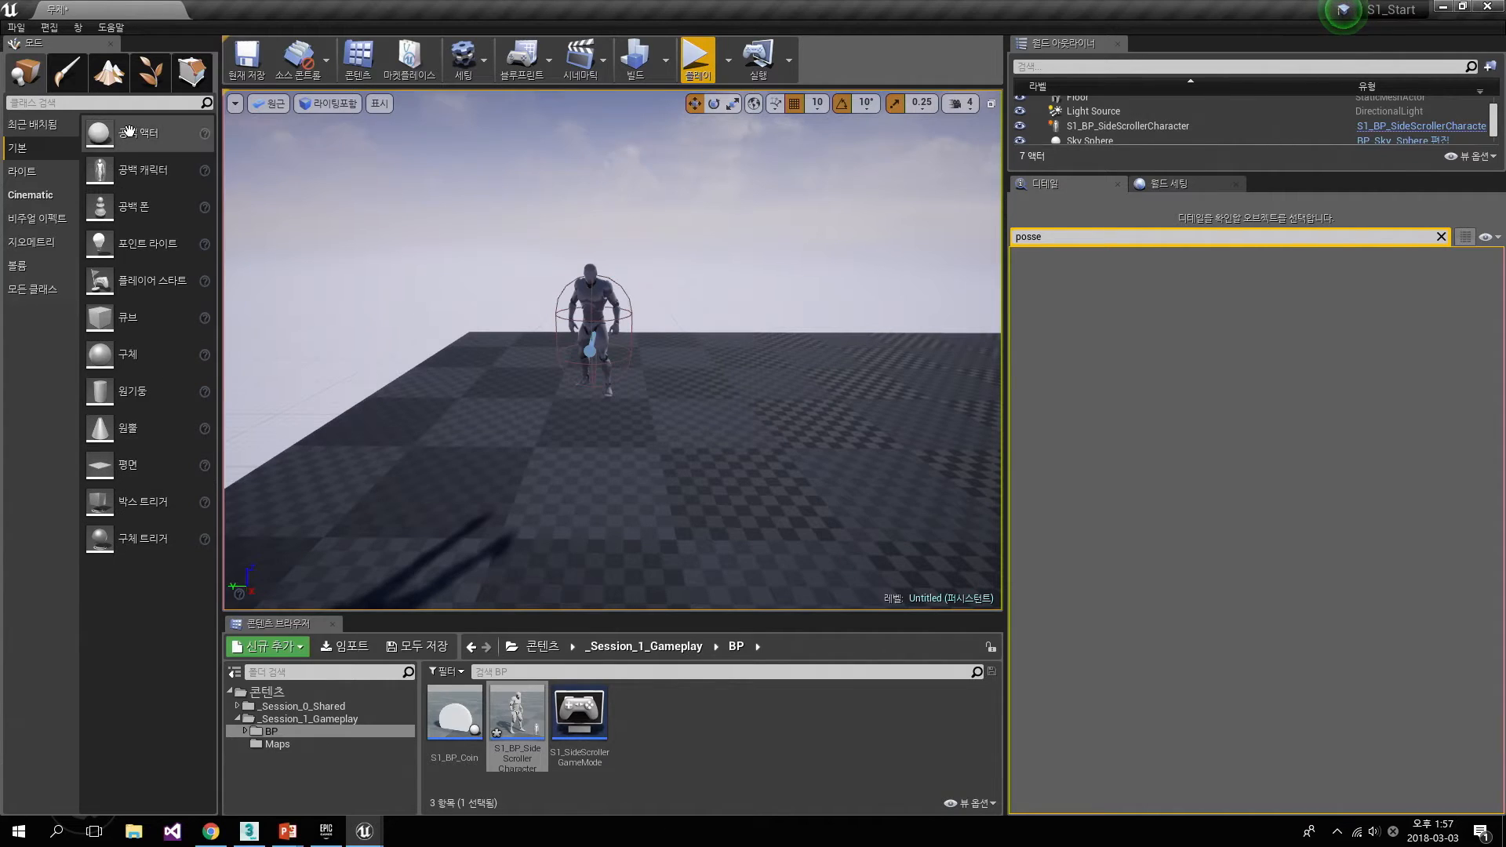
# - Place a cube beneath the remaining character and raise it slightly, to about X -80, Y 250, Z 30
pyautogui.moveTo(117, 317); pyautogui.dragTo(640, 496)
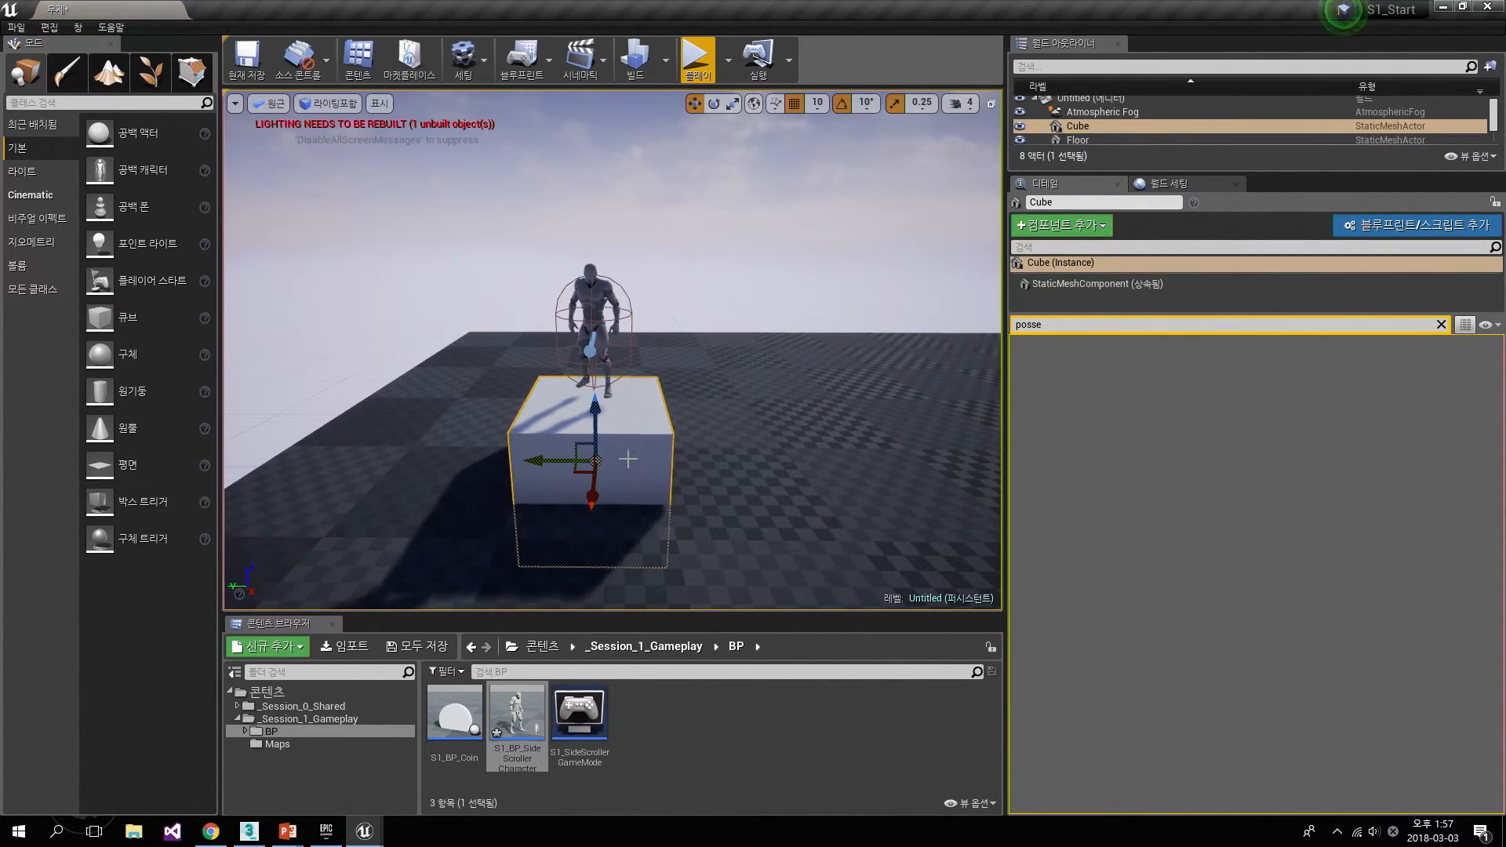
pyautogui.moveTo(584, 450)
pyautogui.mouseDown(button='middle')
pyautogui.moveTo(582, 430)
pyautogui.moveTo(581, 502)
pyautogui.moveTo(581, 434)
pyautogui.mouseUp(button='middle')
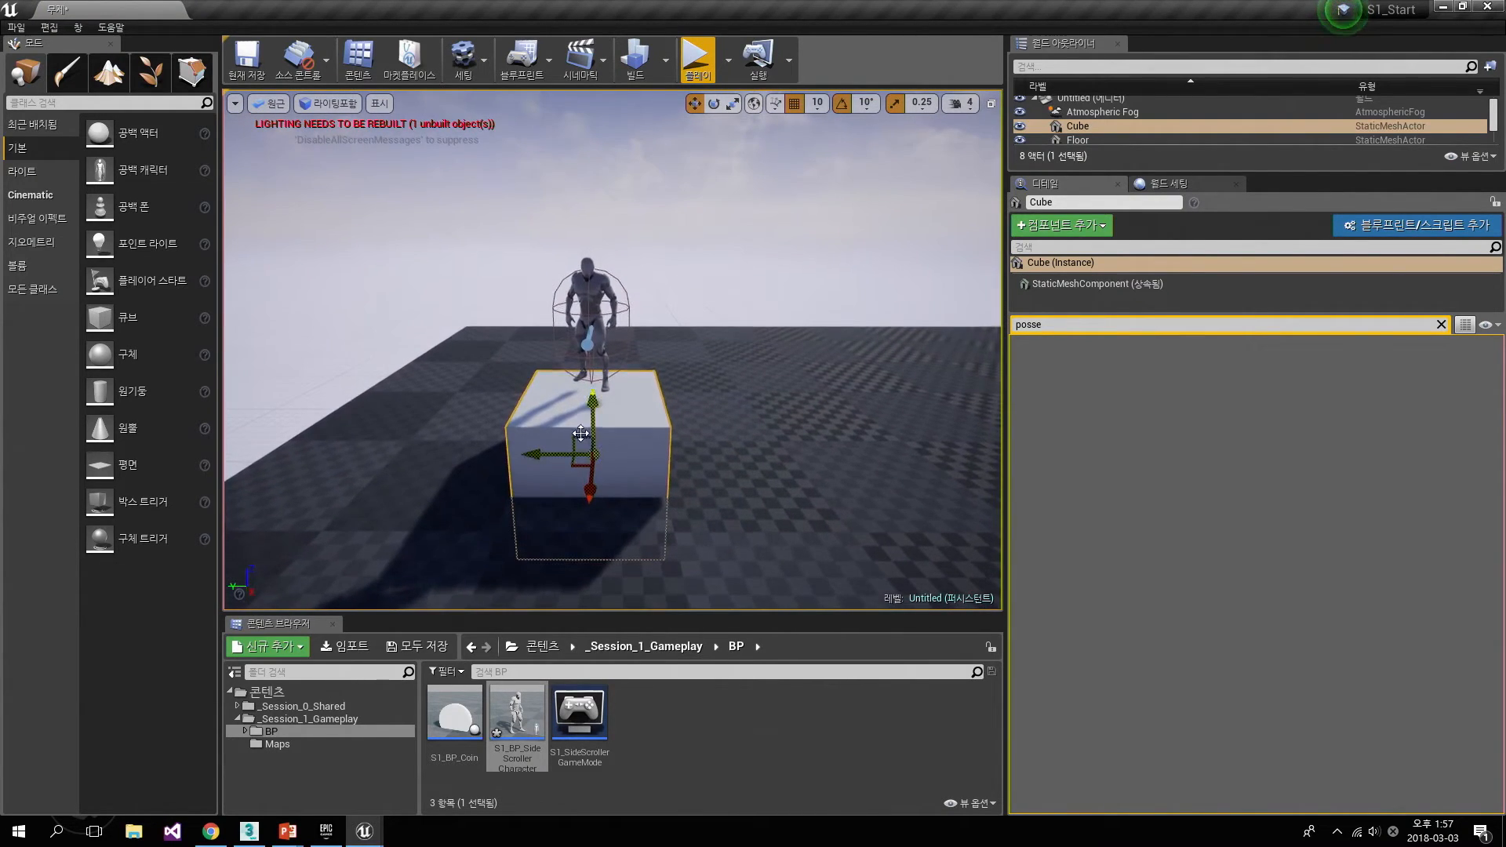
pyautogui.moveTo(581, 433); pyautogui.dragTo(597, 402)
pyautogui.click(586, 268)
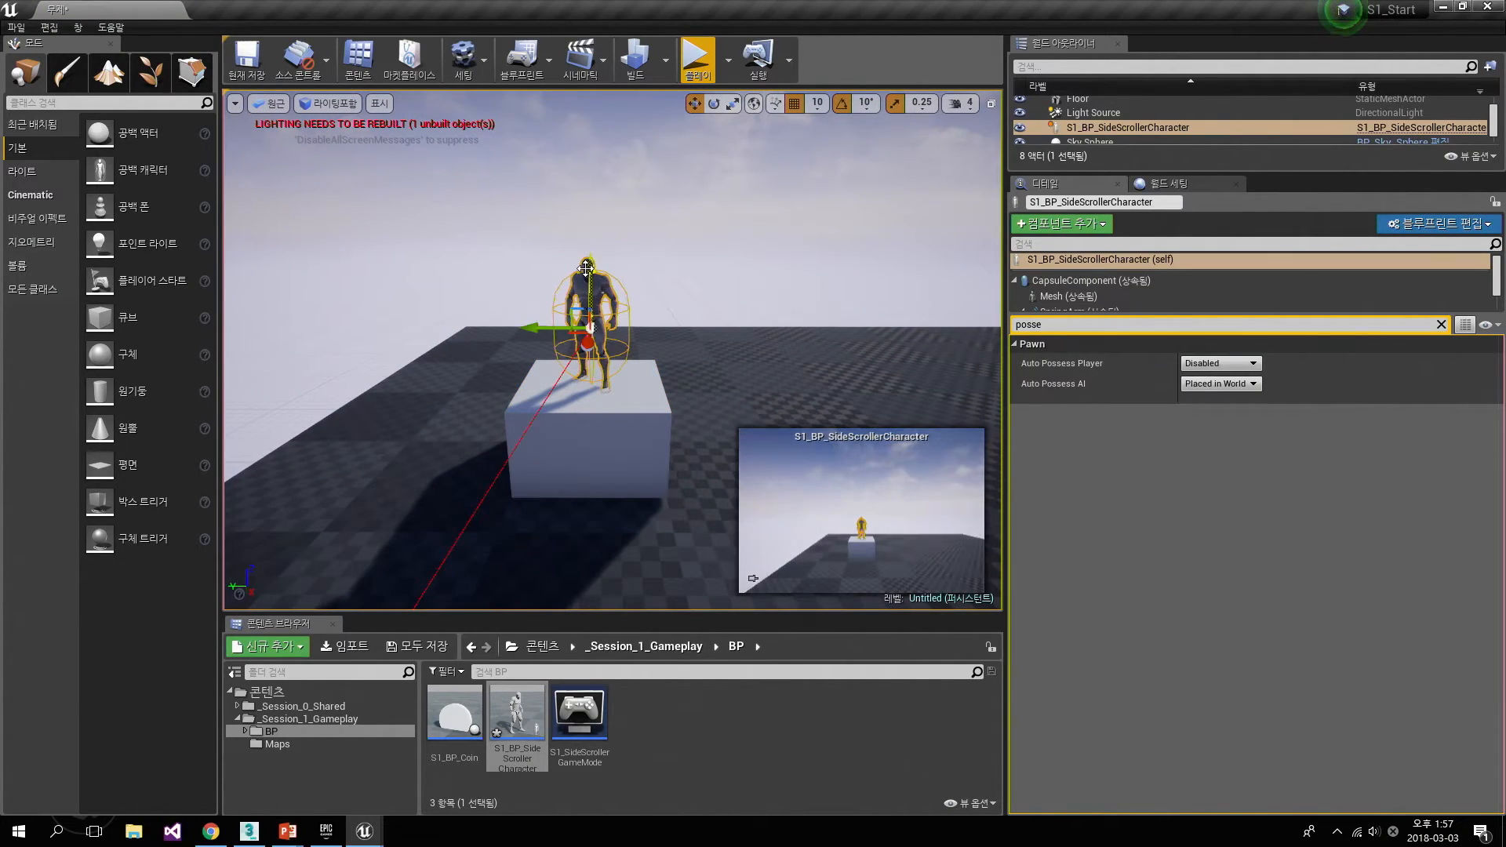
pyautogui.click(589, 439)
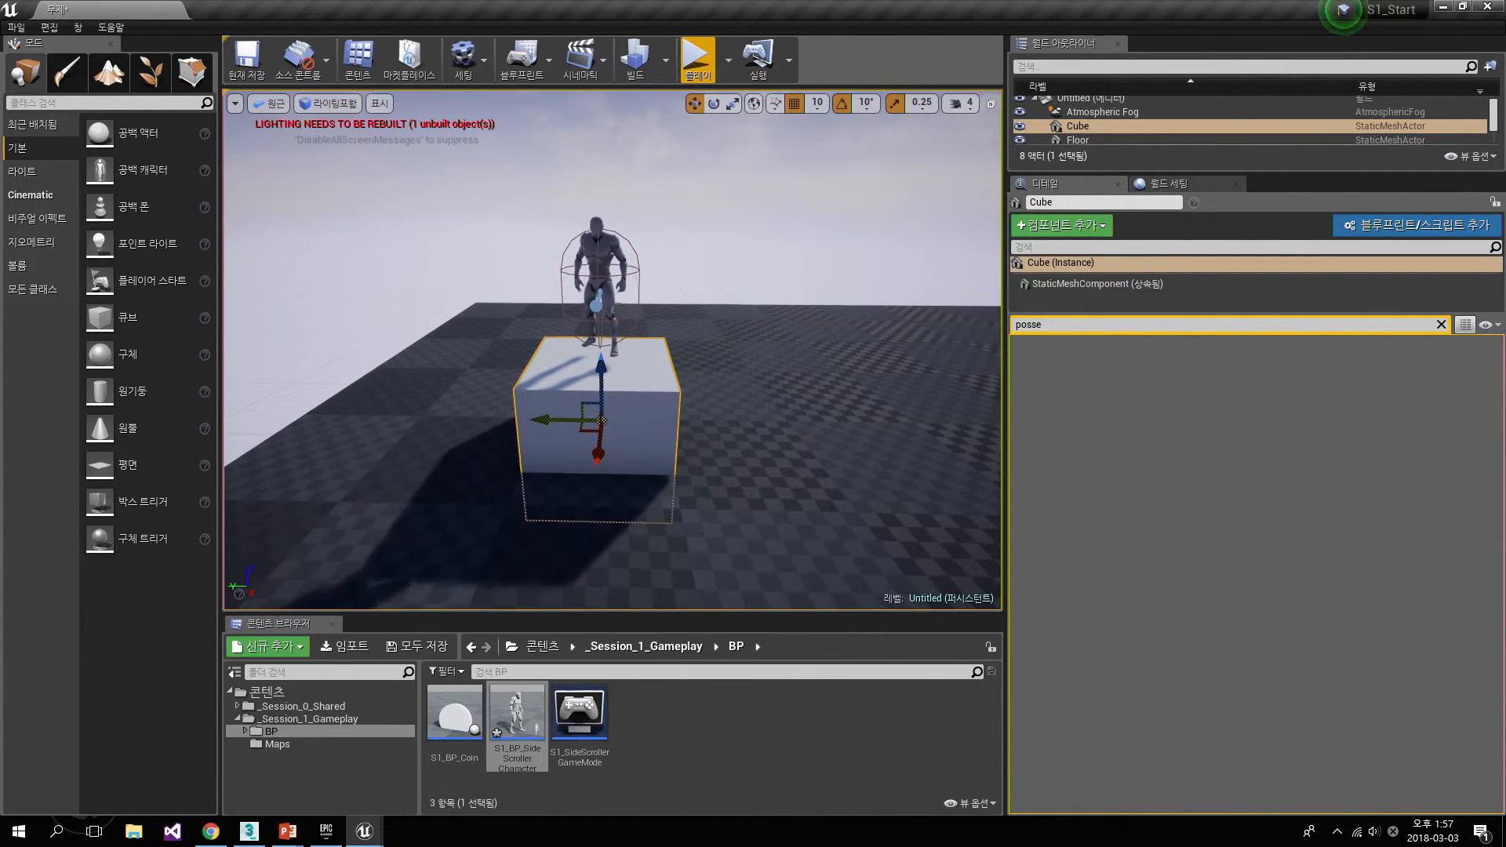
pyautogui.press('f')
pyautogui.moveTo(581, 426); pyautogui.dragTo(604, 369, button='right')
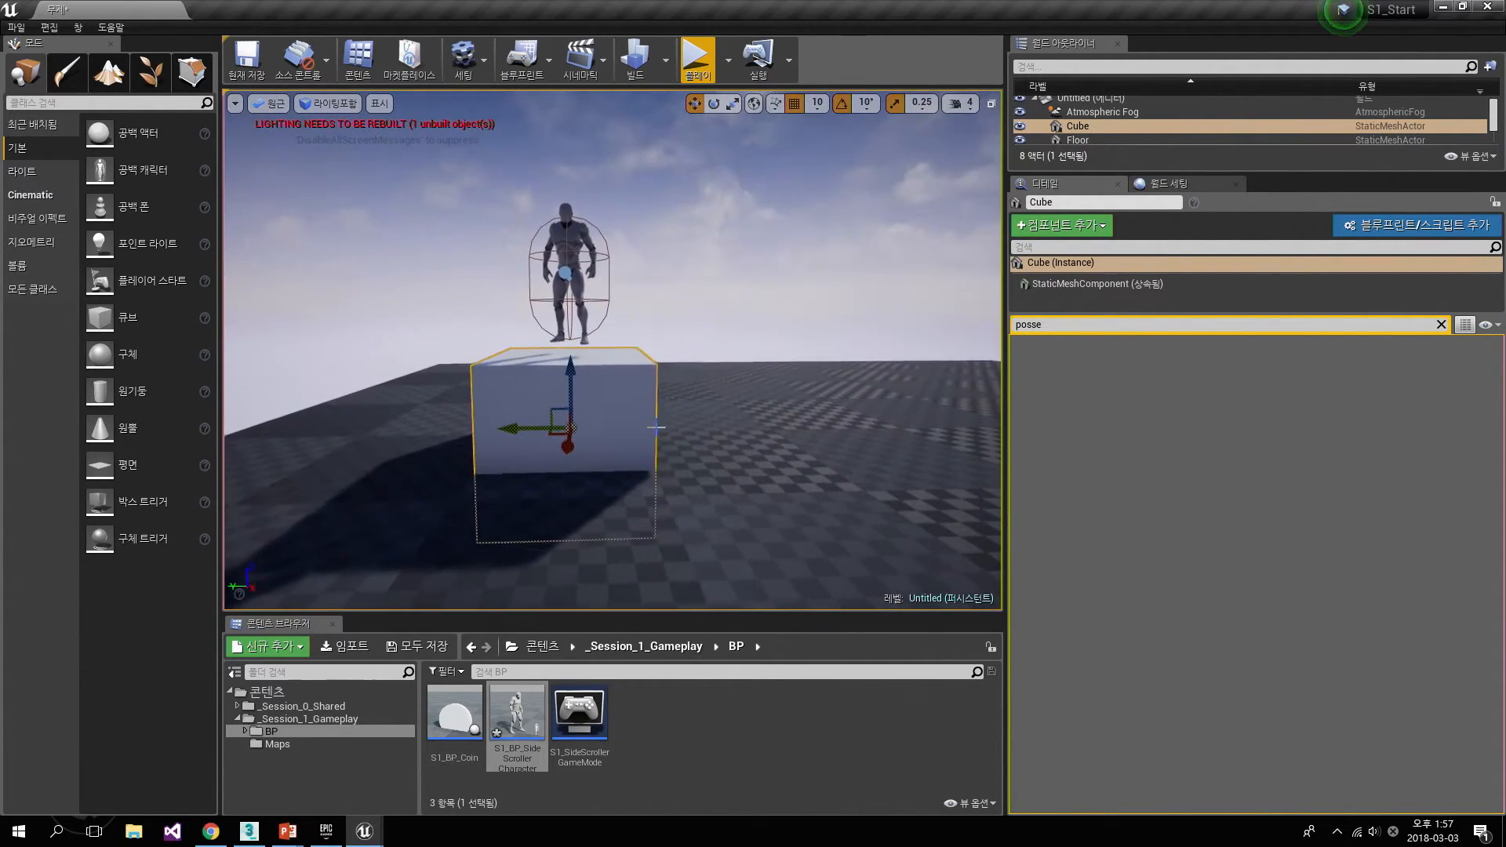
pyautogui.click(634, 320)
pyautogui.click(622, 387)
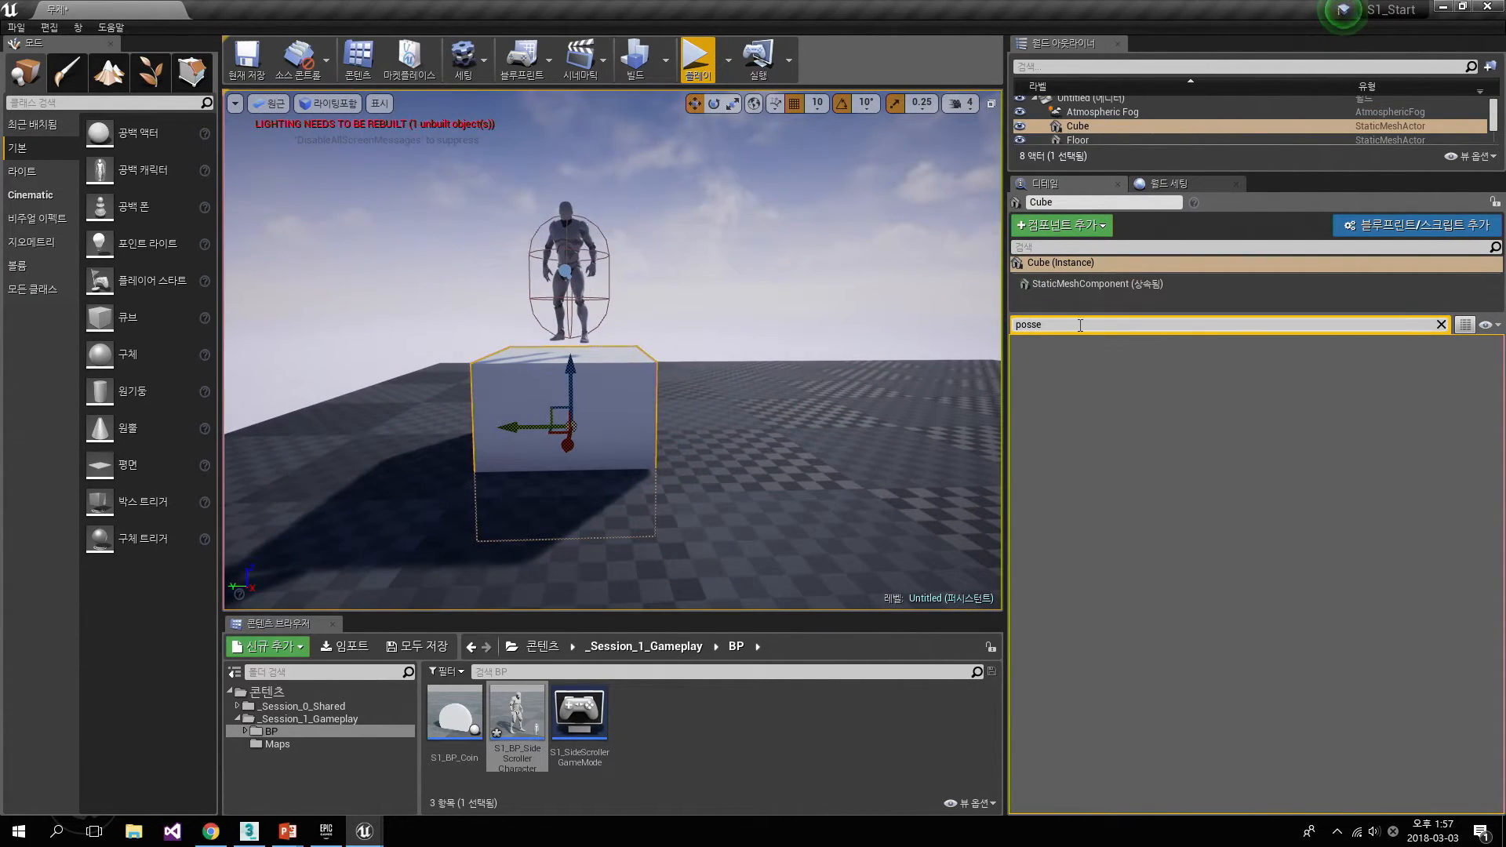
# - Scale the cube to 0.3 on all three axes and raise it to Z 40
pyautogui.click(1442, 324)
pyautogui.click(512, 412)
pyautogui.click(519, 320)
pyautogui.click(549, 414)
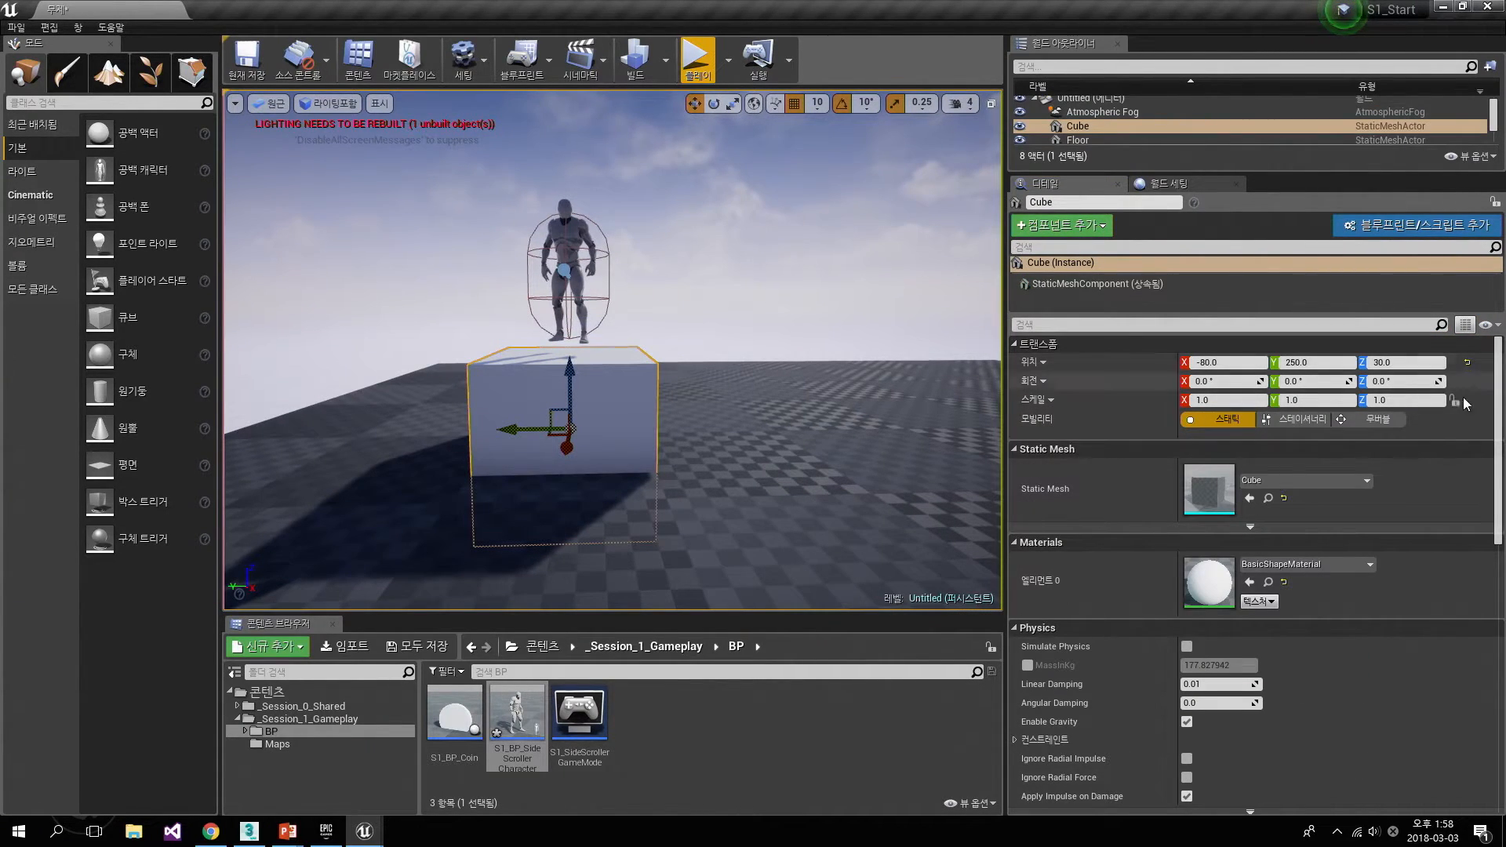
pyautogui.click(1200, 400)
pyautogui.write('0')
pyautogui.press('Return')
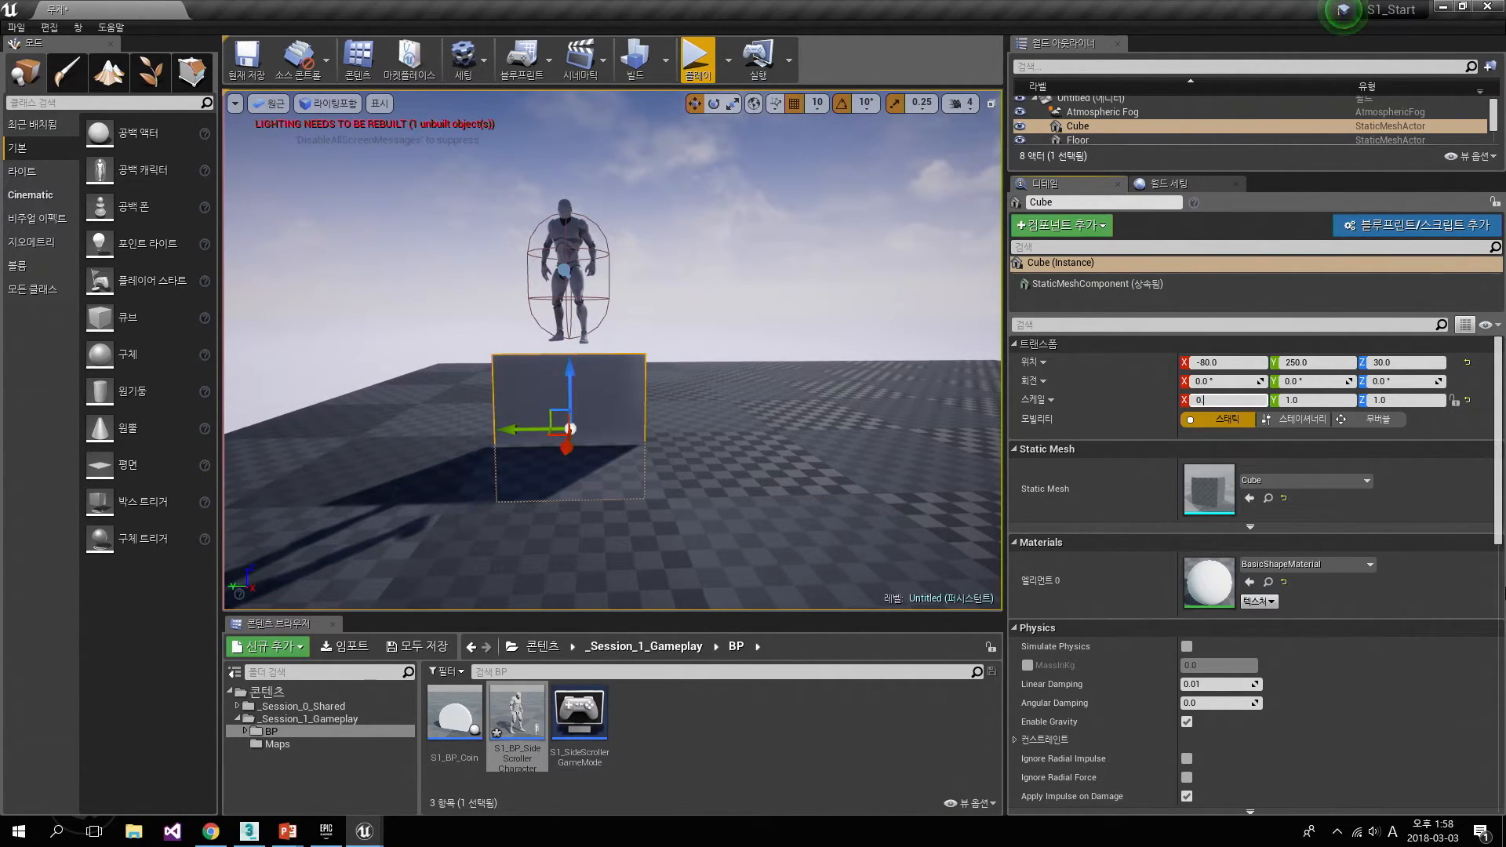
pyautogui.write('.3')
pyautogui.press('Tab')
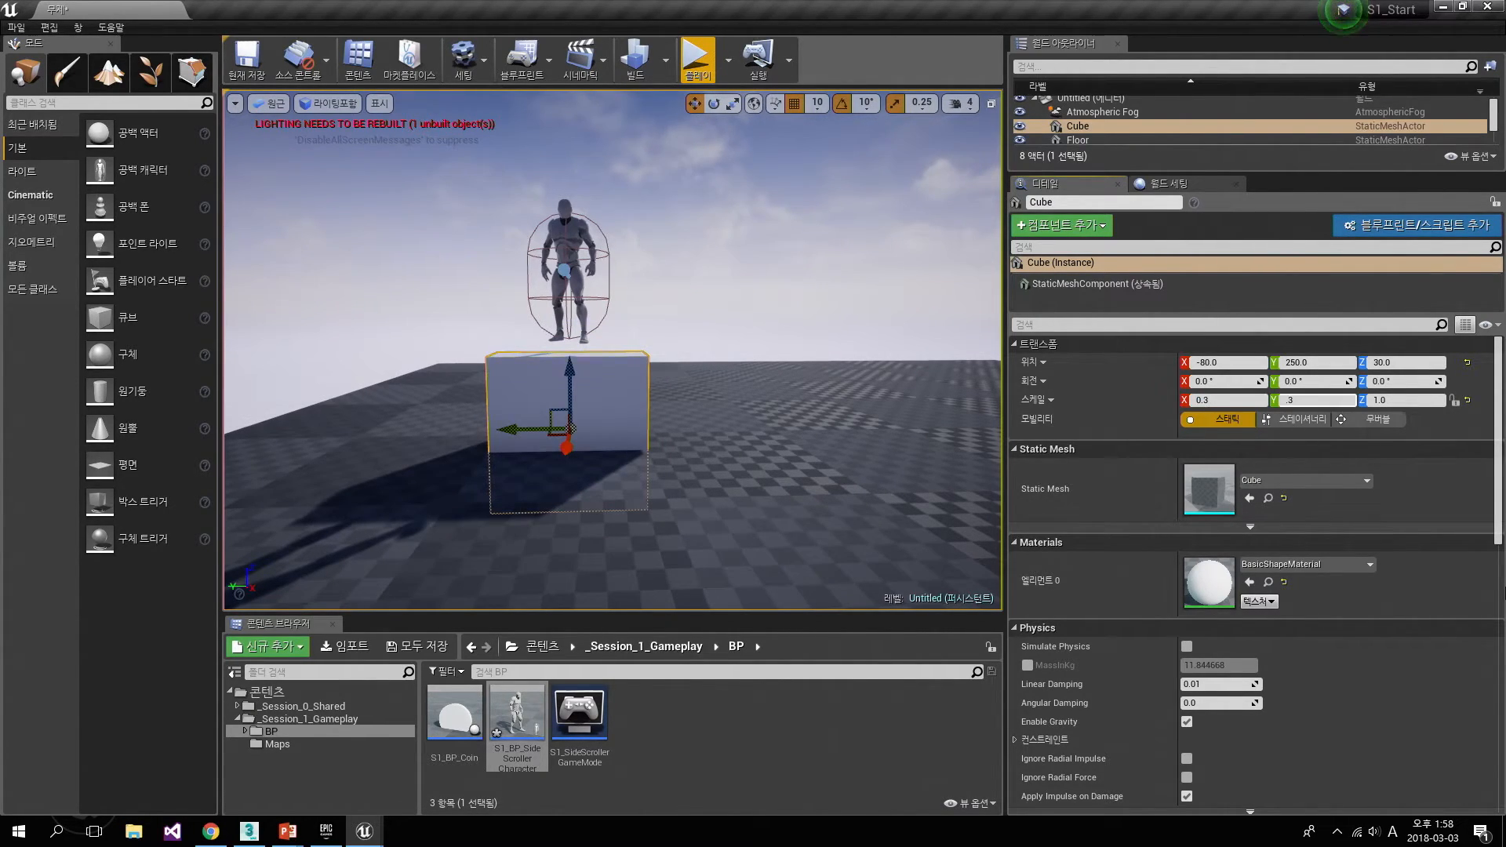
pyautogui.press('Tab')
pyautogui.write('.3')
pyautogui.press('Return')
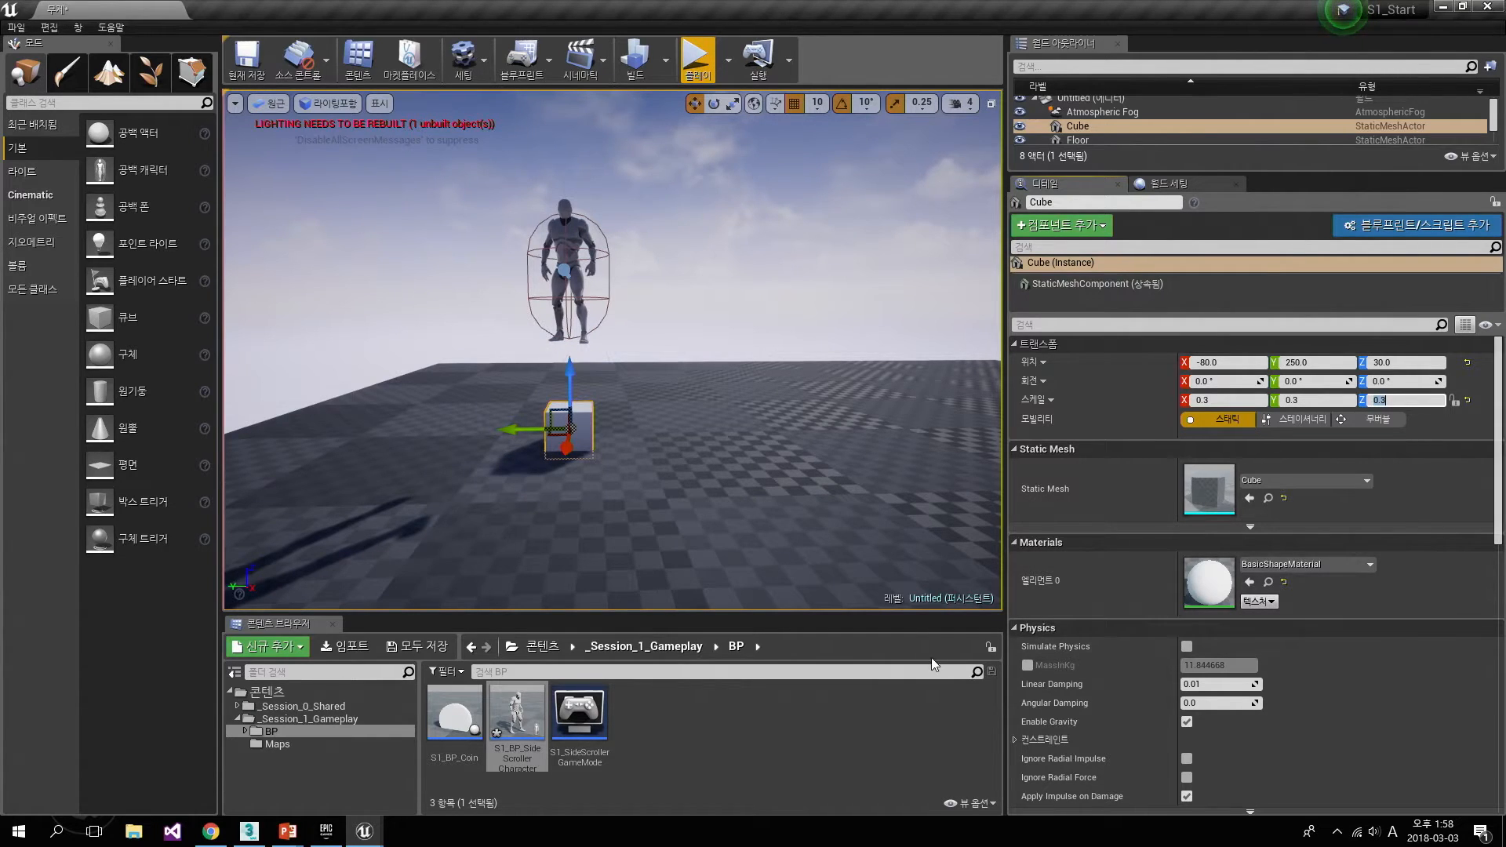
pyautogui.moveTo(573, 390); pyautogui.dragTo(572, 376)
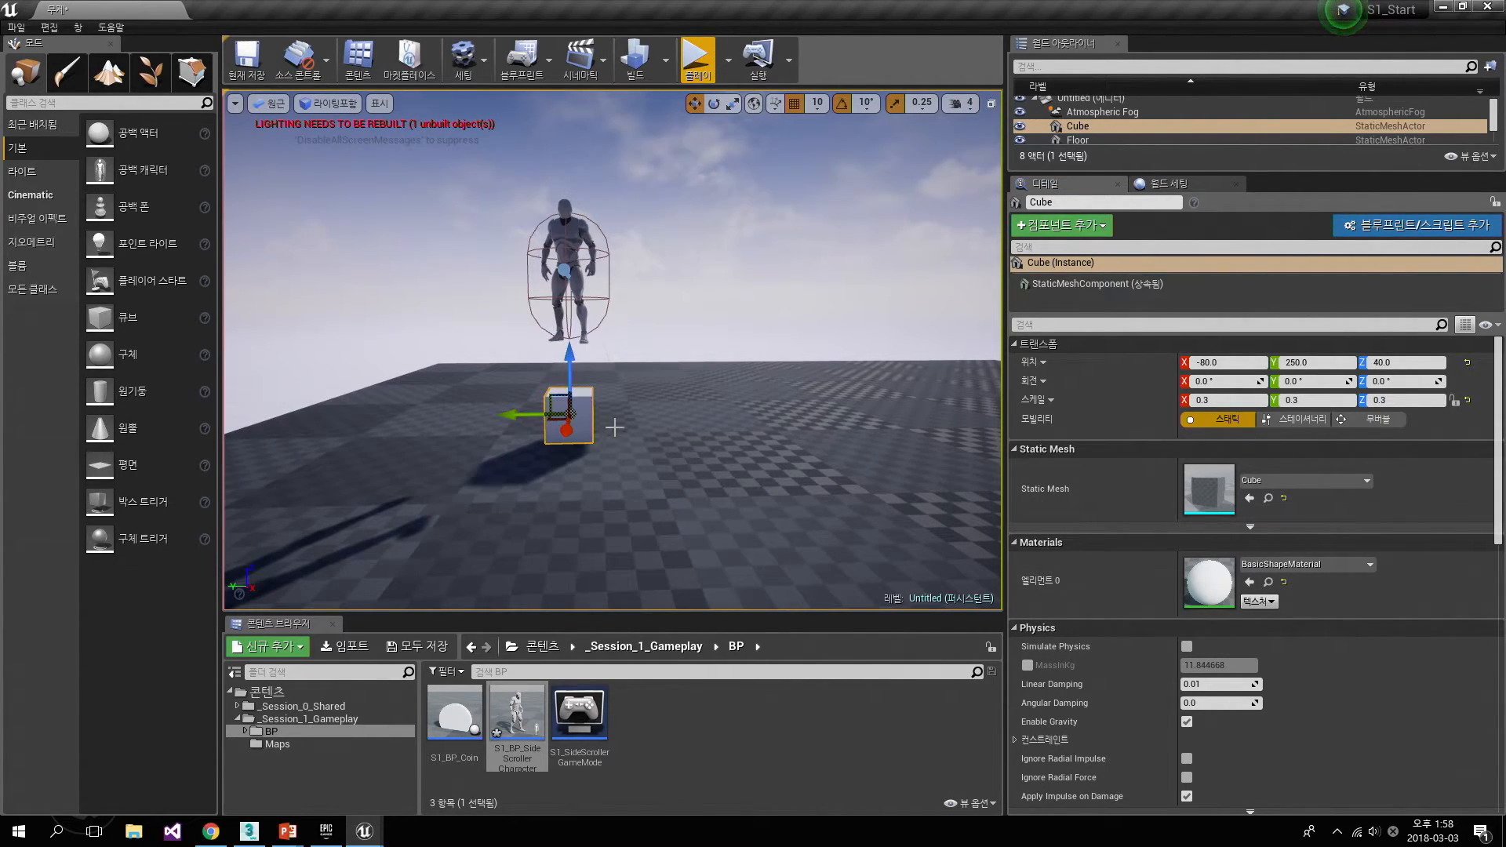
# - Duplicate the cube along the Y axis to form a continuous row of six cubes
pyautogui.moveTo(613, 427); pyautogui.dragTo(616, 420, button='right')
pyautogui.click(521, 430)
pyautogui.click(583, 407)
pyautogui.moveTo(516, 421); pyautogui.dragTo(725, 424)
# - Select all six cubes and duplicate them along Y to extend the row to twelve
pyautogui.click(587, 411)
pyautogui.keyDown('ctrl'); pyautogui.click(612, 422); pyautogui.keyUp('ctrl')
pyautogui.keyDown('ctrl'); pyautogui.click(664, 422); pyautogui.keyUp('ctrl')
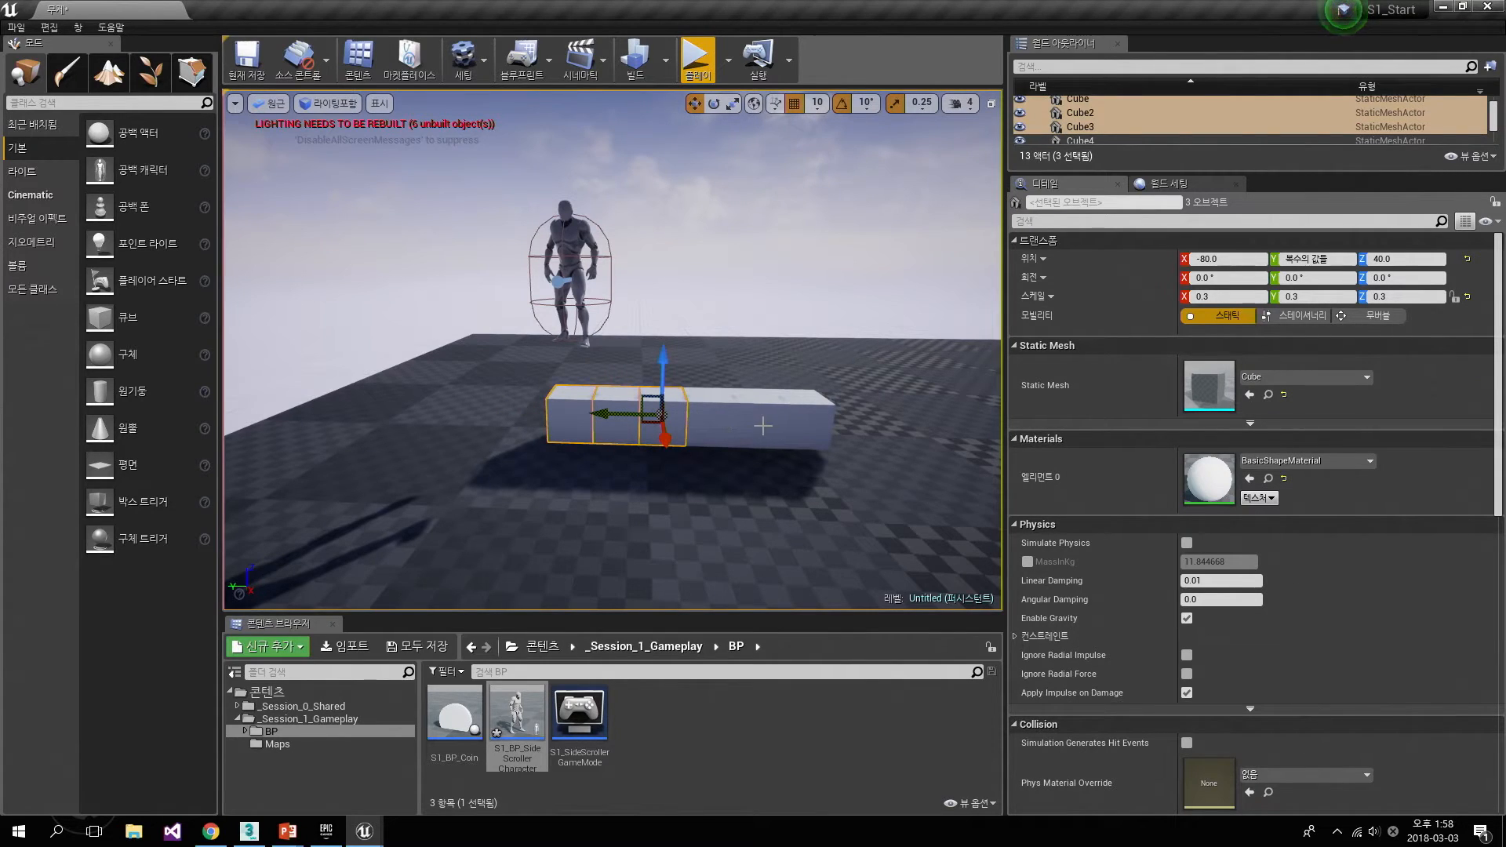
pyautogui.click(712, 430)
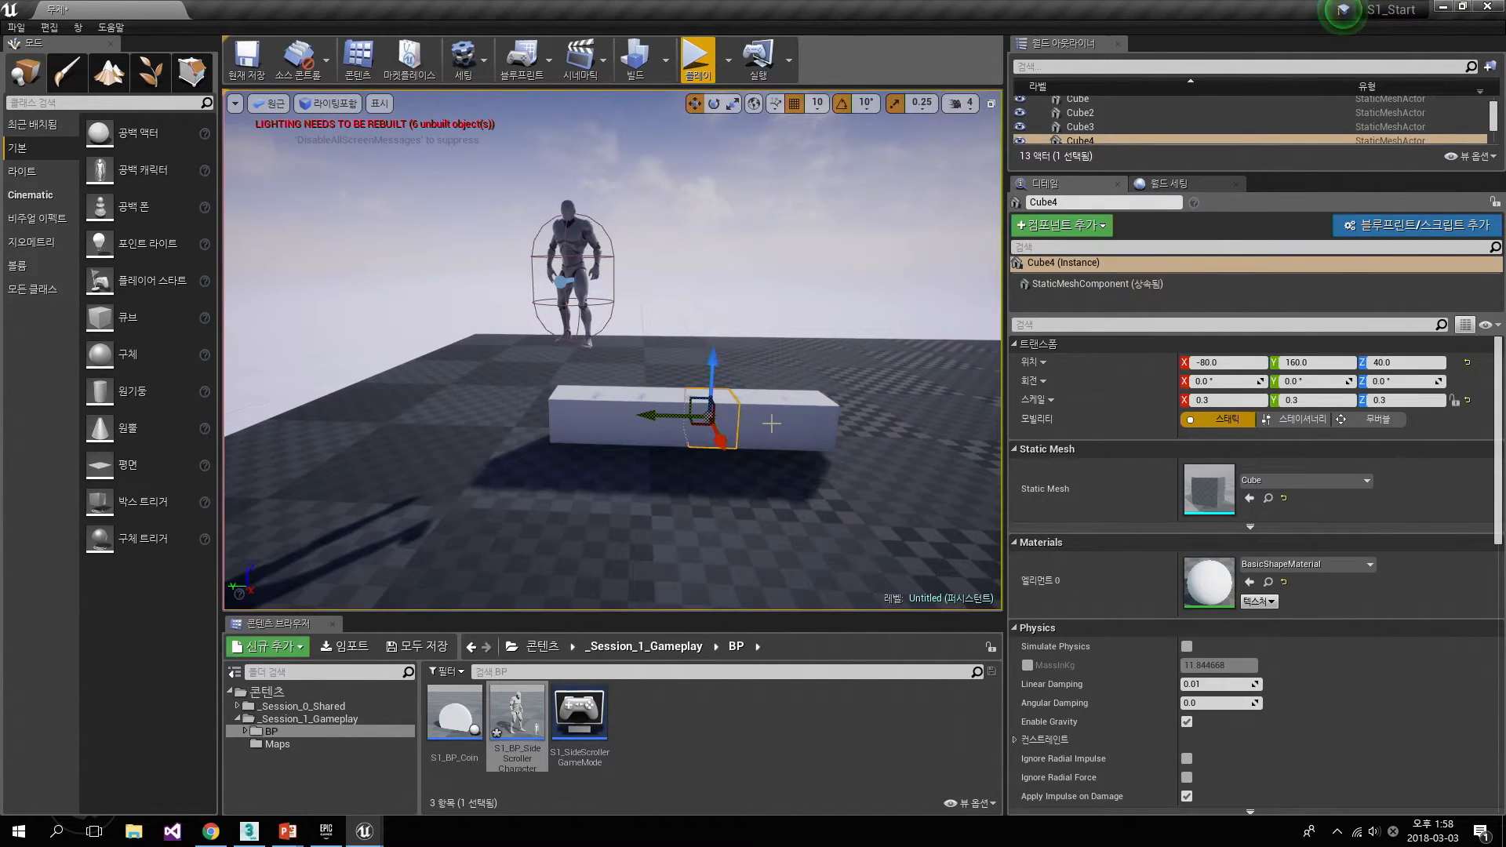
pyautogui.keyDown('ctrl'); pyautogui.click(798, 423); pyautogui.keyUp('ctrl')
pyautogui.keyDown('ctrl'); pyautogui.click(760, 428); pyautogui.keyUp('ctrl')
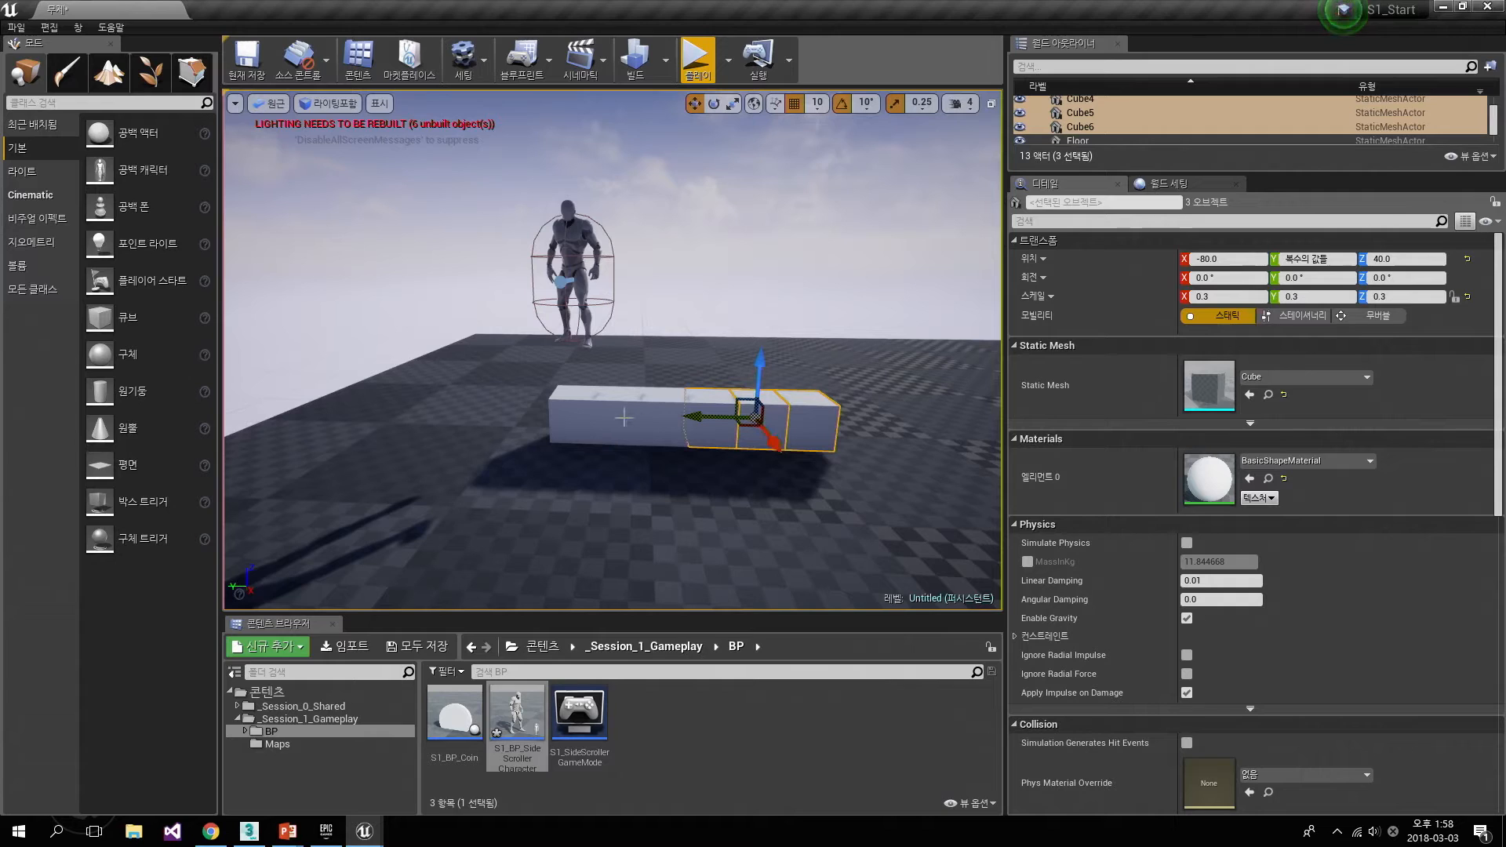
pyautogui.keyDown('ctrl'); pyautogui.click(663, 401); pyautogui.keyUp('ctrl')
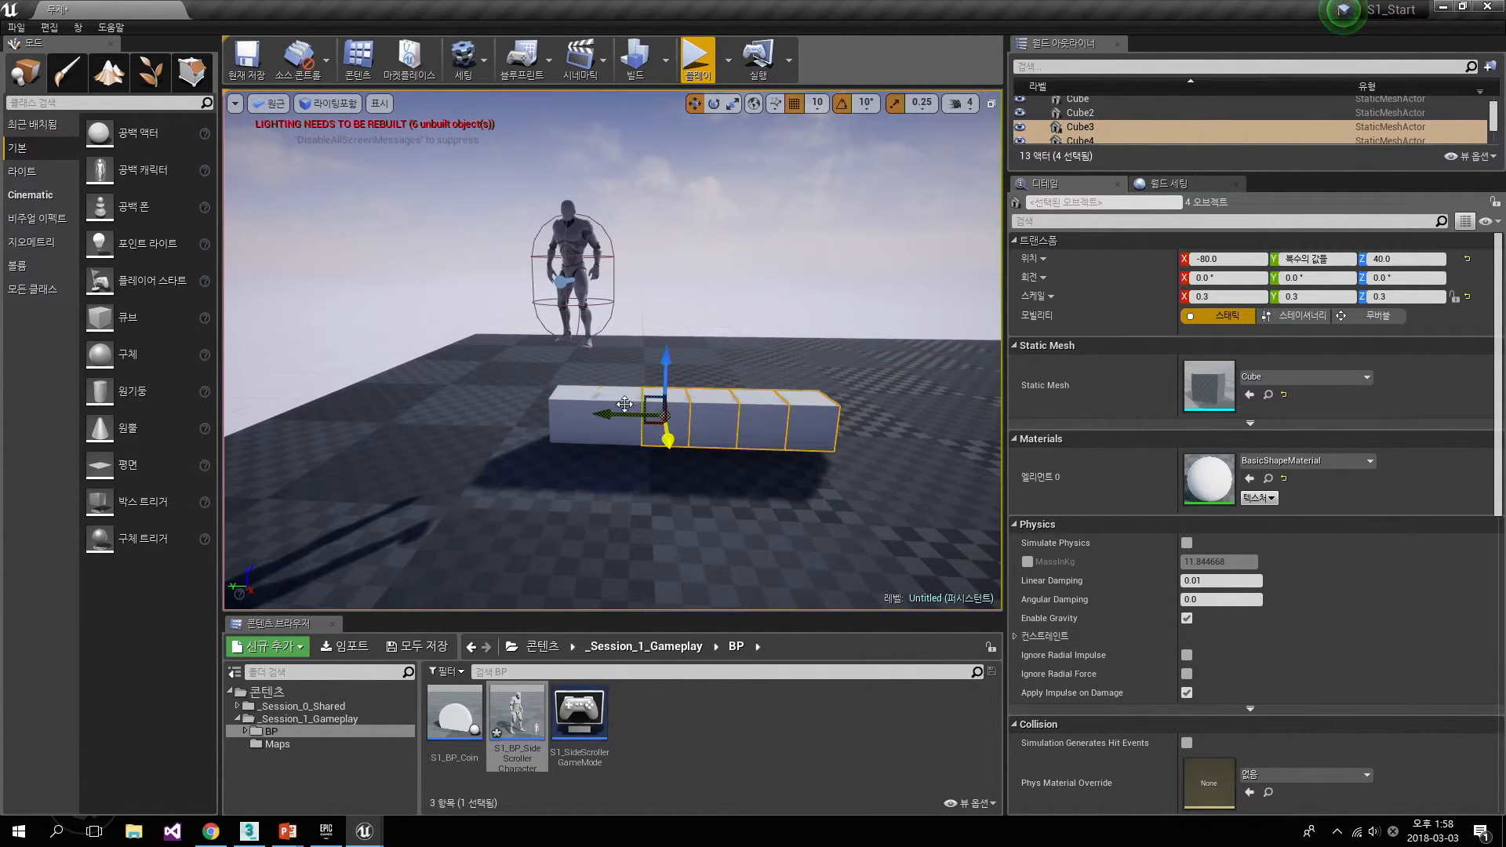
pyautogui.keyDown('ctrl'); pyautogui.click(623, 402); pyautogui.keyUp('ctrl')
pyautogui.keyDown('ctrl'); pyautogui.click(578, 398); pyautogui.keyUp('ctrl')
pyautogui.keyDown('alt'); pyautogui.moveTo(529, 414); pyautogui.dragTo(945, 439); pyautogui.keyUp('alt')
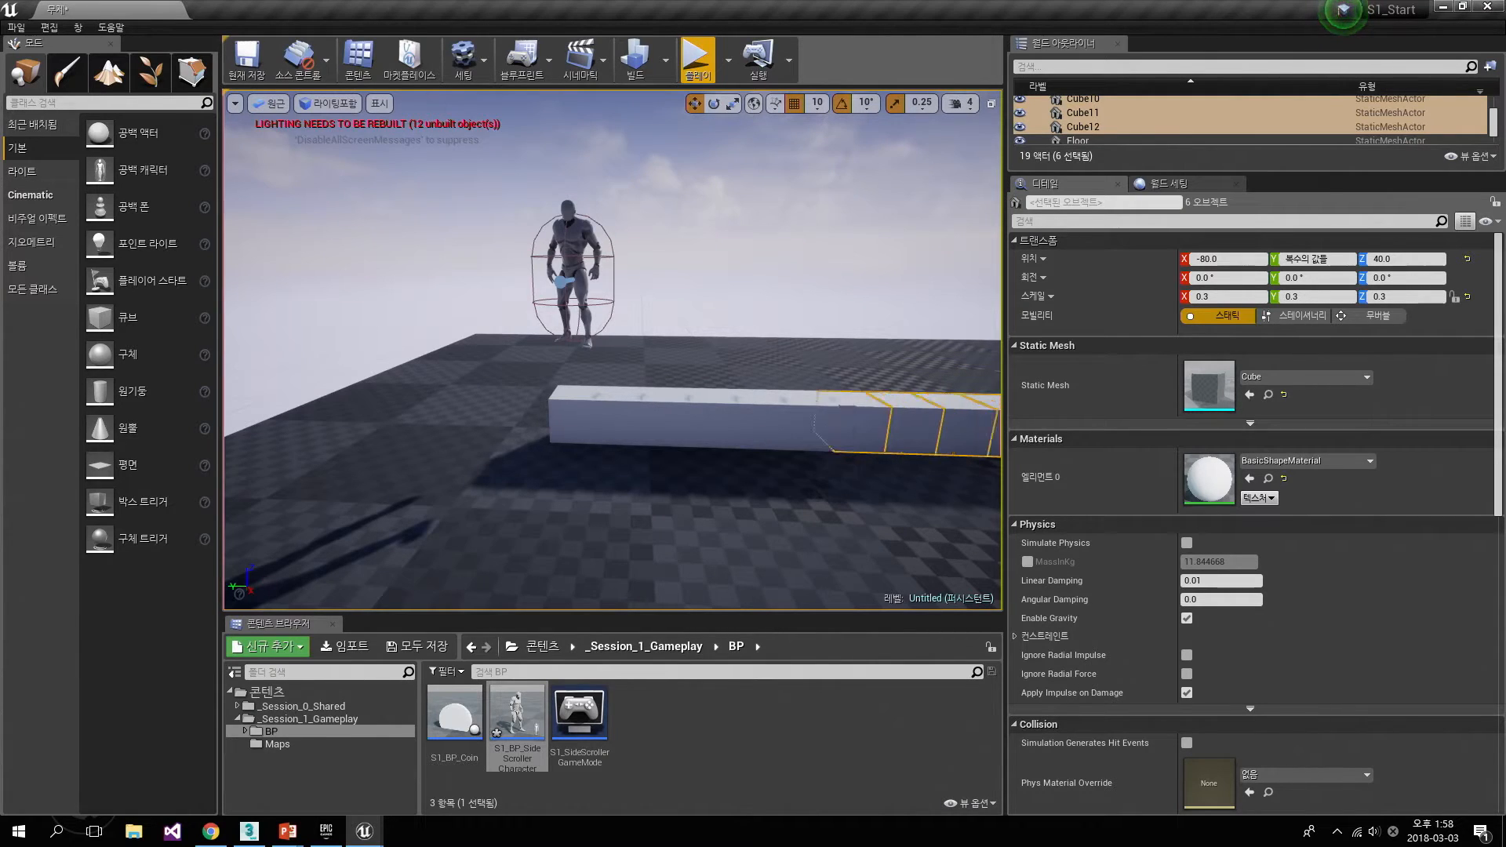
# - Keep duplicating the six-cube segment along Y until the row holds 30 cubes
pyautogui.press('d')
pyautogui.moveTo(606, 409); pyautogui.dragTo(606, 409, button='right')
pyautogui.keyDown('alt'); pyautogui.moveTo(600, 415); pyautogui.dragTo(926, 423); pyautogui.keyUp('alt')
pyautogui.moveTo(843, 457); pyautogui.dragTo(843, 457, button='right')
pyautogui.press('s')
pyautogui.press('d')
pyautogui.keyDown('alt'); pyautogui.moveTo(506, 395); pyautogui.dragTo(831, 408); pyautogui.keyUp('alt')
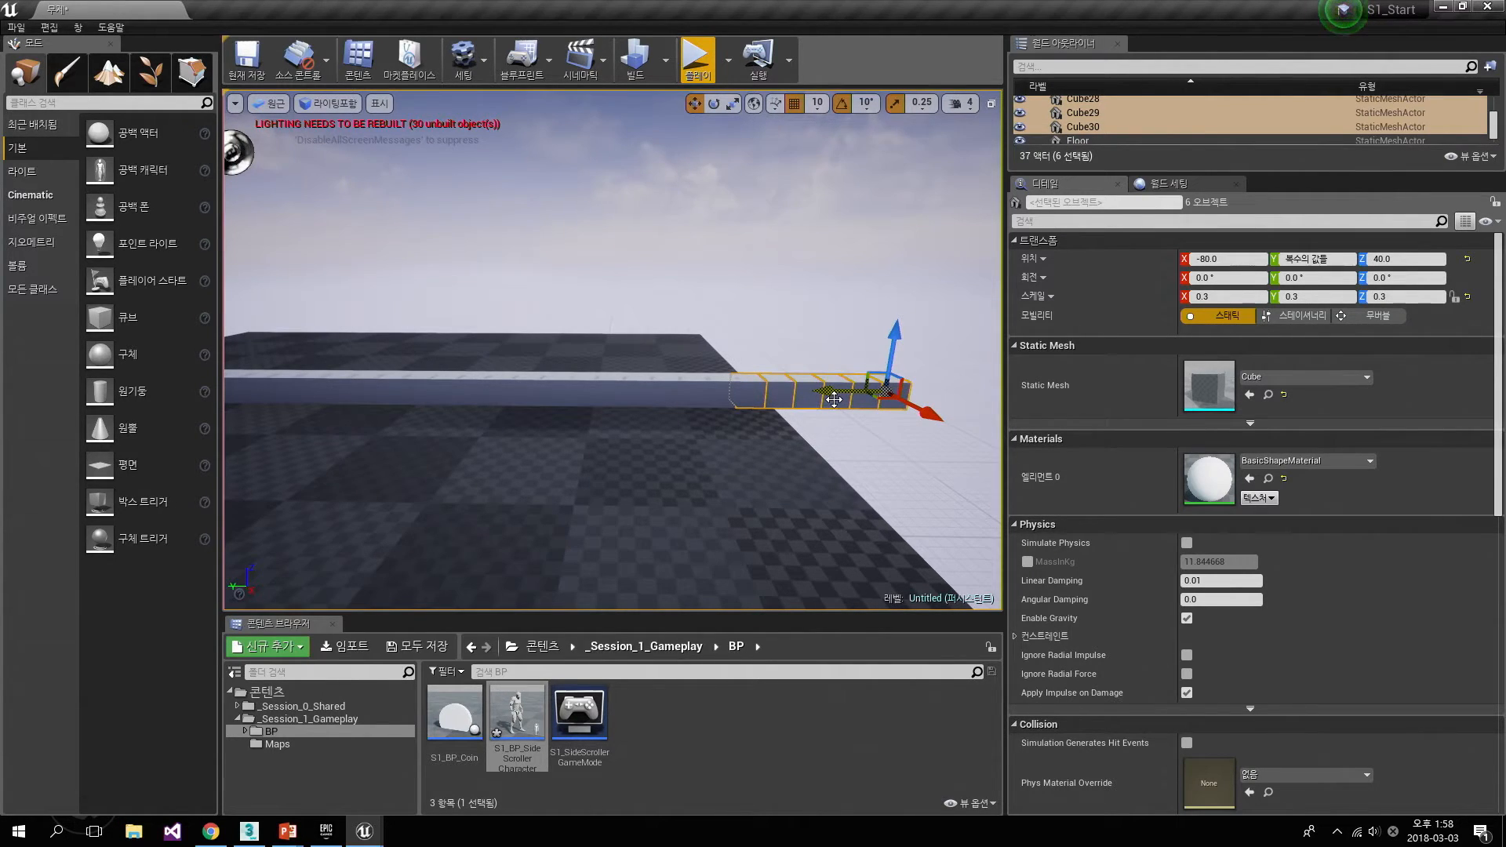
# - Rotate the last six cubes 90° about X and place them upright on the row as a column
pyautogui.press('e')
pyautogui.moveTo(900, 312); pyautogui.dragTo(776, 358)
pyautogui.press('w')
pyautogui.press('w')
pyautogui.moveTo(880, 333); pyautogui.dragTo(861, 334, button='right')
pyautogui.moveTo(970, 357); pyautogui.dragTo(404, 200)
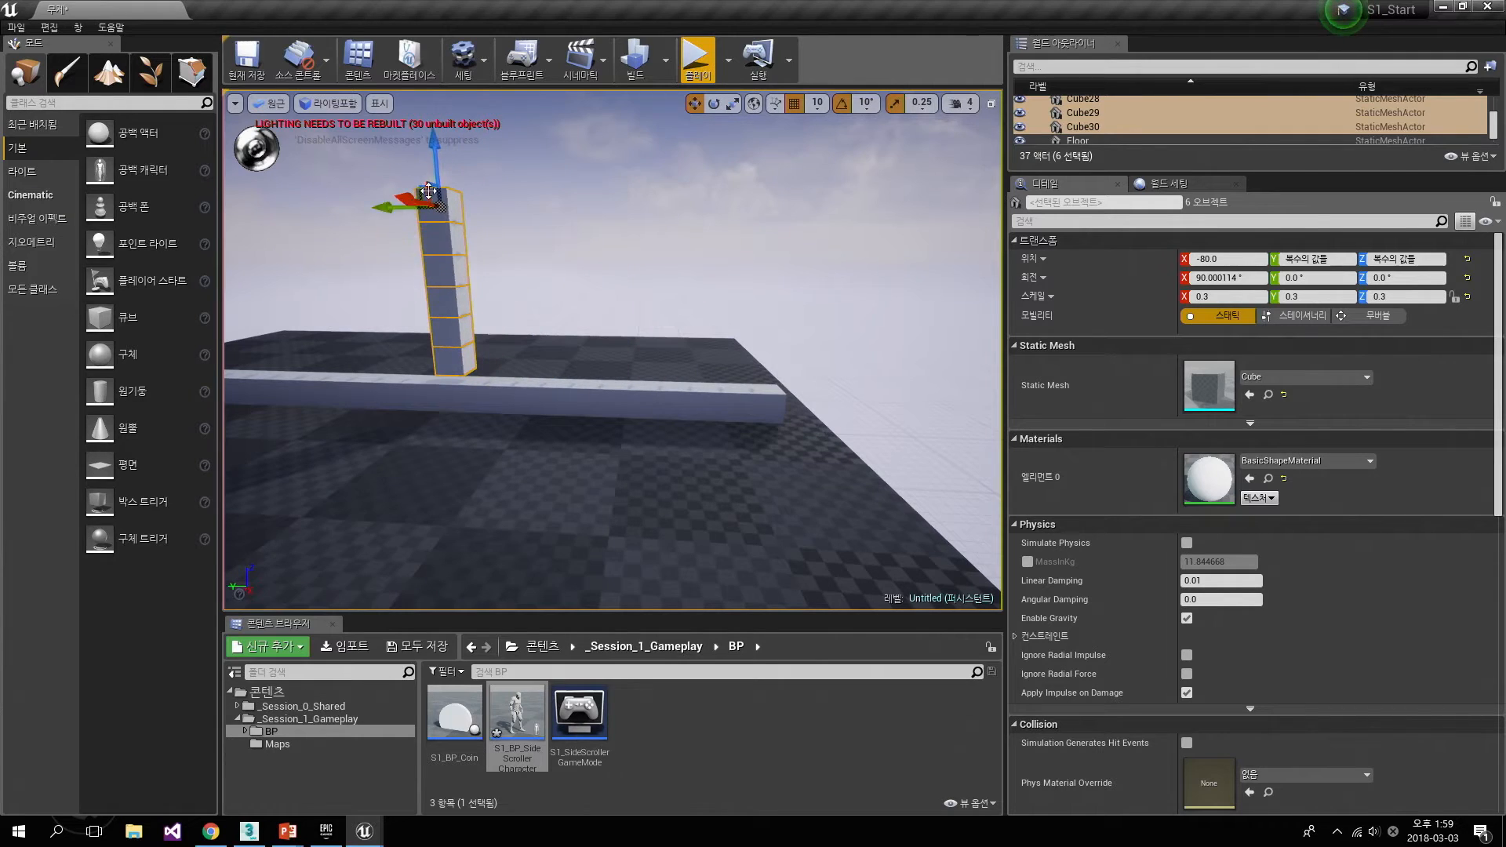
# - Shift the upright column along the Y axis toward the middle of the cube row
pyautogui.press('w')
pyautogui.moveTo(473, 214); pyautogui.dragTo(517, 231, button='right')
pyautogui.press('e')
pyautogui.press('s')
pyautogui.moveTo(784, 439); pyautogui.dragTo(715, 447, button='right')
pyautogui.moveTo(652, 337); pyautogui.dragTo(580, 340)
pyautogui.moveTo(551, 431); pyautogui.dragTo(554, 396, button='right')
pyautogui.press('q')
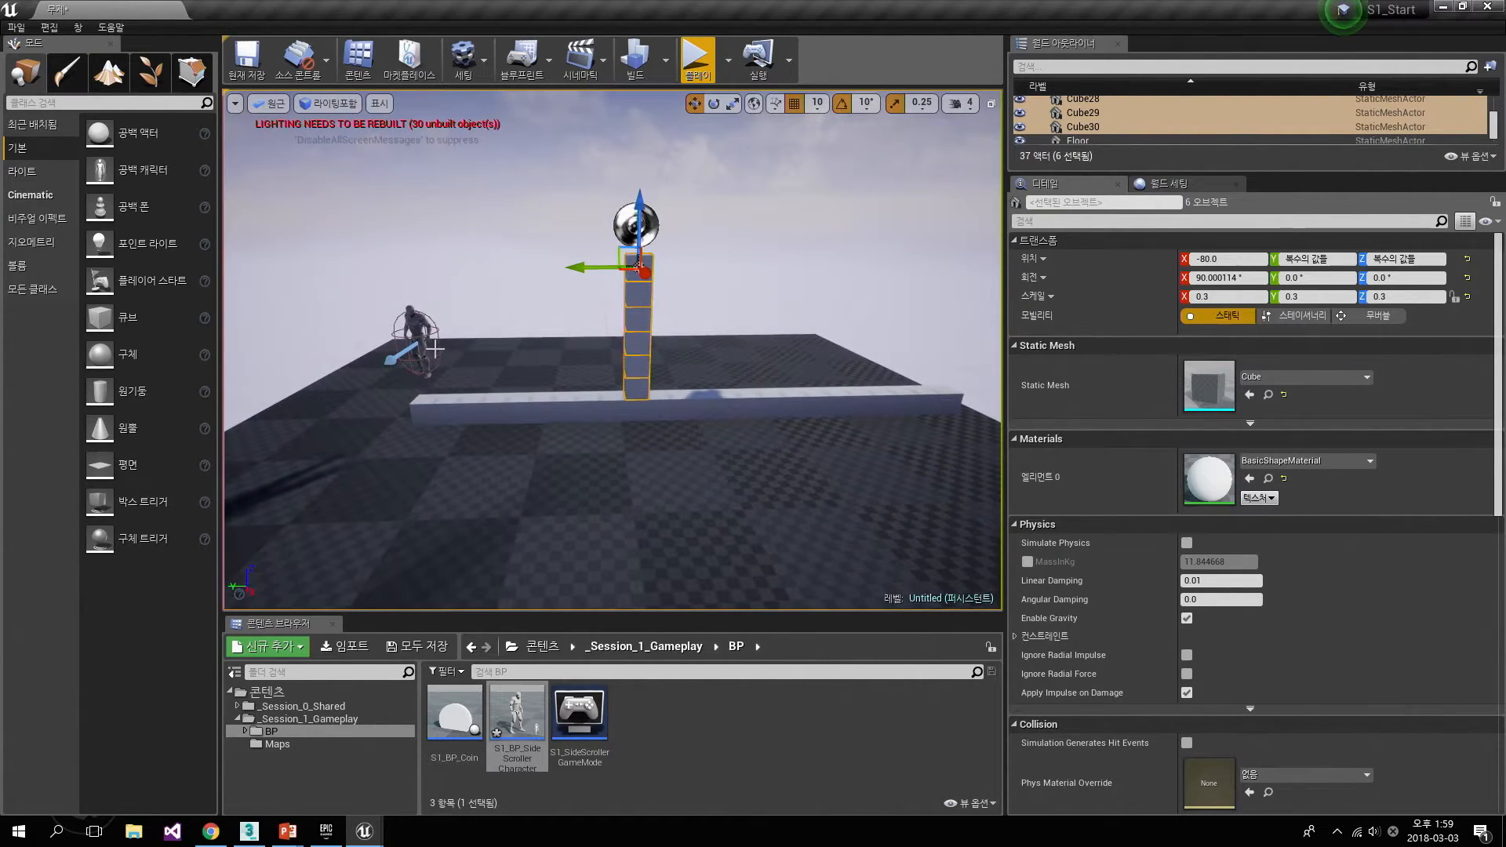
# - Delete the Floor from the level
pyautogui.click(465, 410)
pyautogui.click(443, 412)
pyautogui.click(504, 492)
pyautogui.press('s')
pyautogui.moveTo(545, 505); pyautogui.dragTo(550, 480, button='right')
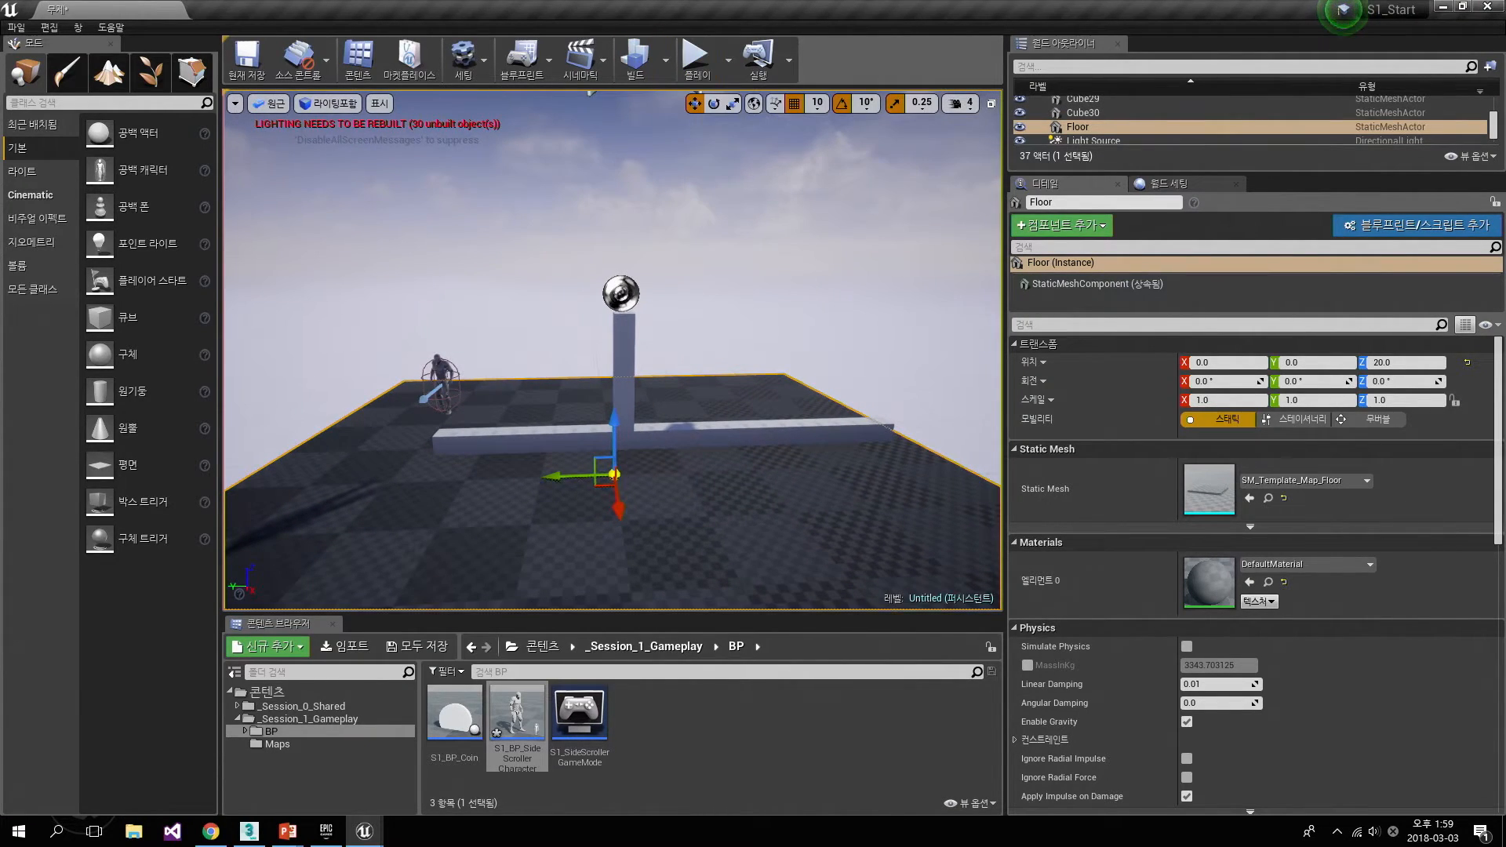
pyautogui.press('Delete')
# - Test the floorless level in a short play session
pyautogui.moveTo(596, 392); pyautogui.dragTo(585, 359, button='right')
pyautogui.press('w')
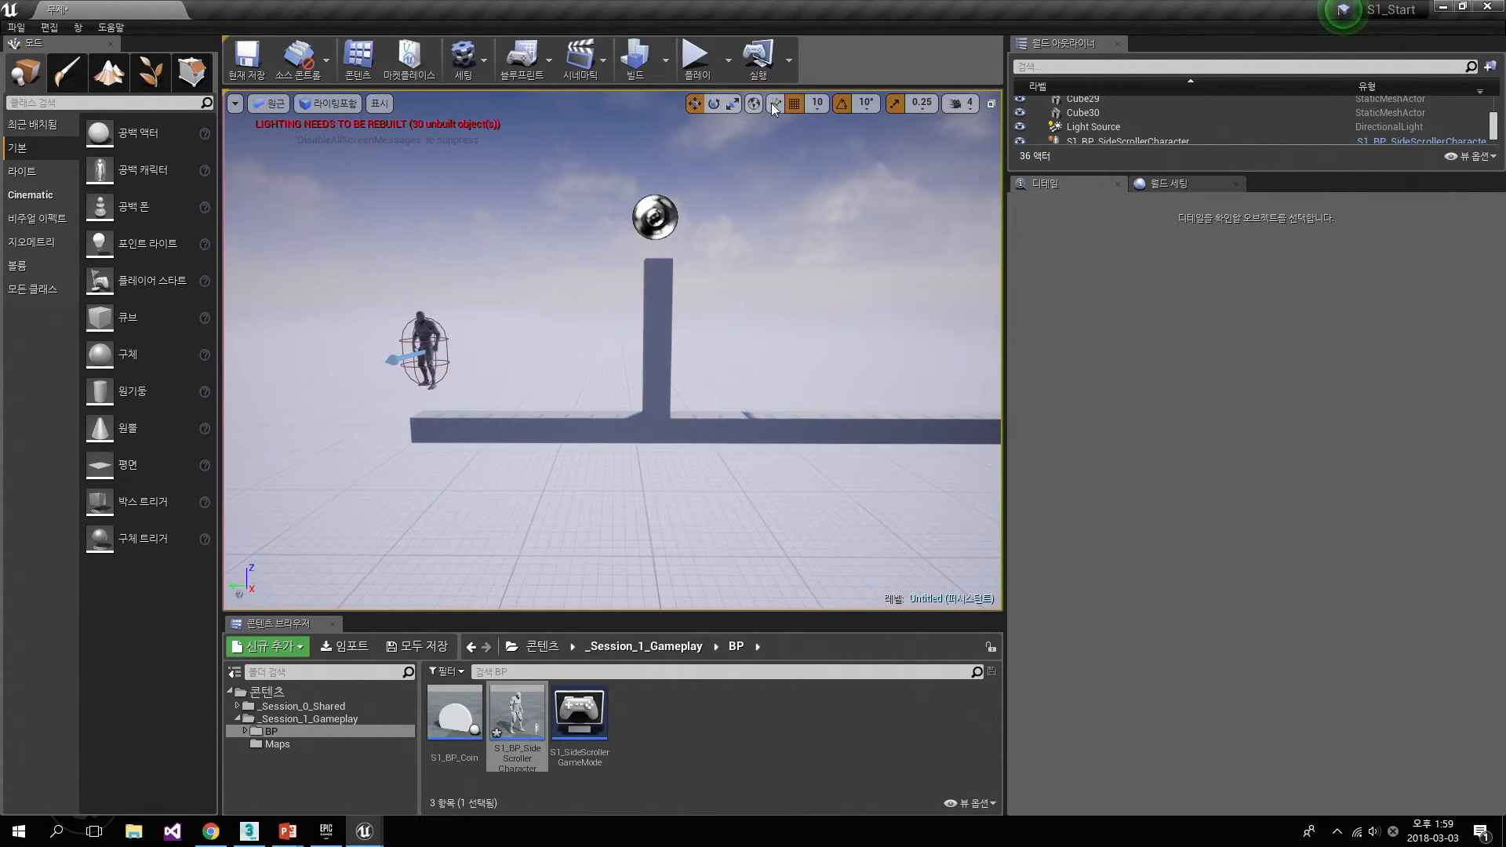
pyautogui.click(694, 57)
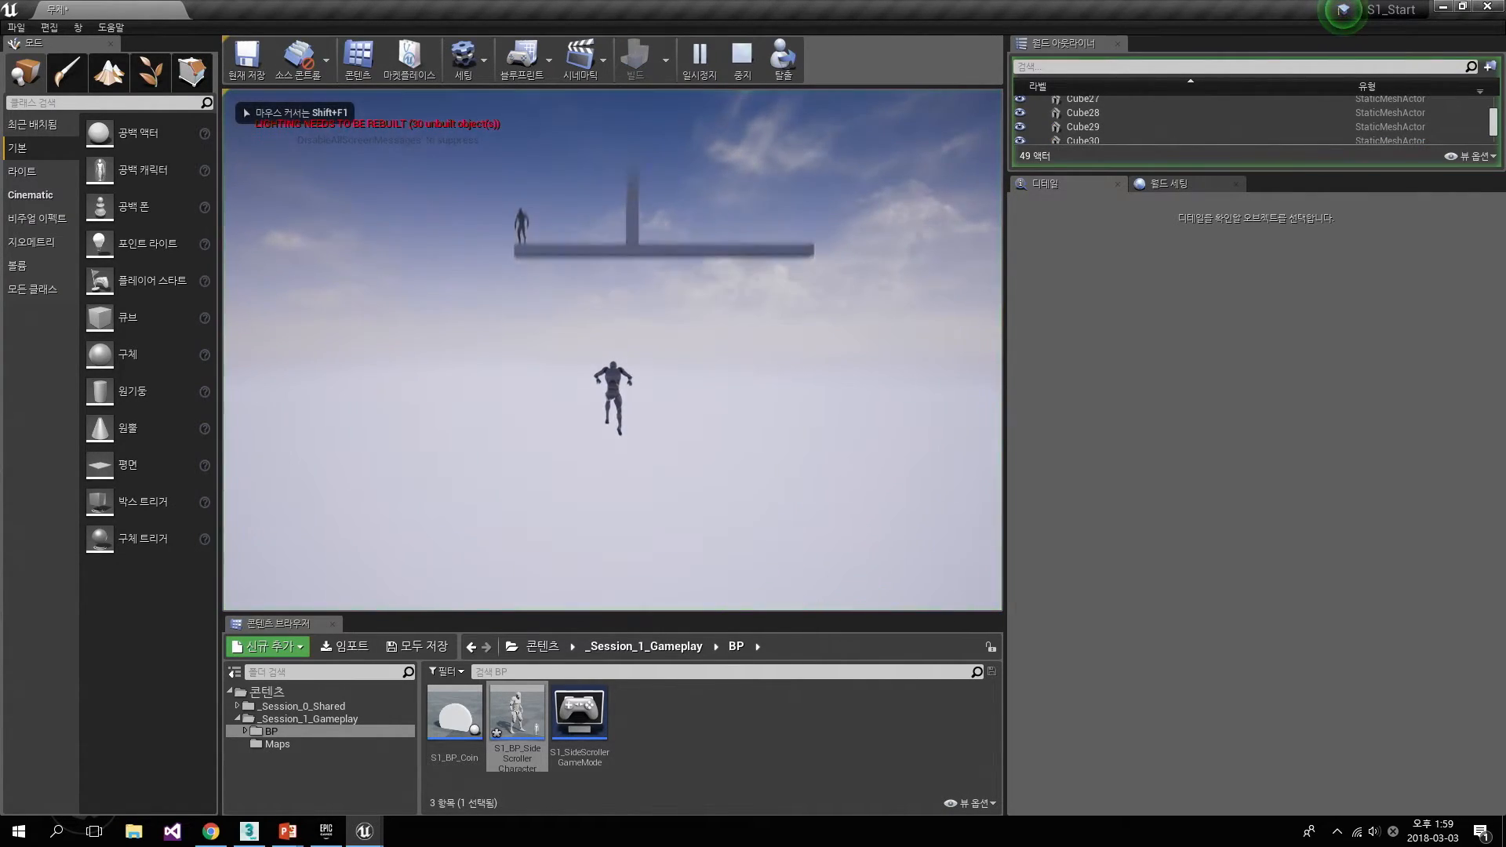
pyautogui.press('Escape')
# - Set Auto Possess Player of the placed S1_BP_SideScrollerCharacter to Player 0
pyautogui.press('w')
pyautogui.moveTo(596, 346); pyautogui.dragTo(591, 354, button='right')
pyautogui.click(591, 354)
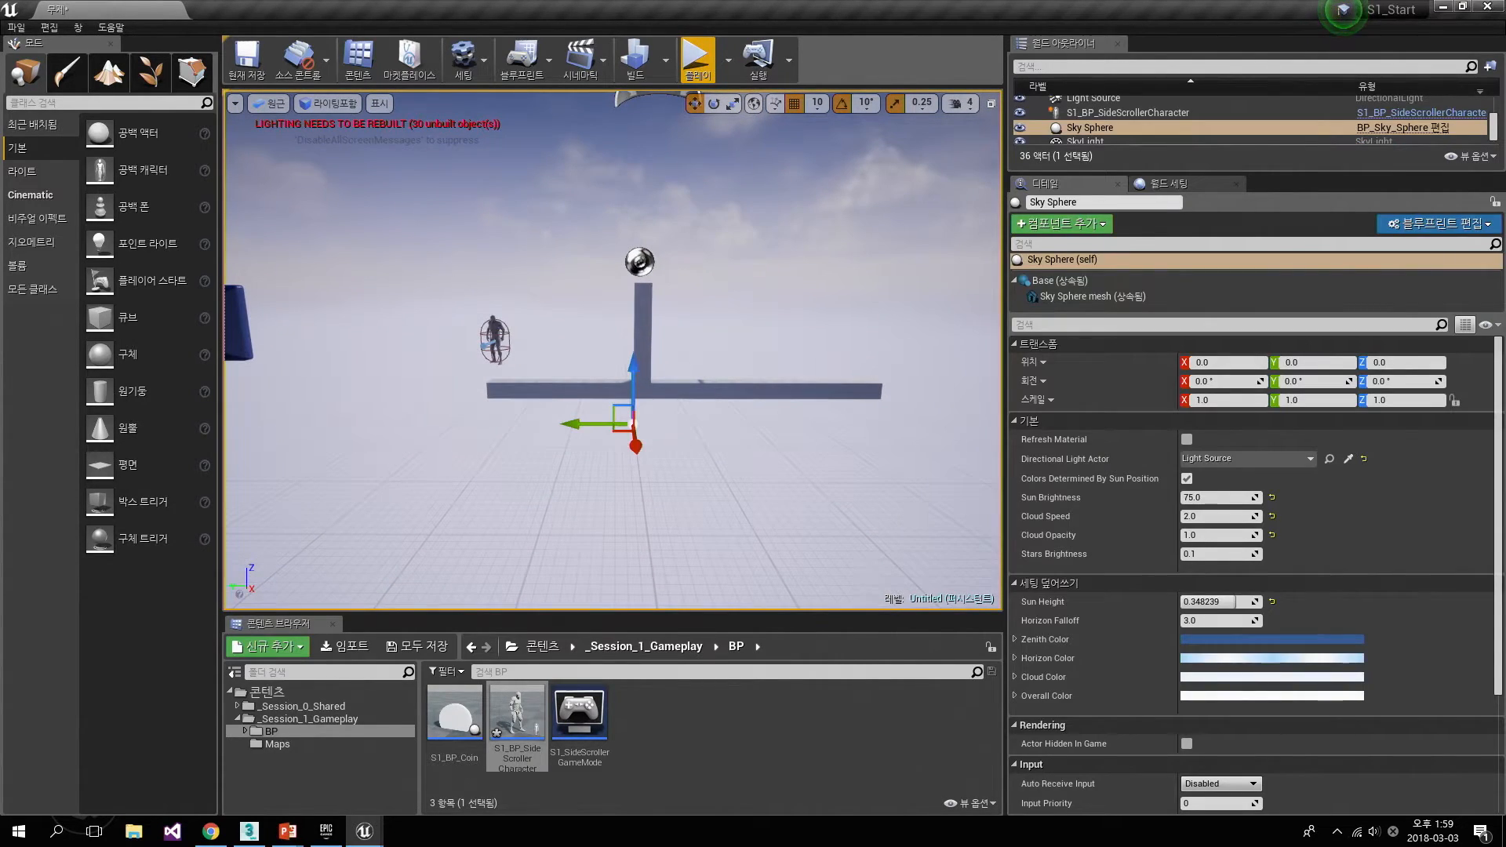
pyautogui.click(494, 341)
pyautogui.click(520, 302)
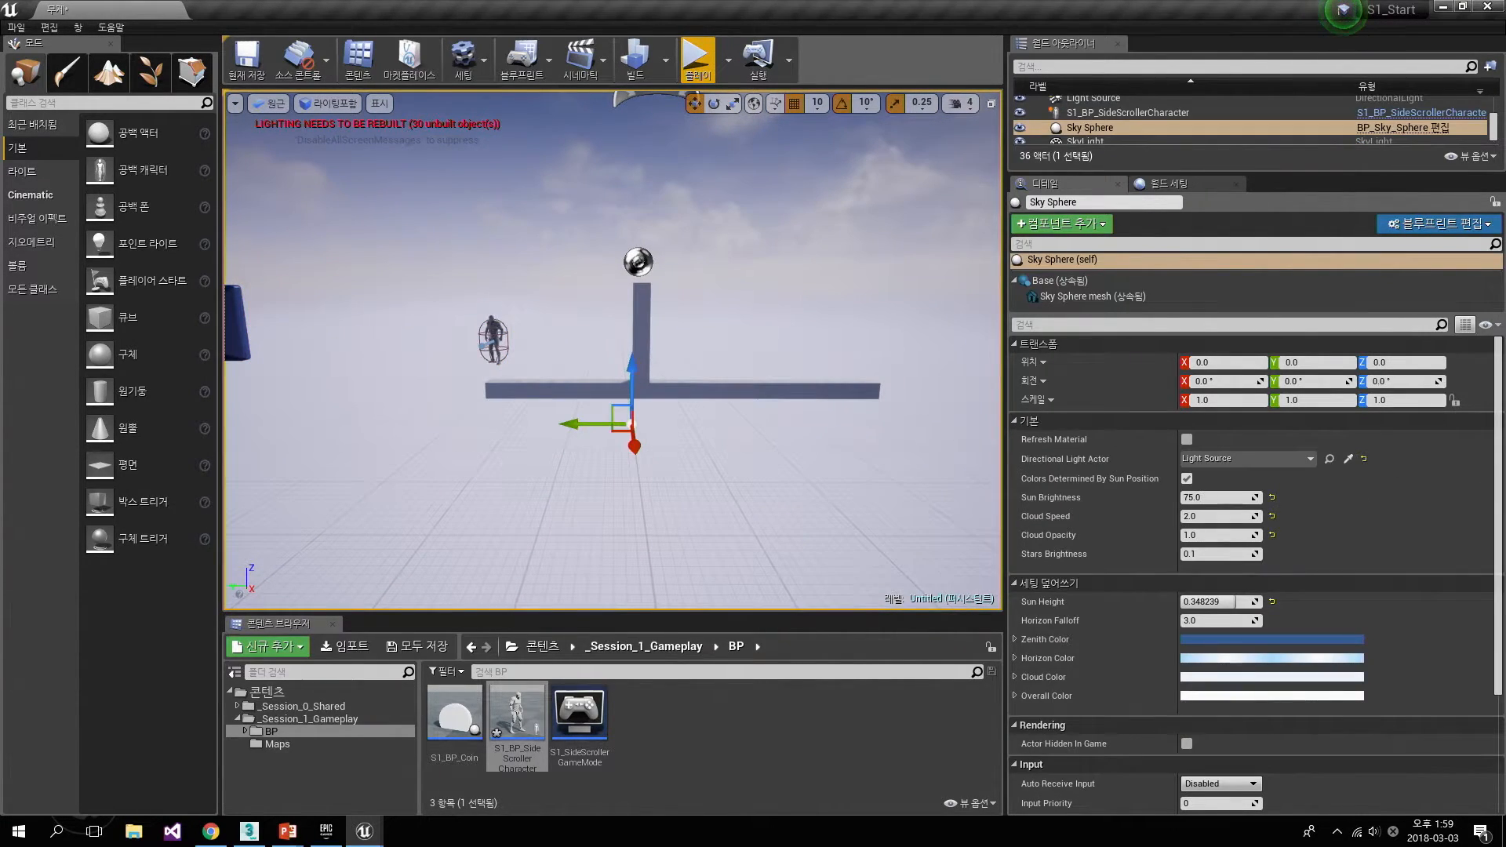
pyautogui.click(495, 325)
pyautogui.click(1260, 326)
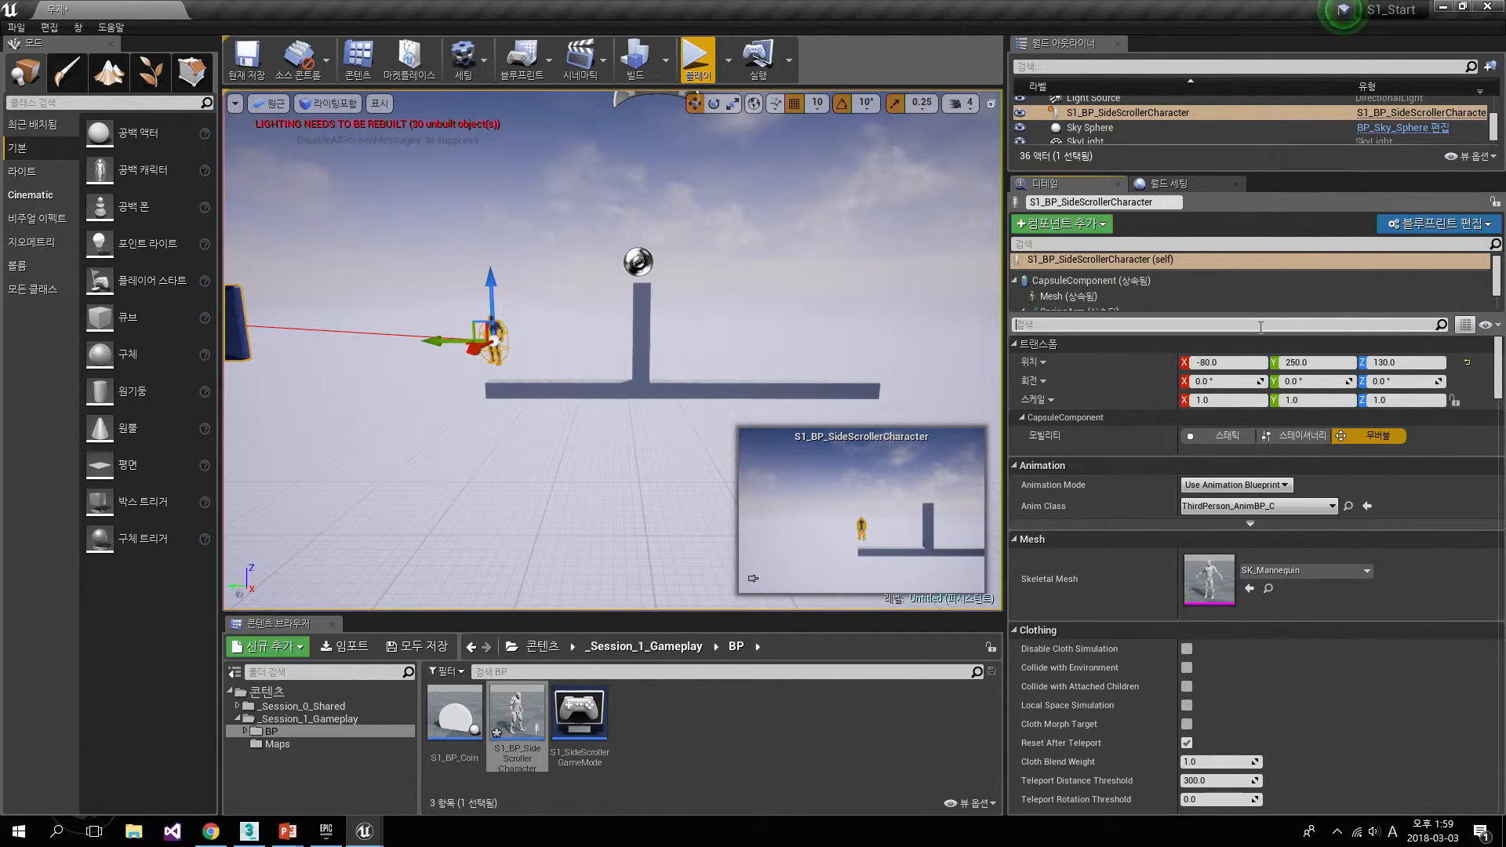
pyautogui.write('auto')
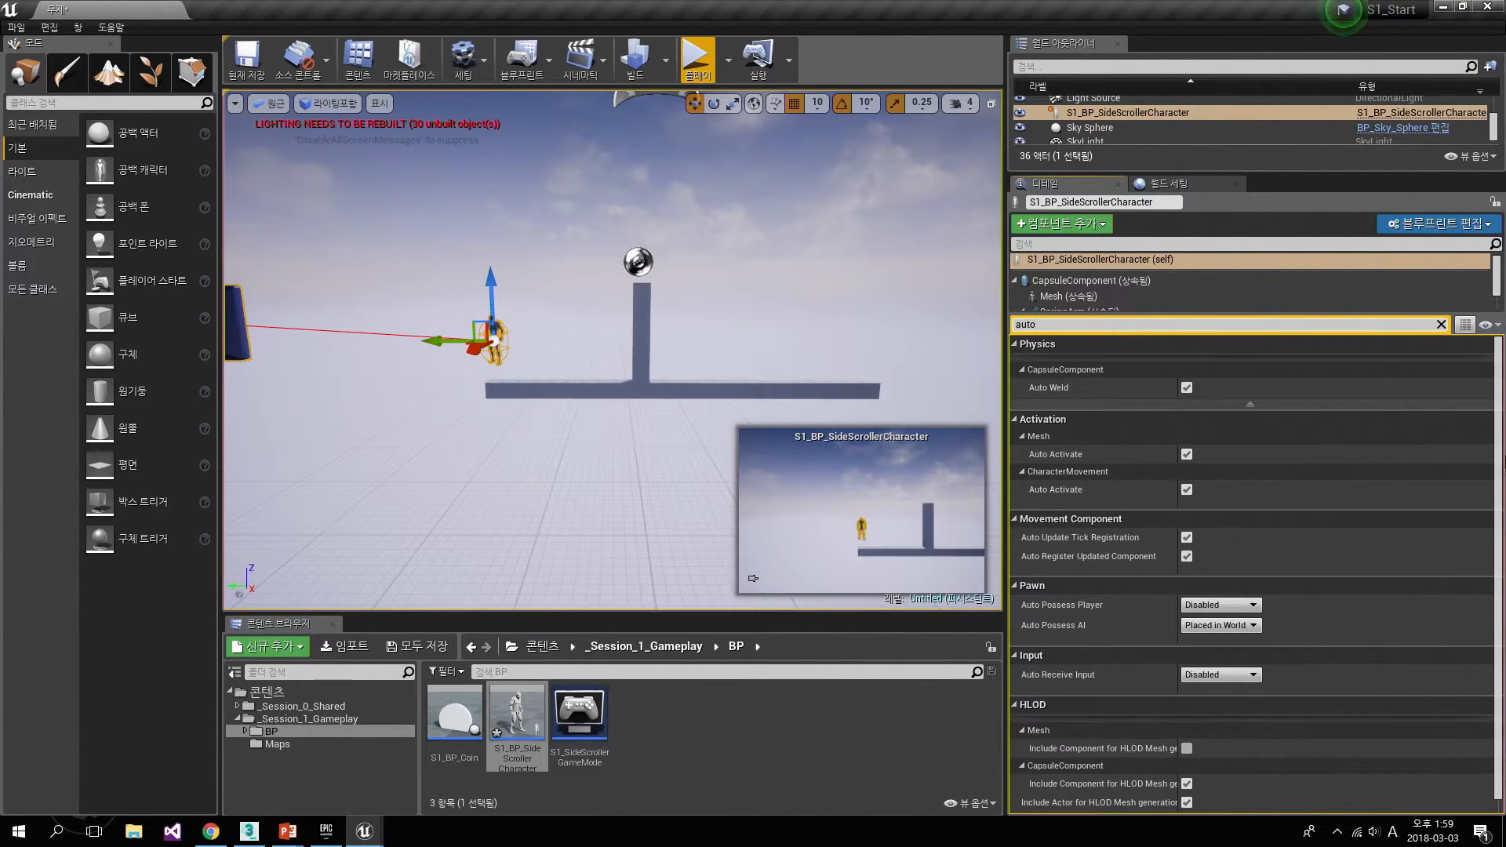
pyautogui.write(' po')
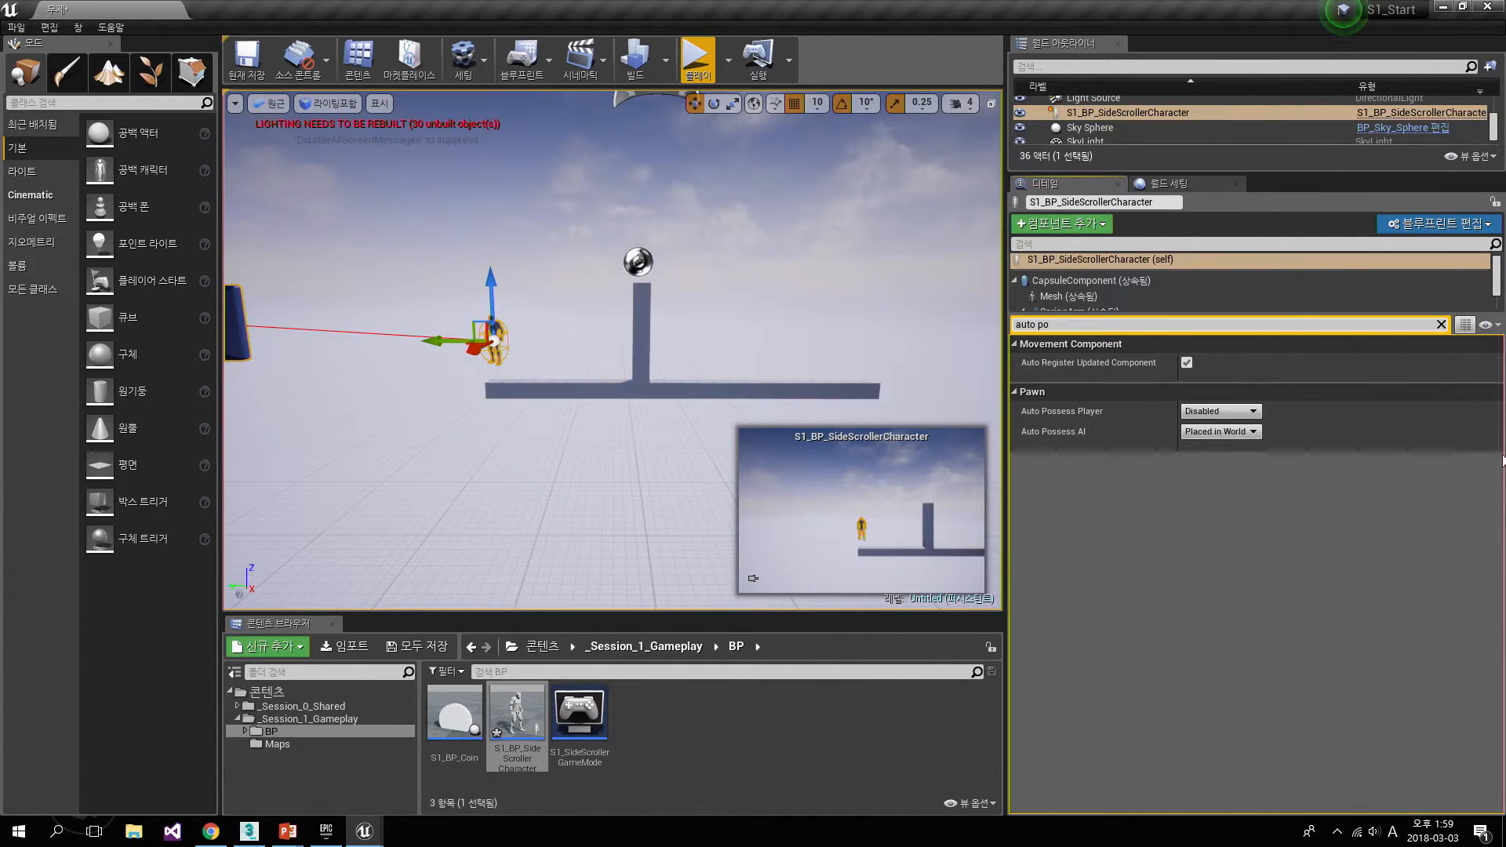
pyautogui.click(1220, 410)
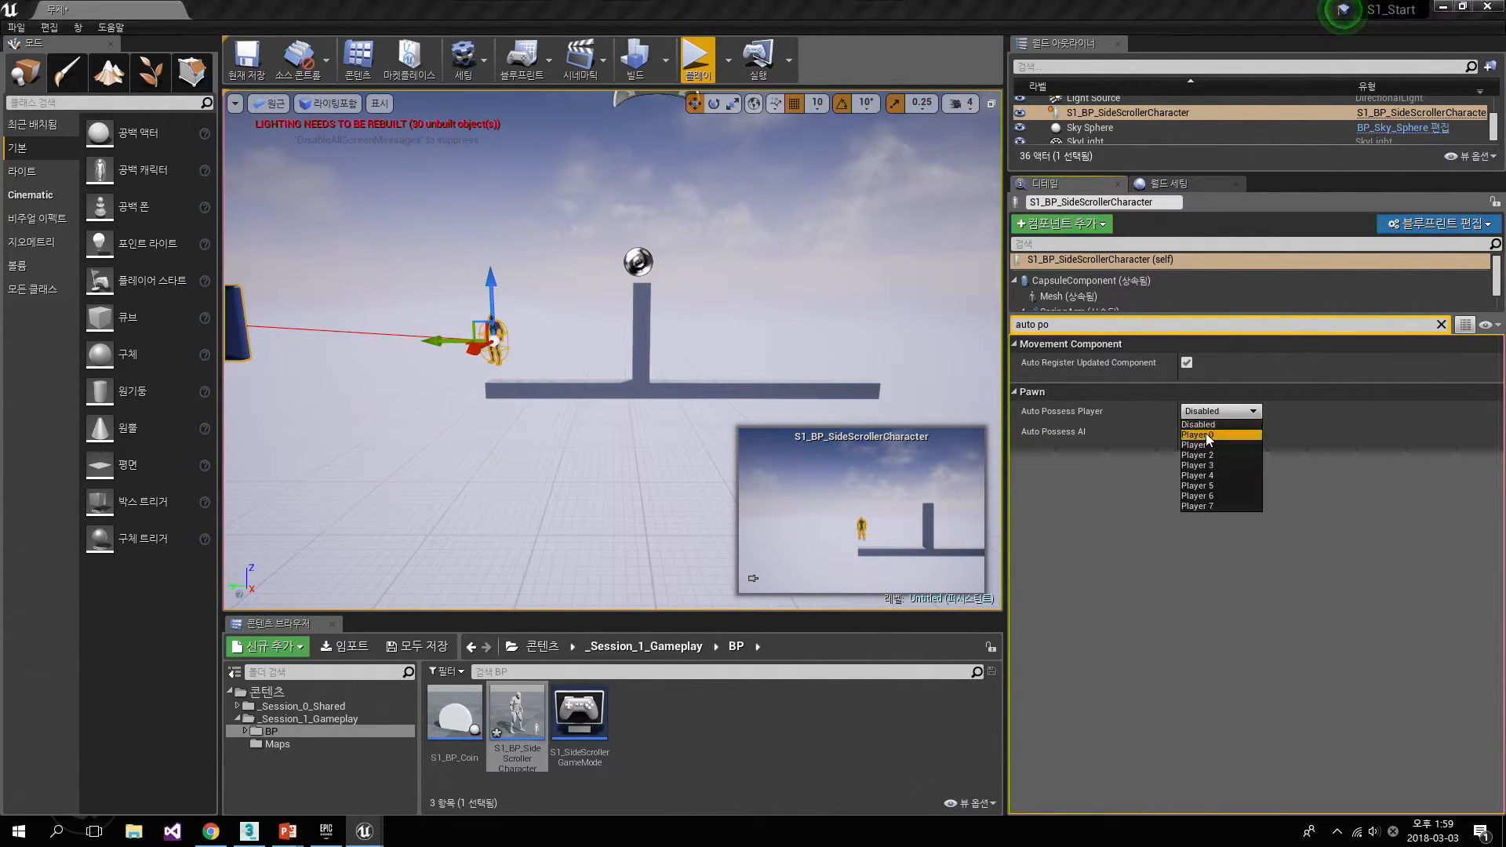
pyautogui.click(1207, 433)
# - Play the level, running the character both ways along the cubes and jumping over the column
pyautogui.click(697, 59)
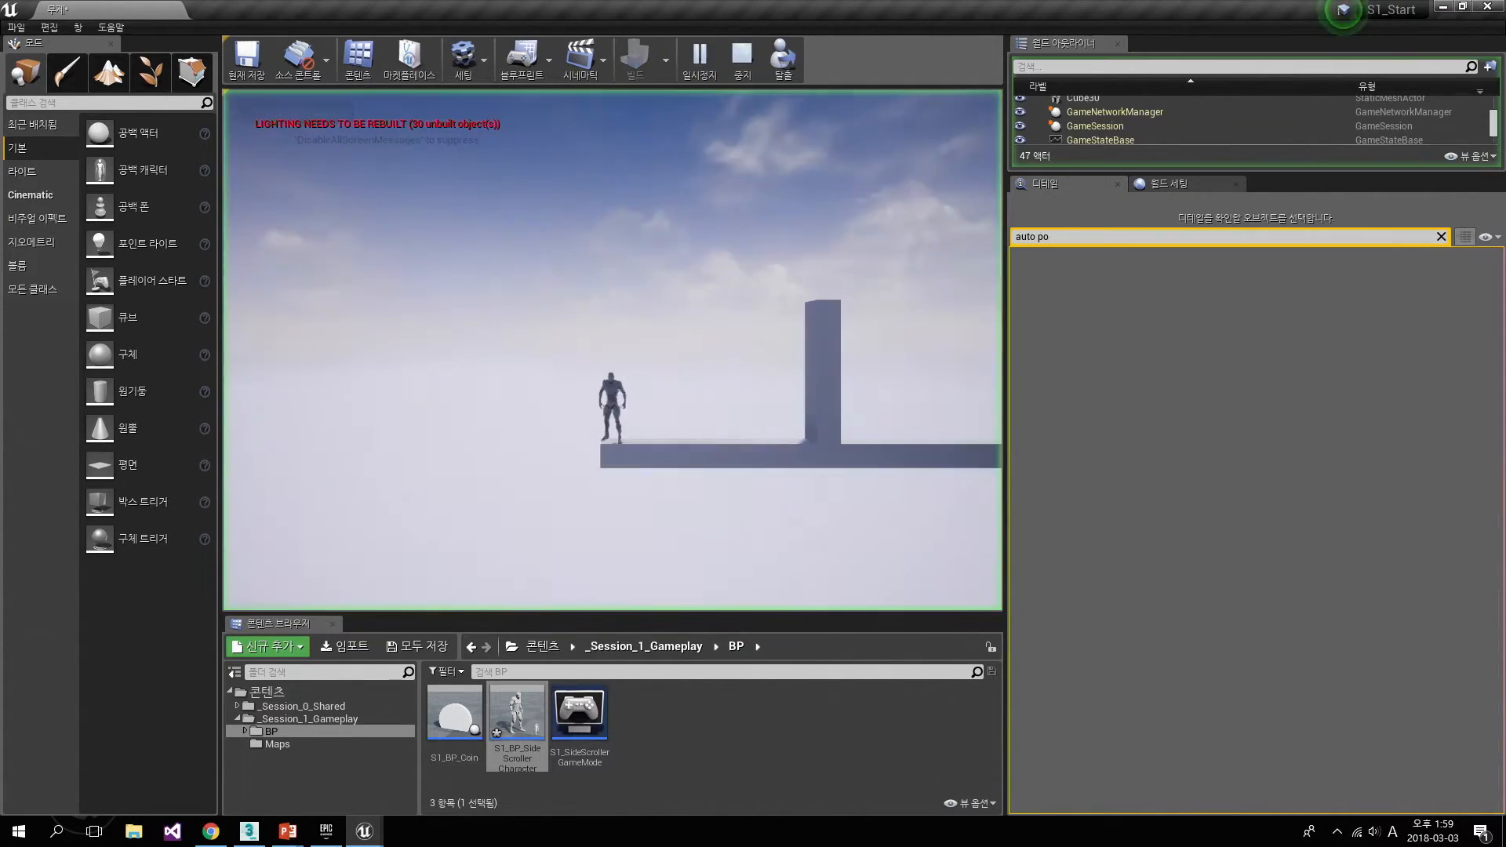
pyautogui.press('d')
pyautogui.press('a')
pyautogui.press('d')
pyautogui.press('a')
pyautogui.press('d')
pyautogui.press('d')
pyautogui.press('space')
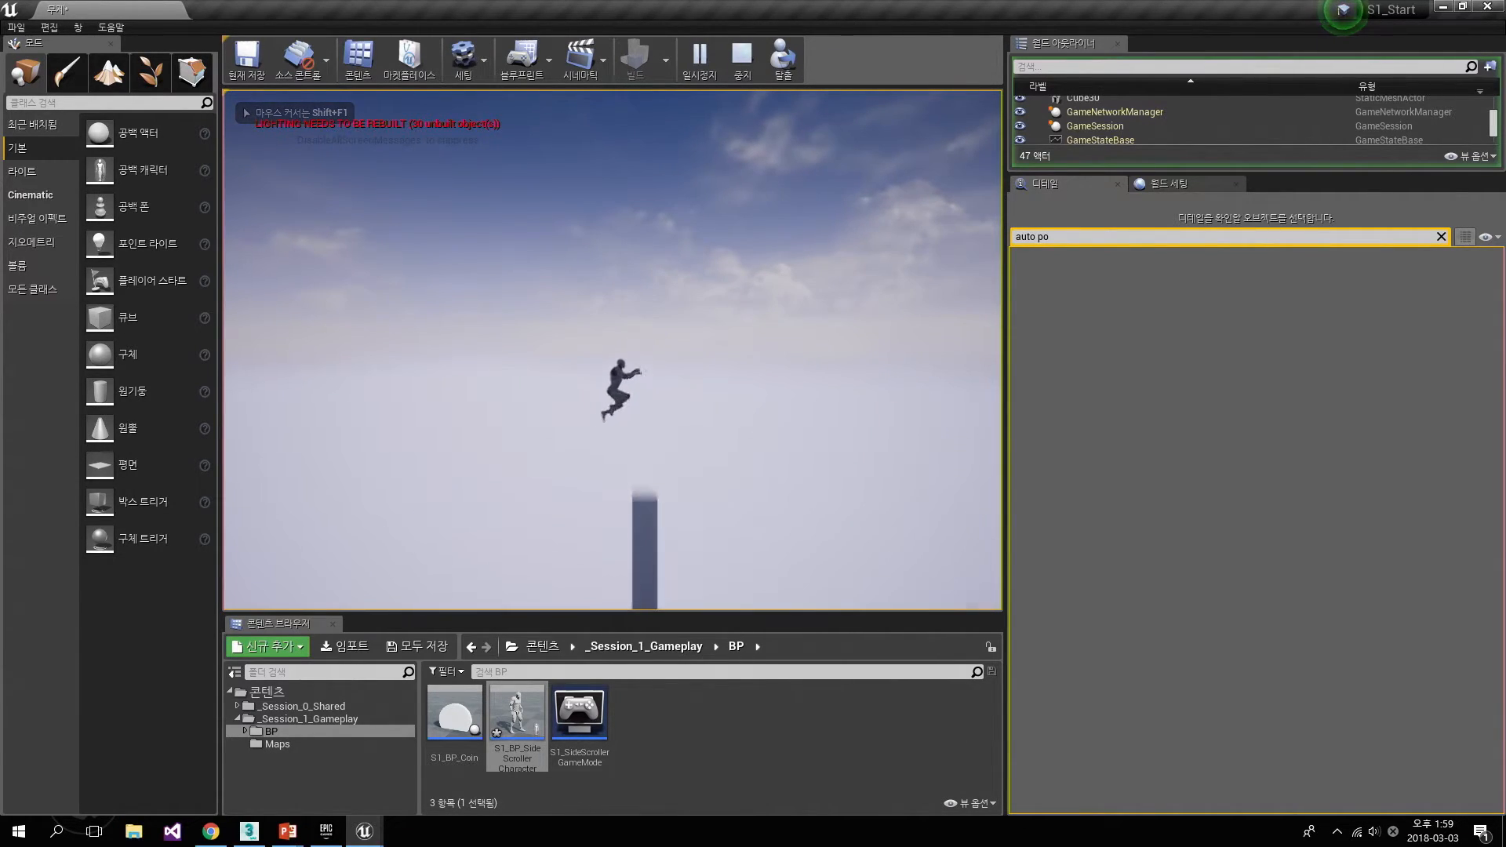
pyautogui.press('Escape')
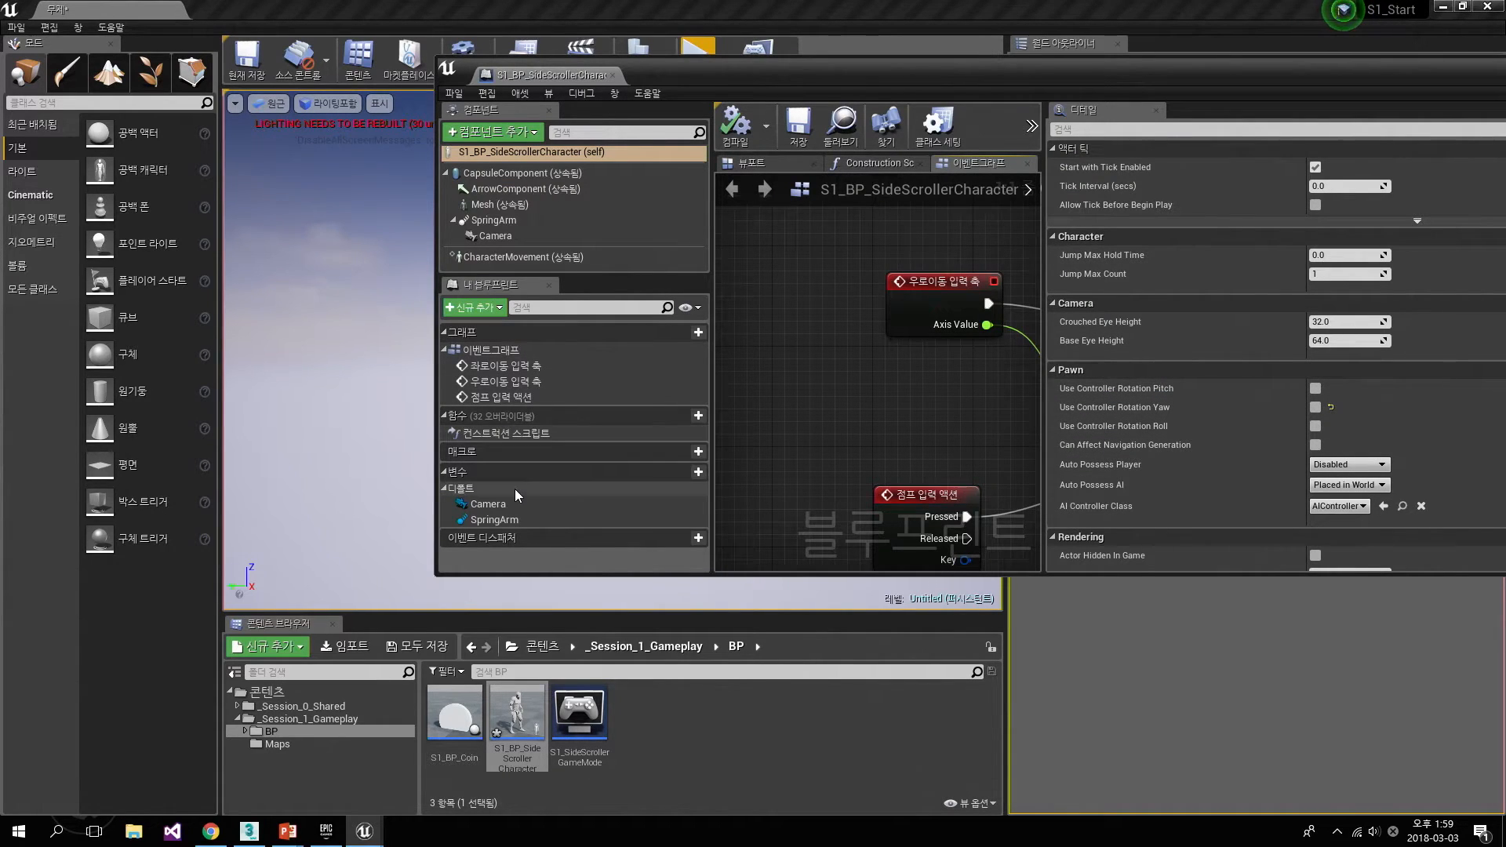
# - Set the CharacterMovement component's Gravity Scale to 3 in the S1_BP_SideScrollerCharacter blueprint and compile it
pyautogui.click(519, 207)
pyautogui.click(556, 189)
pyautogui.click(532, 237)
pyautogui.click(530, 207)
pyautogui.click(553, 188)
pyautogui.click(530, 205)
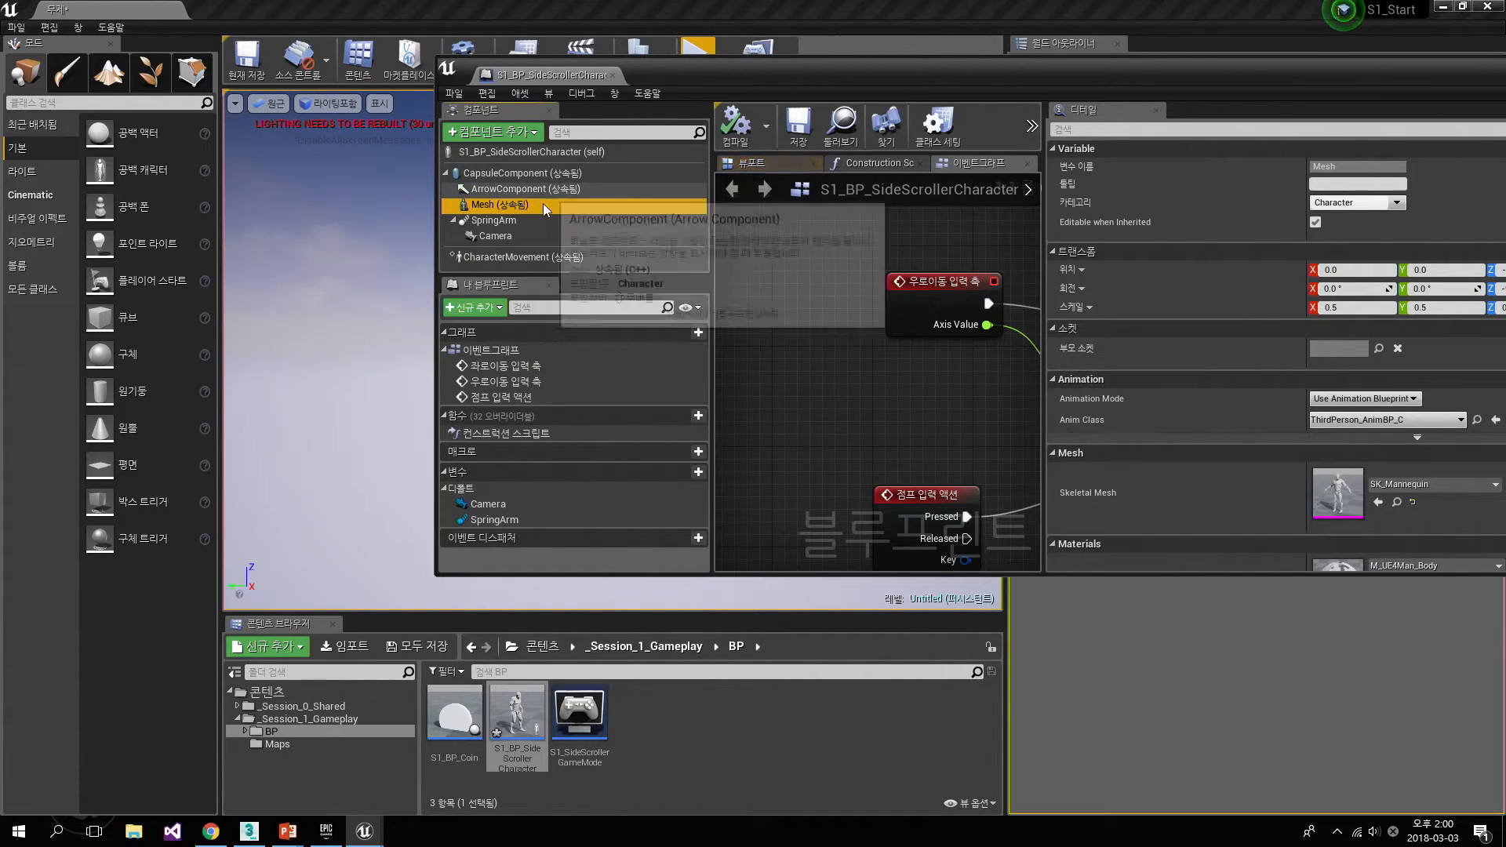
pyautogui.click(547, 258)
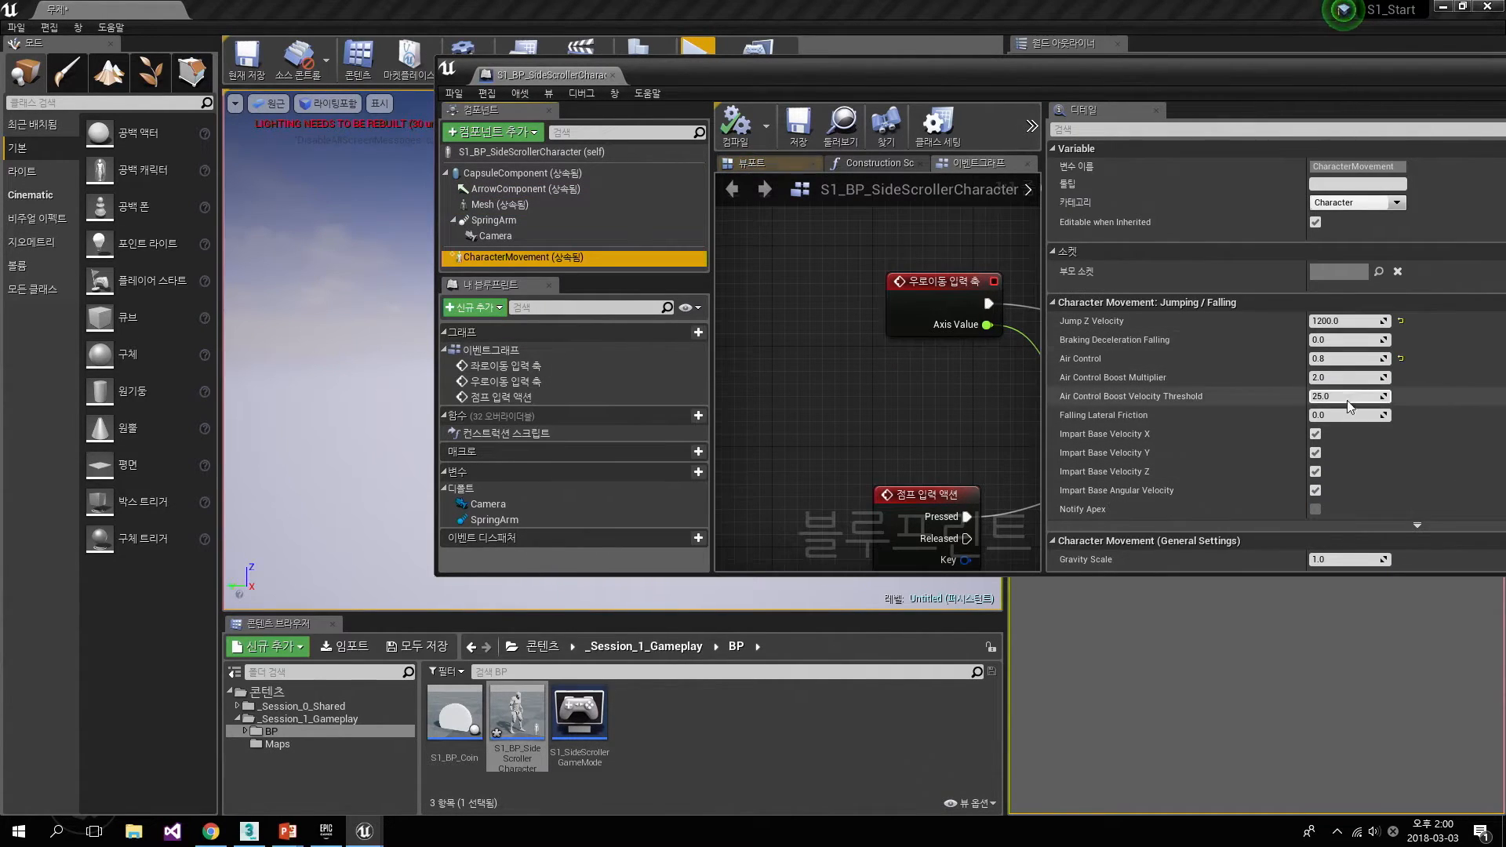
pyautogui.scroll(-5, 1311, 384)
pyautogui.click(1311, 384)
pyautogui.write('3')
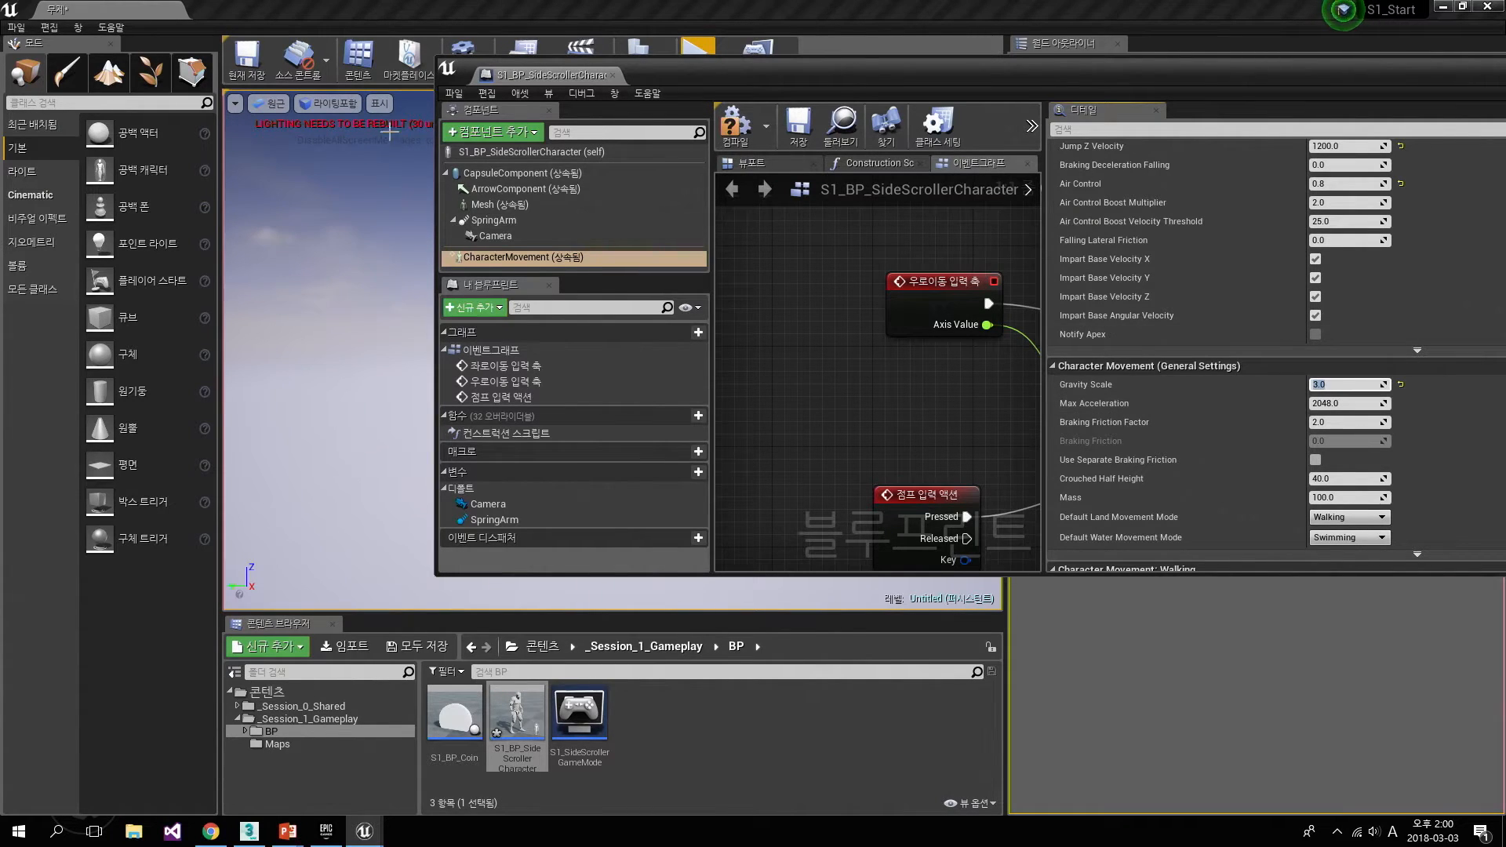
pyautogui.click(735, 124)
# - Move the S1_BP_SideScrollerCharacter blueprint window clear of the level viewport
pyautogui.click(697, 46)
pyautogui.click(697, 50)
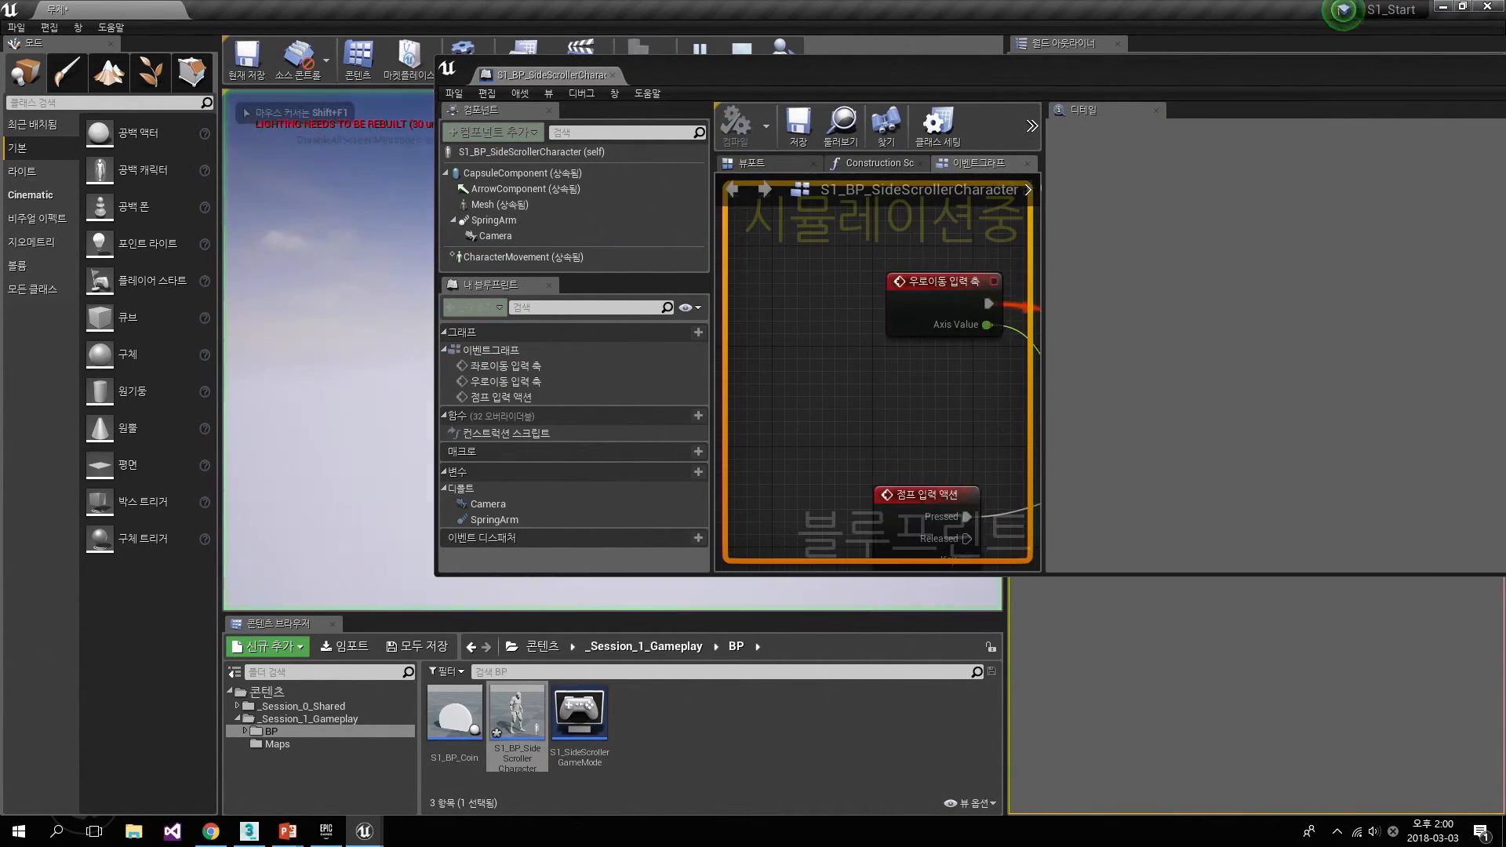
pyautogui.moveTo(763, 74); pyautogui.dragTo(1272, 484)
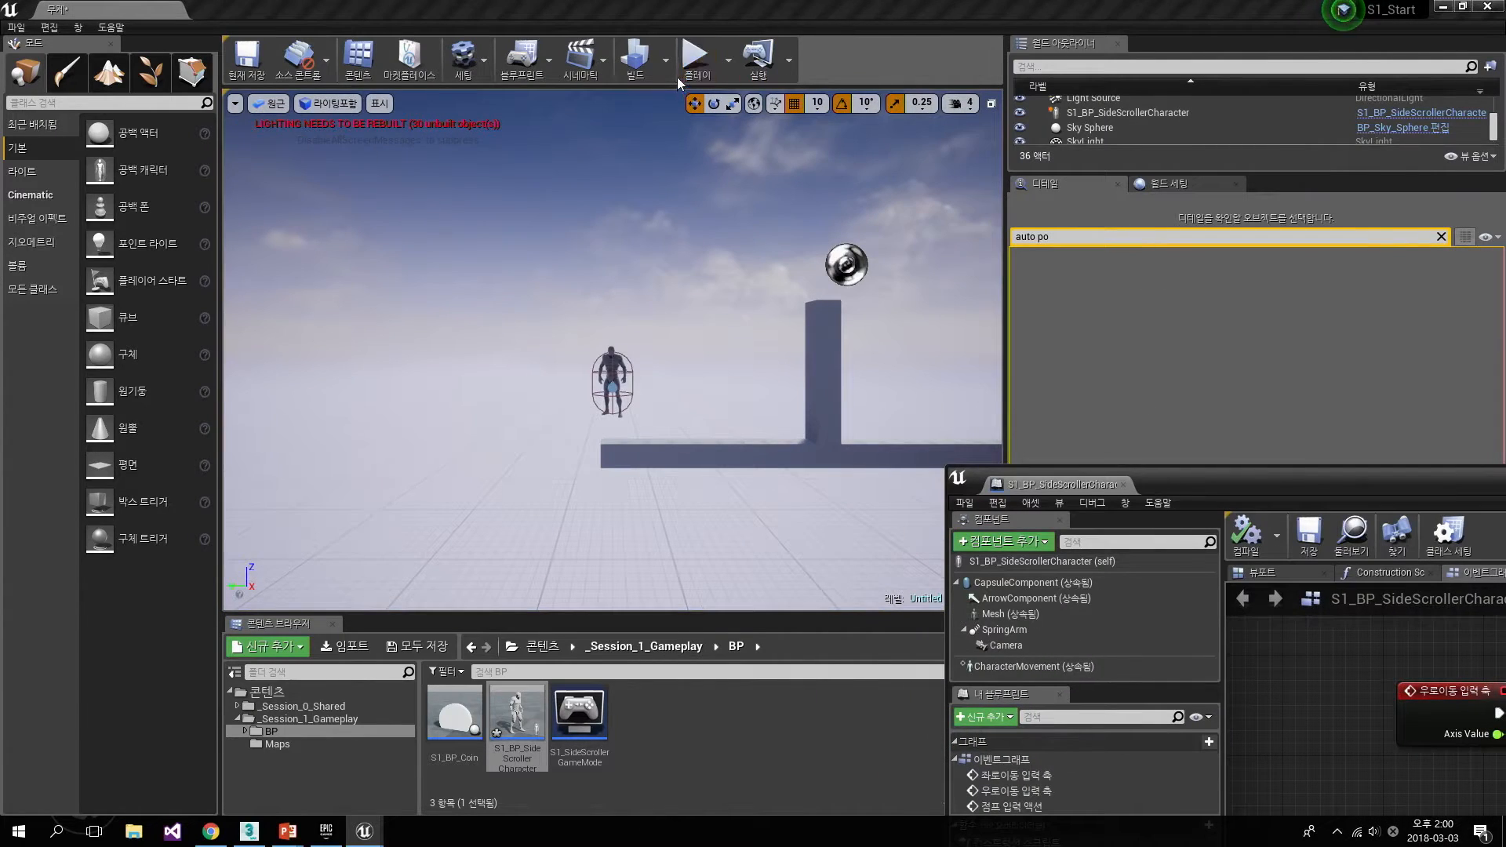
# - Play the level to test the character's jump under the new gravity, running both ways and jumping over the column repeatedly
pyautogui.click(697, 59)
pyautogui.press('d')
pyautogui.press('space')
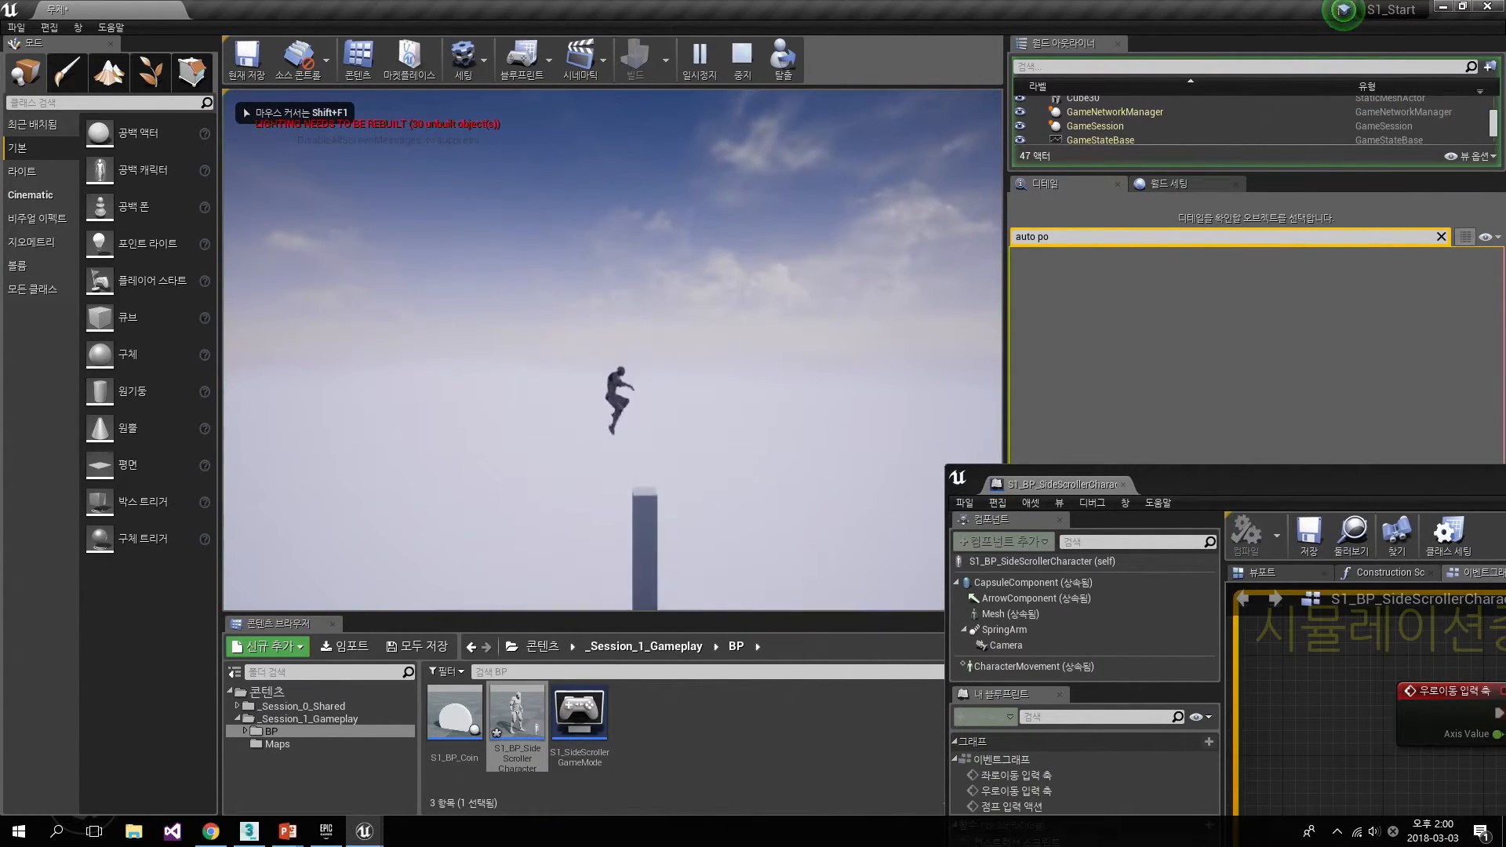
pyautogui.press('space')
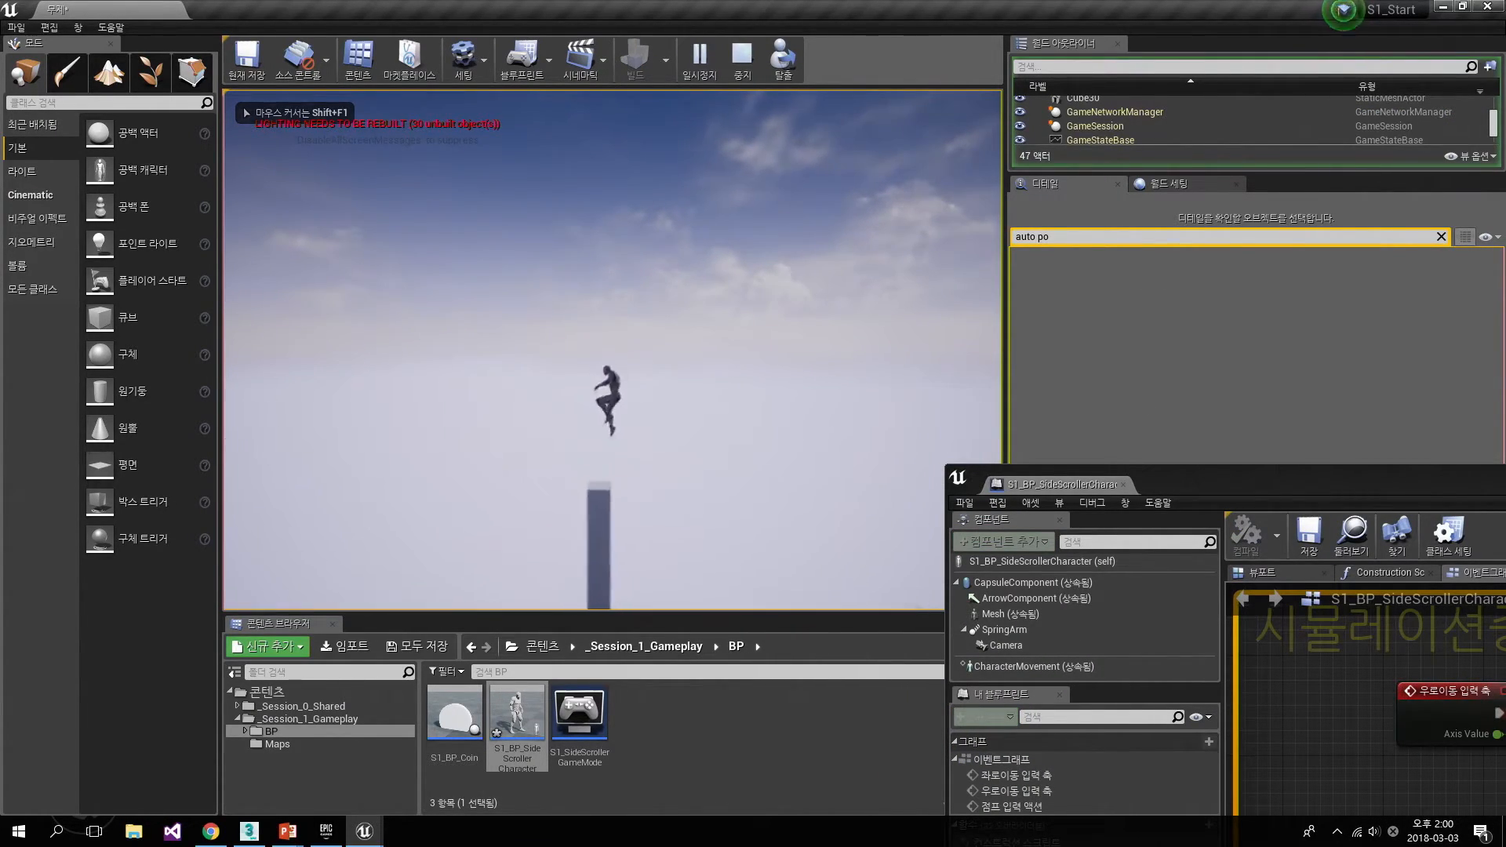
pyautogui.press('d')
pyautogui.press('space')
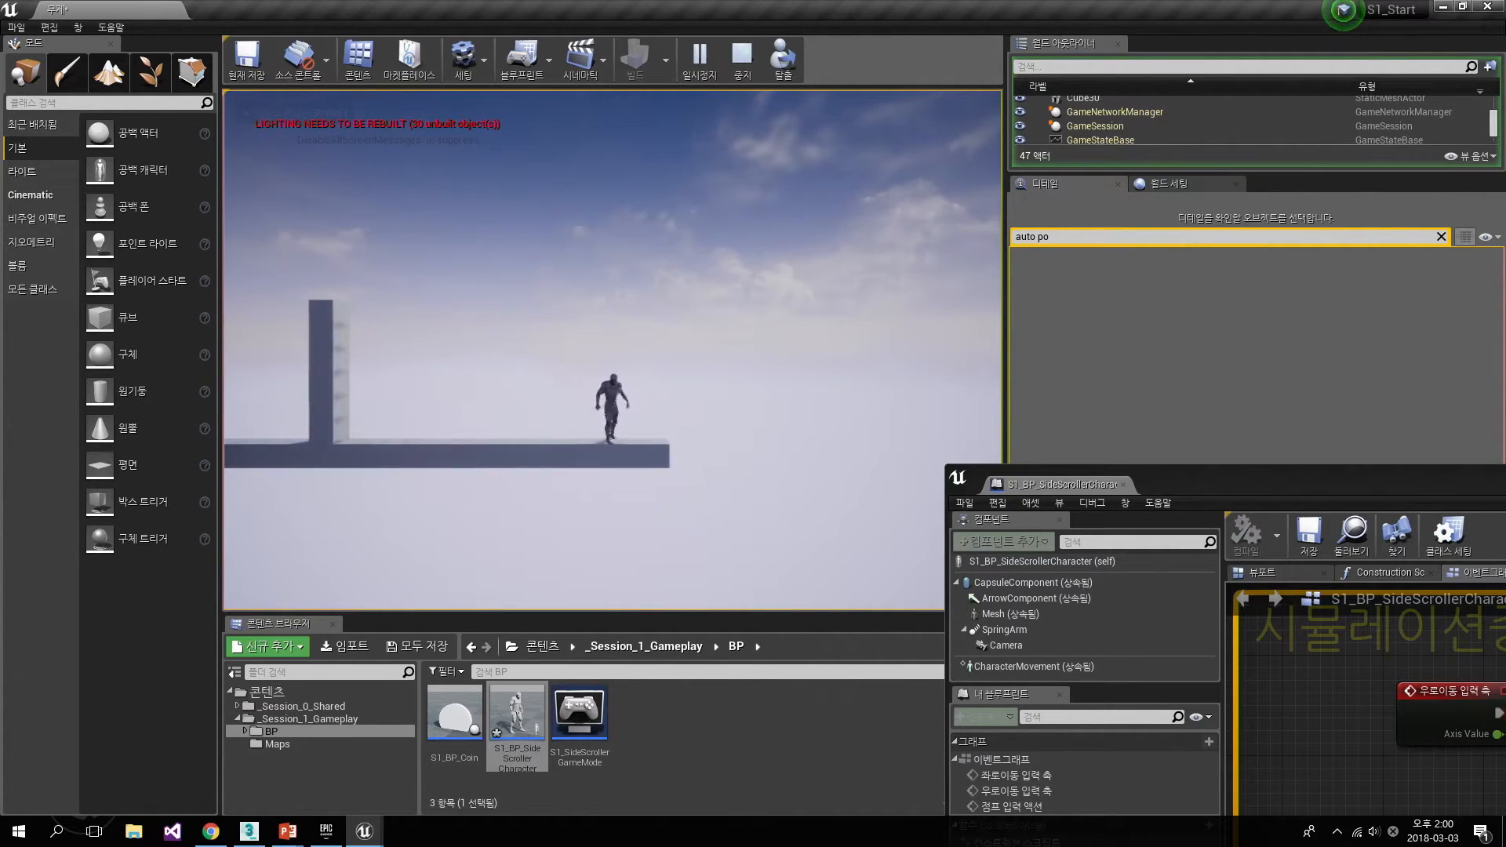
pyautogui.press('a')
pyautogui.press('d')
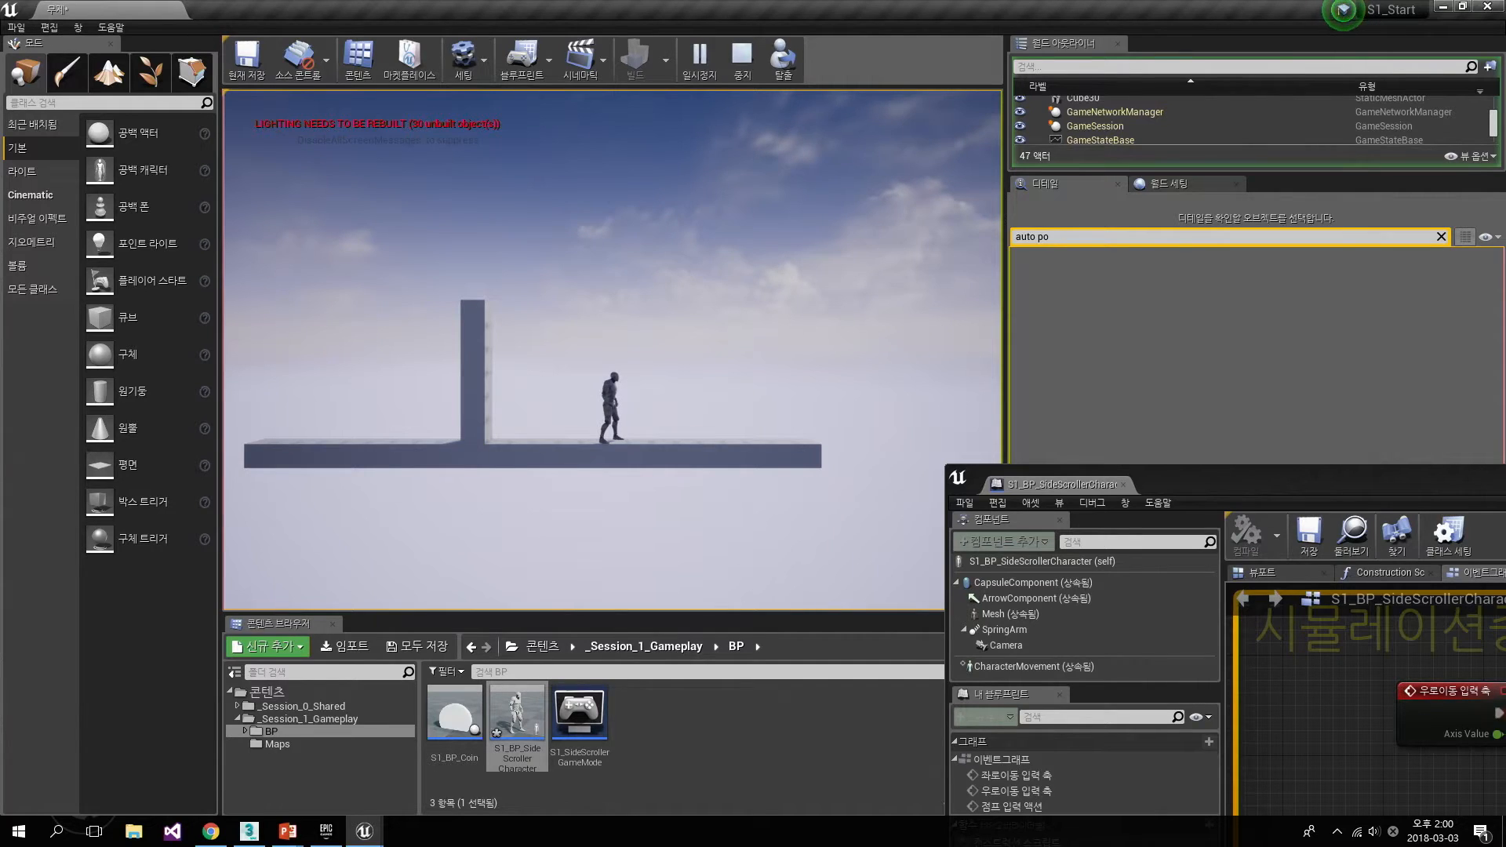
pyautogui.press('a')
pyautogui.press('space')
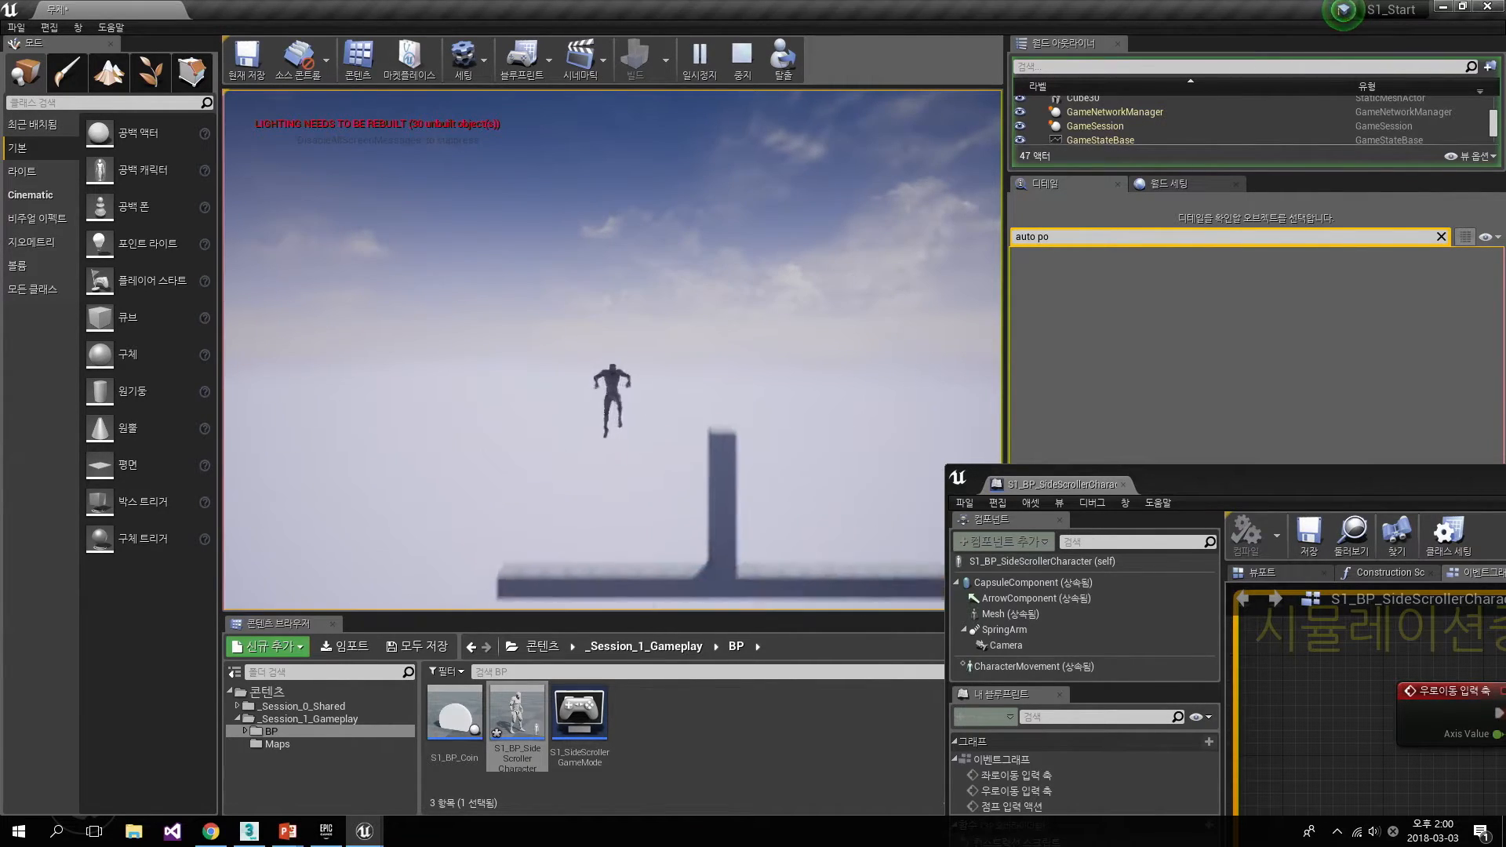
pyautogui.press('d')
pyautogui.press('space')
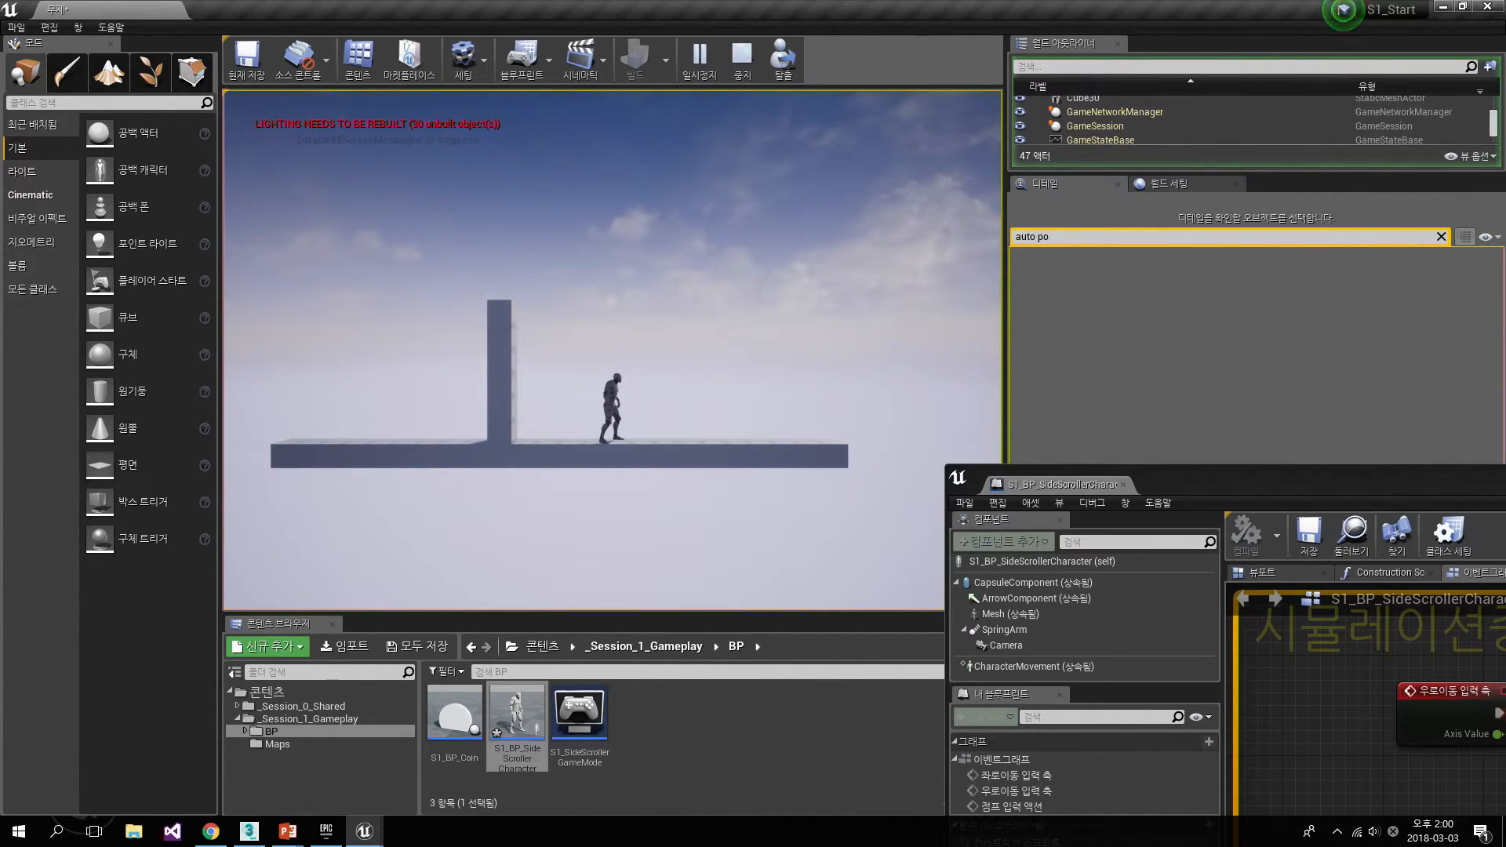
pyautogui.hotkey('alt', 'Tab')
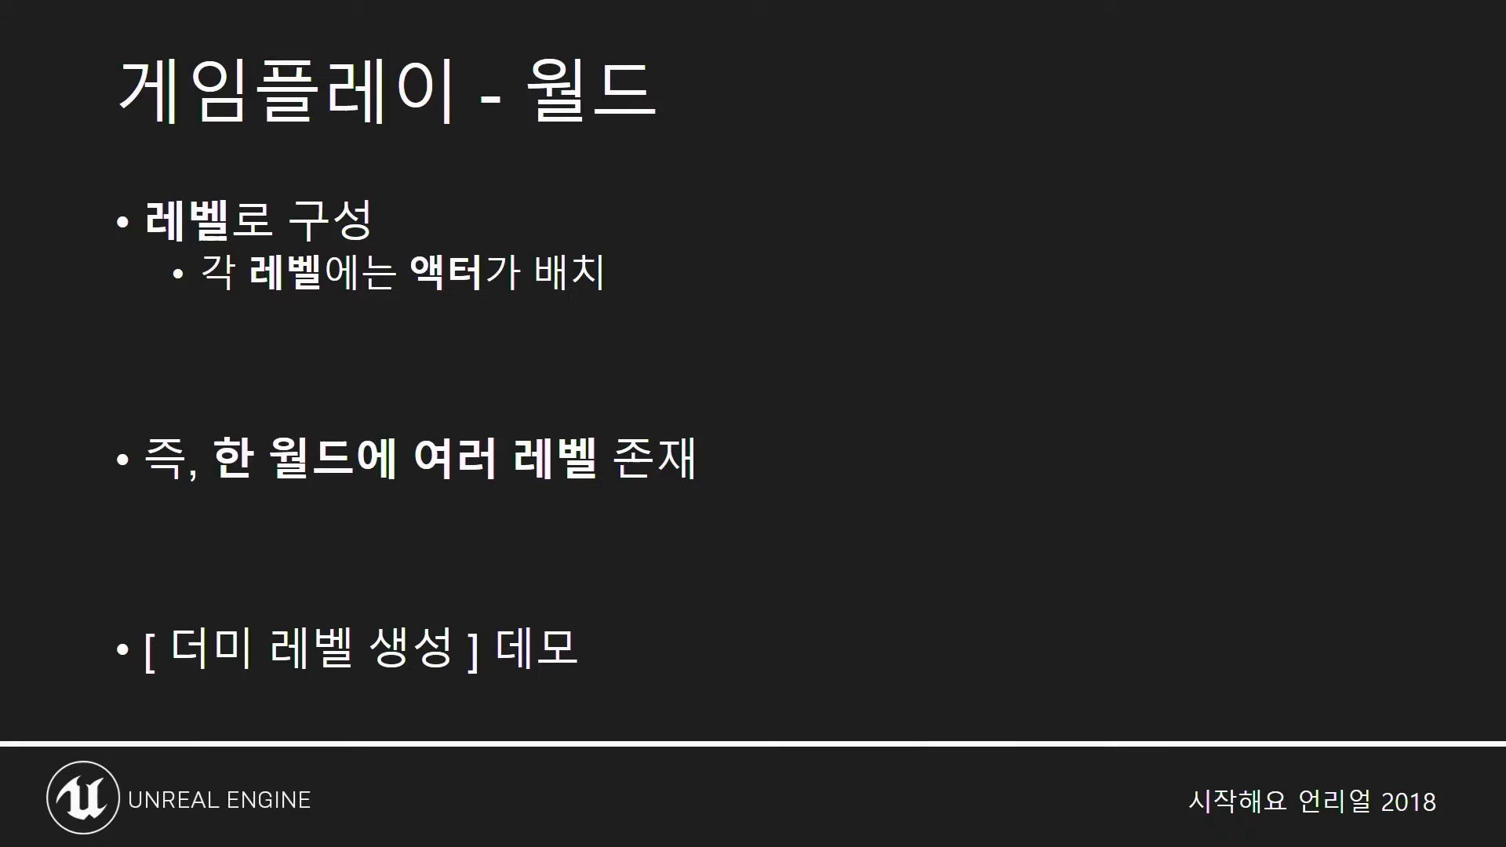
pyautogui.click(689, 444)
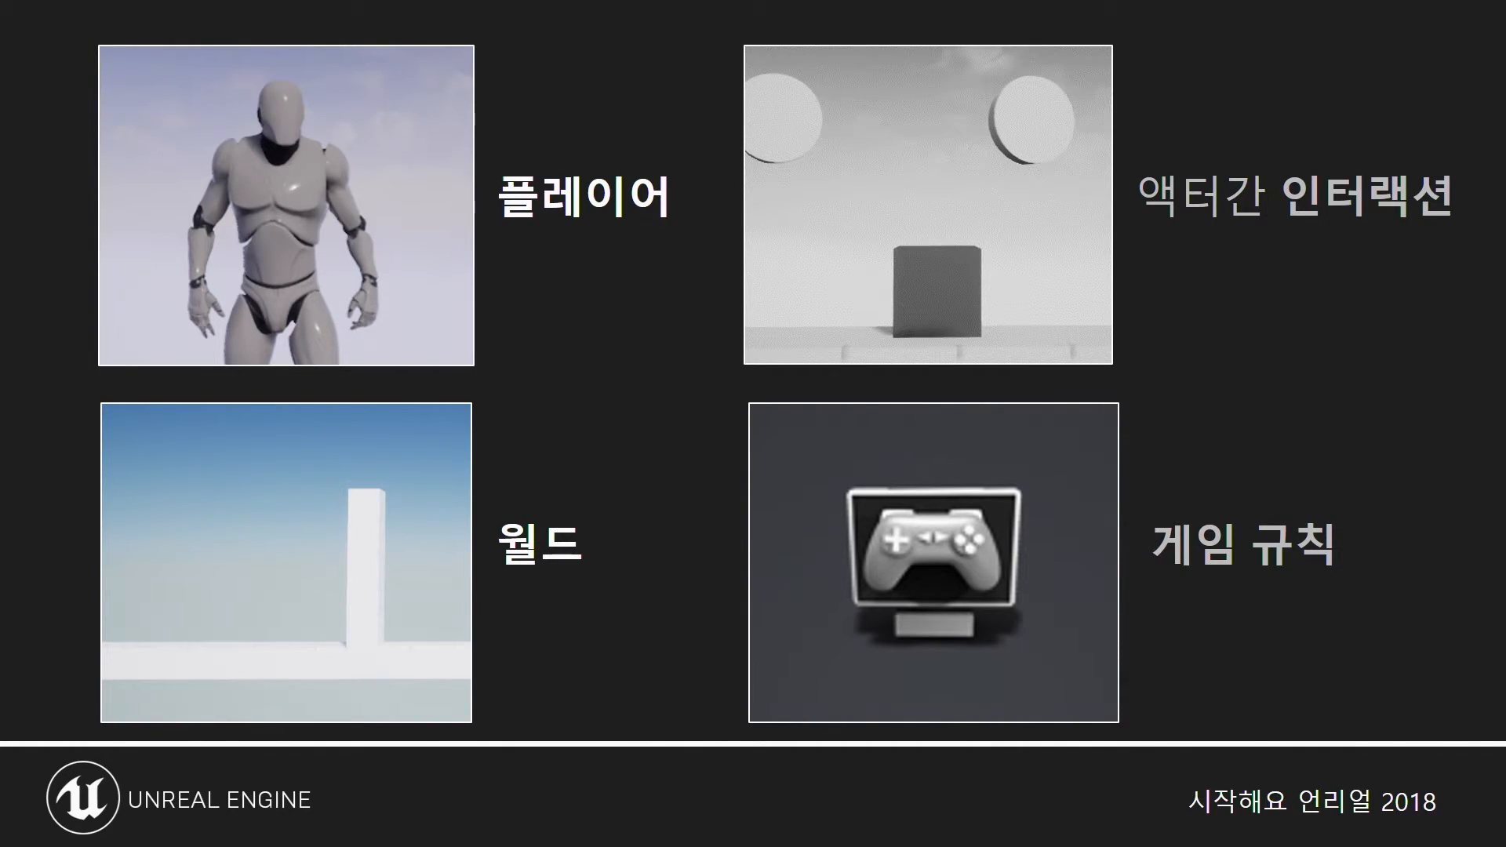
pyautogui.press('Right')
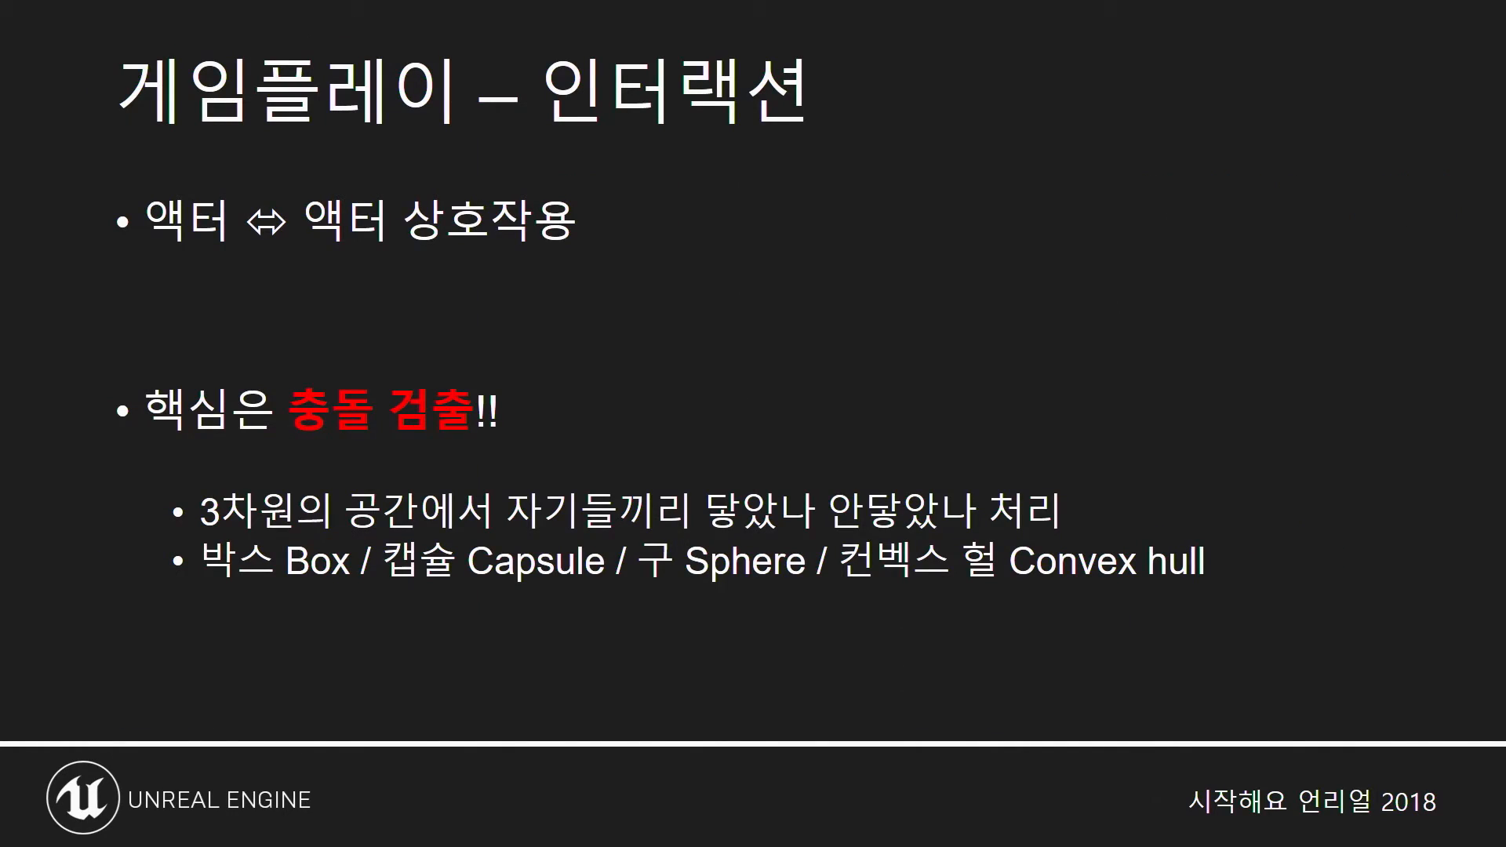
pyautogui.press('Right')
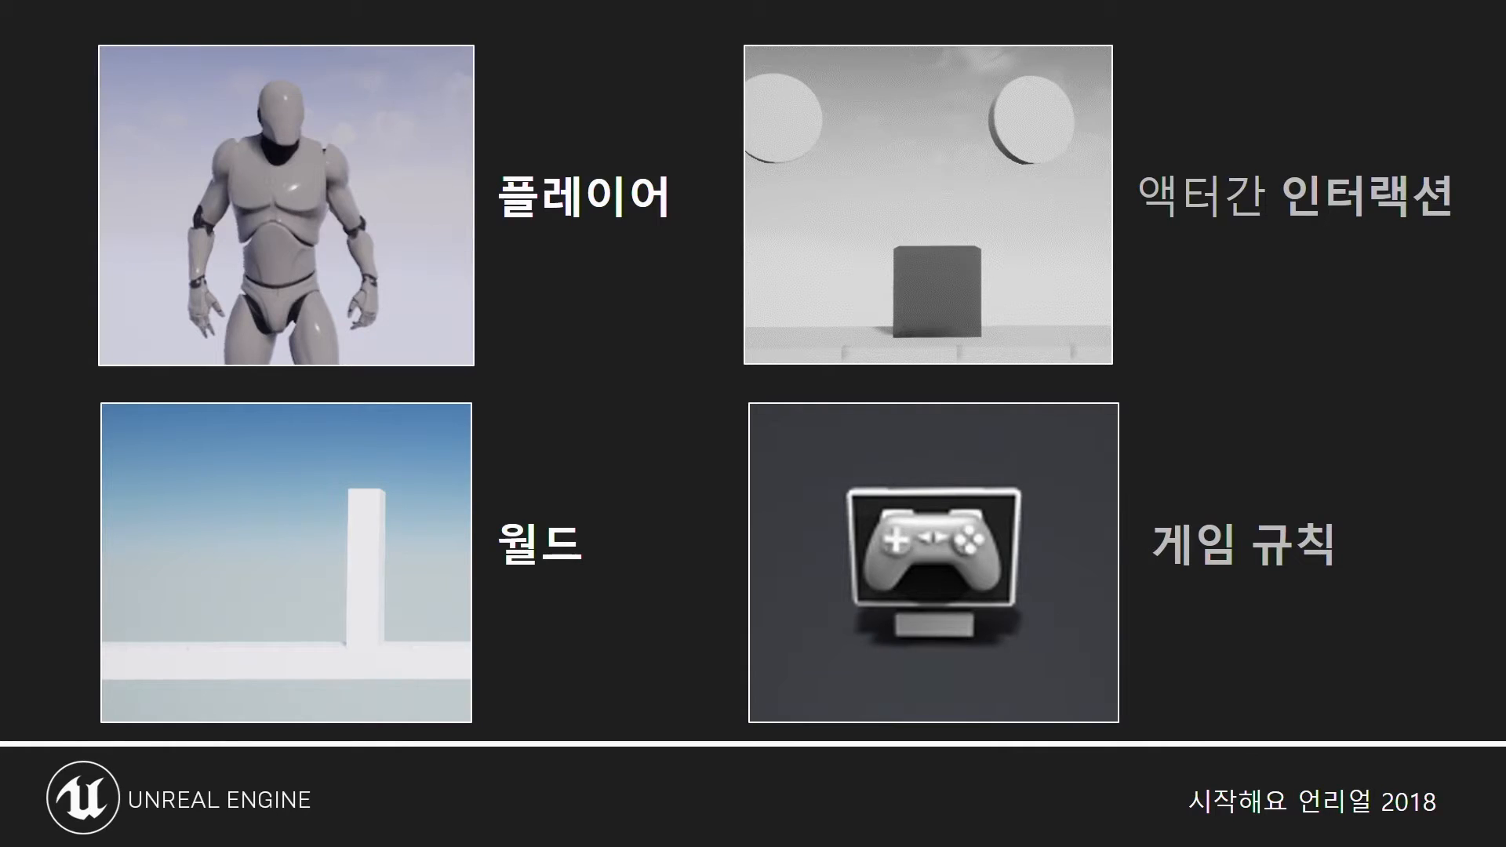
pyautogui.press('Right')
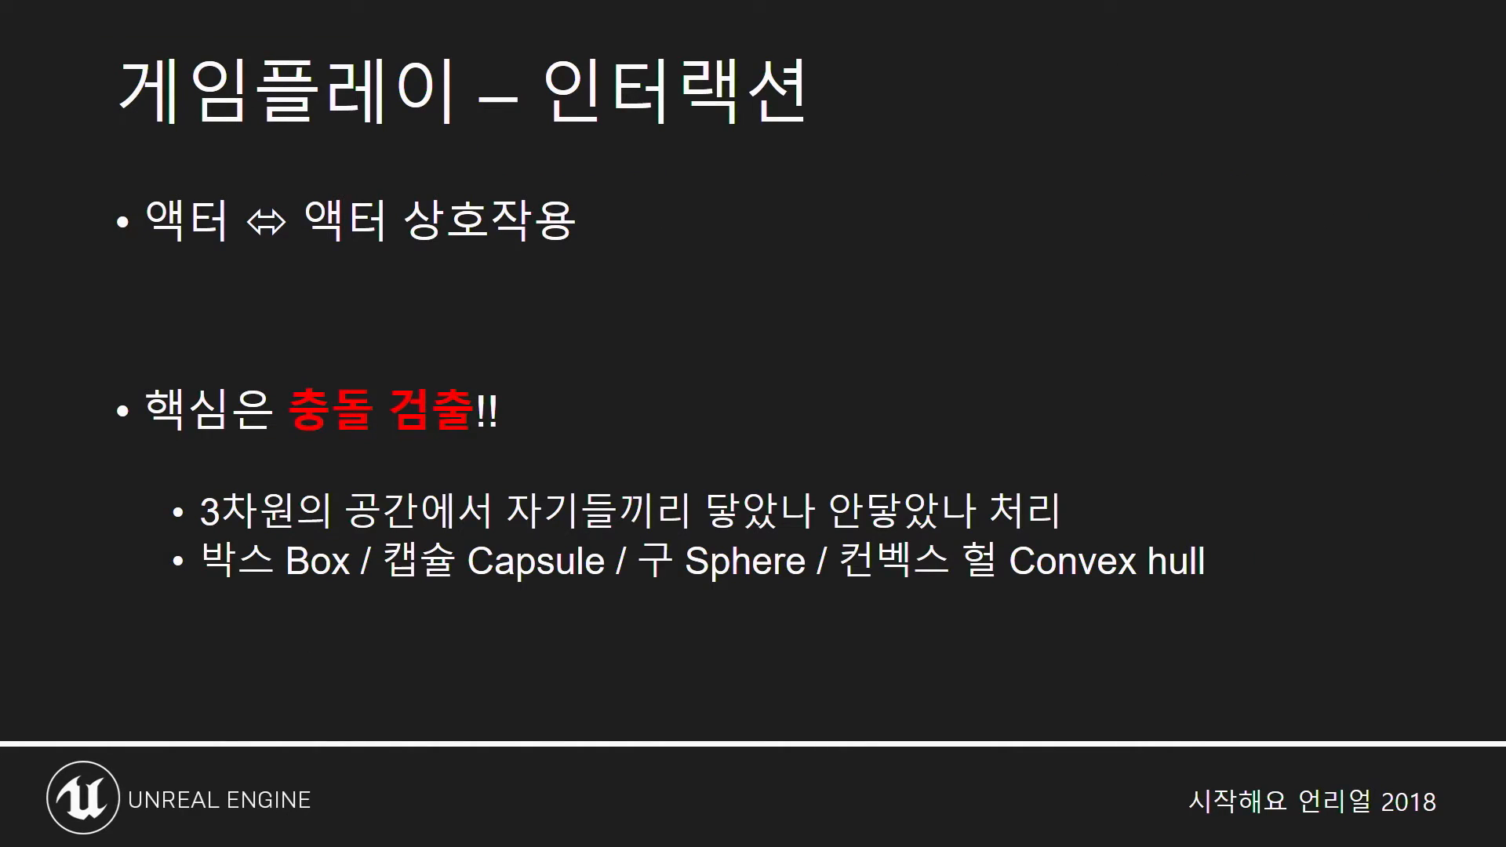